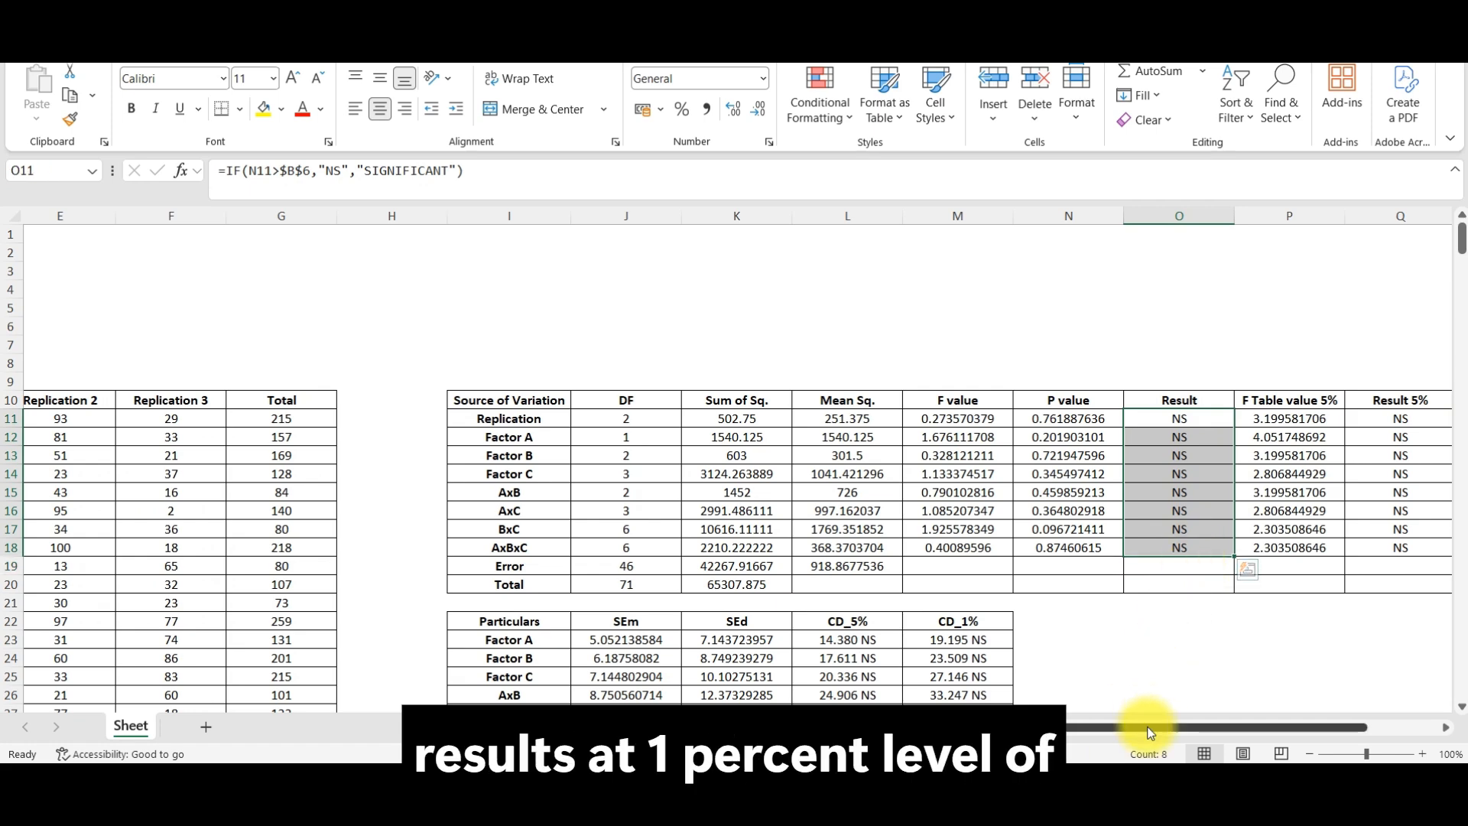
Step: Select the Alpha value cell in the parameter table at the start of the sheet
drag(1149, 732, 1036, 730)
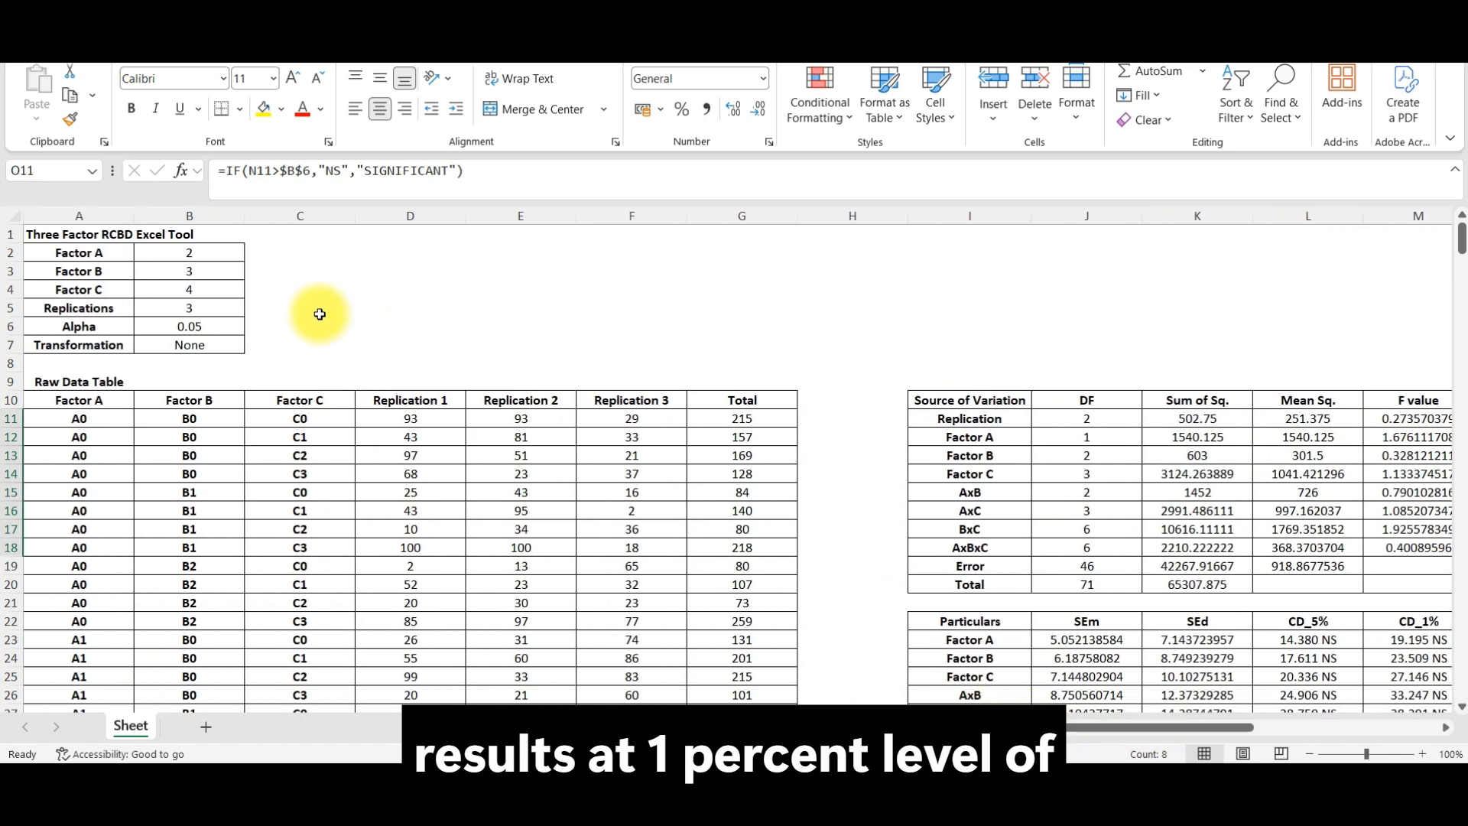
click(196, 329)
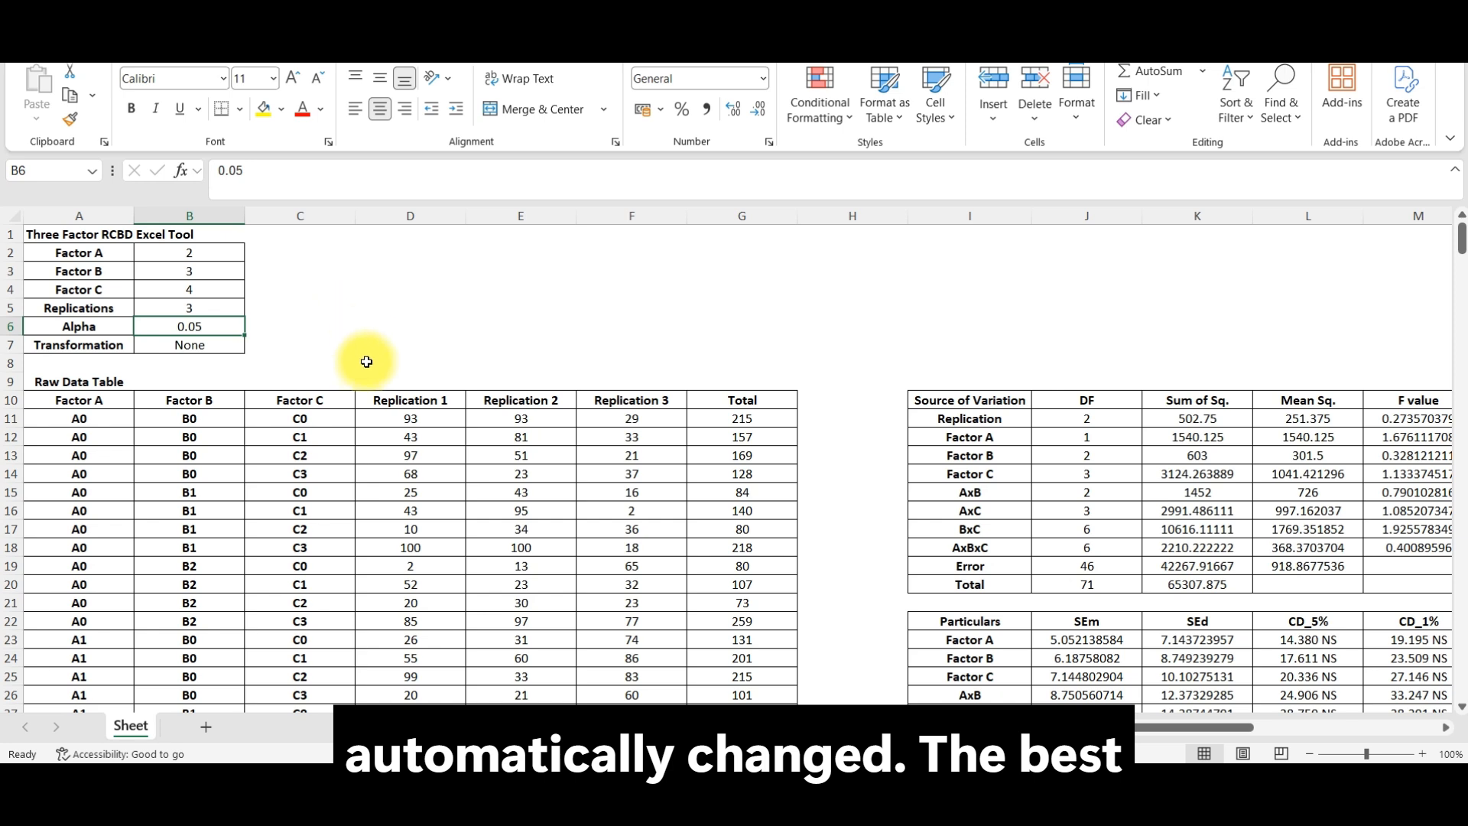
Step: Clear the Replication 1 to 3 data in D11:F34 and put the same data set back in
scroll(379, 383, down, 2)
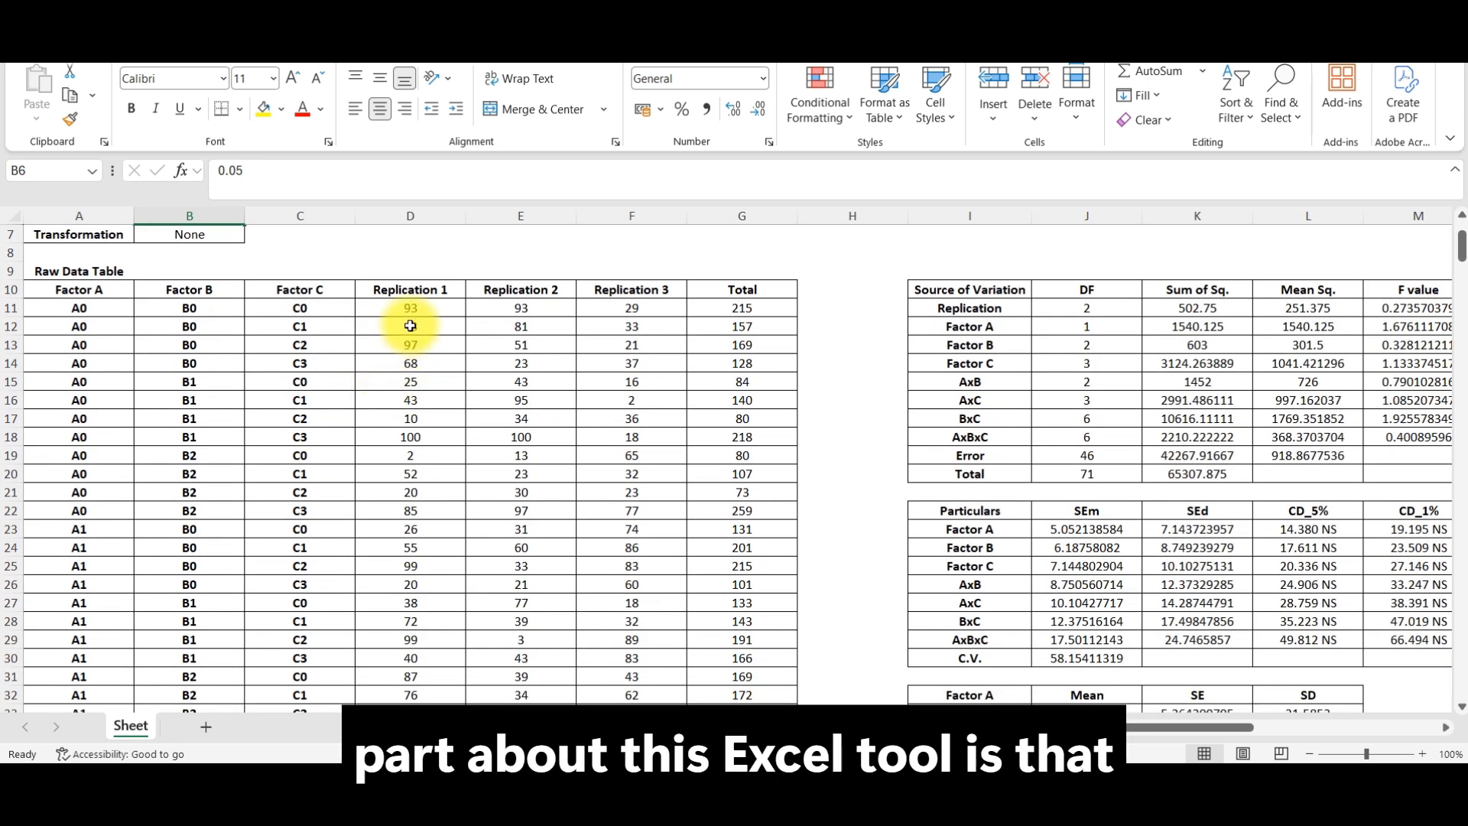
drag(417, 305, 648, 589)
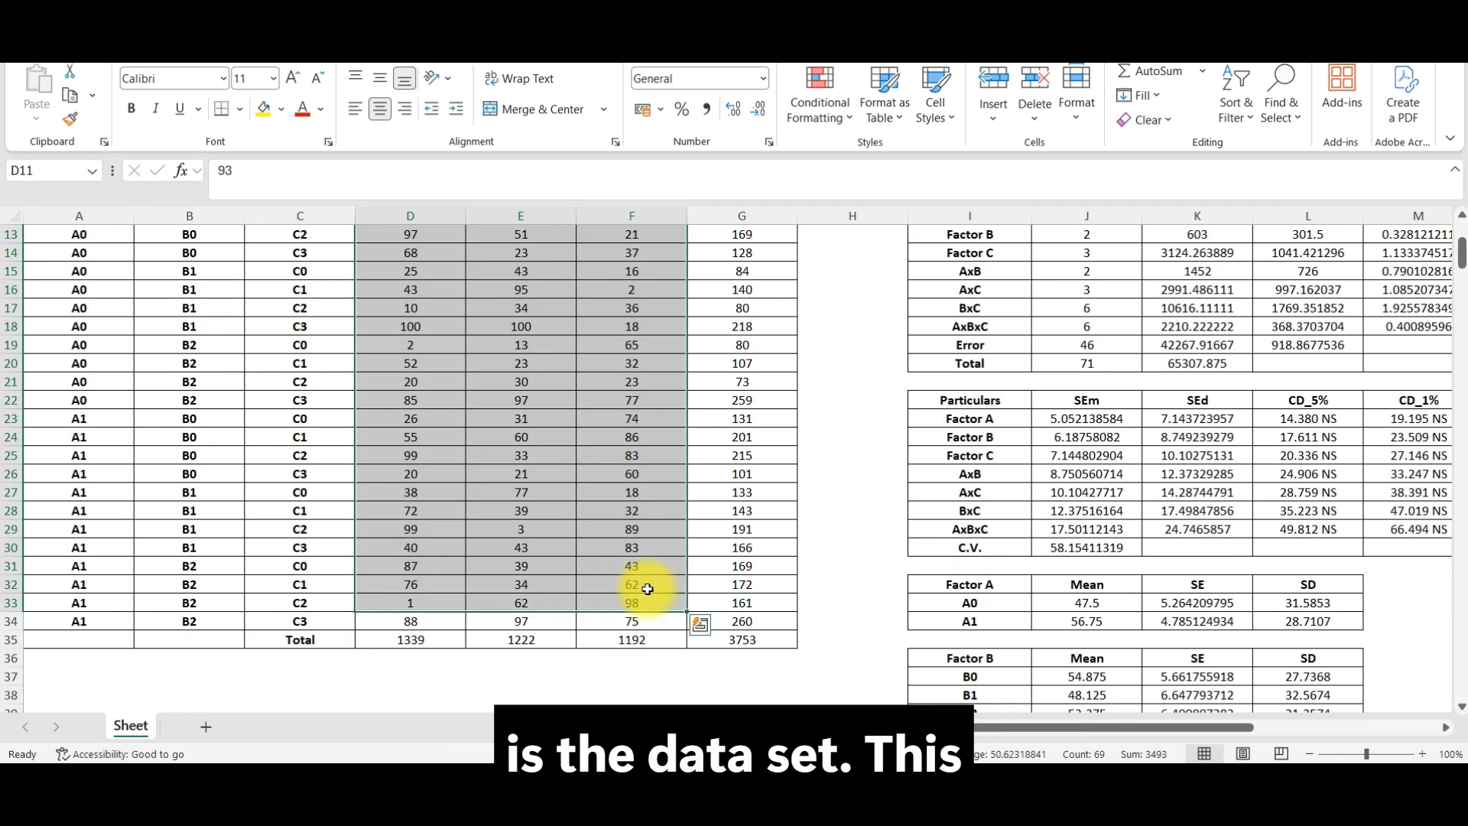
key(shift+Down)
key(ctrl+c)
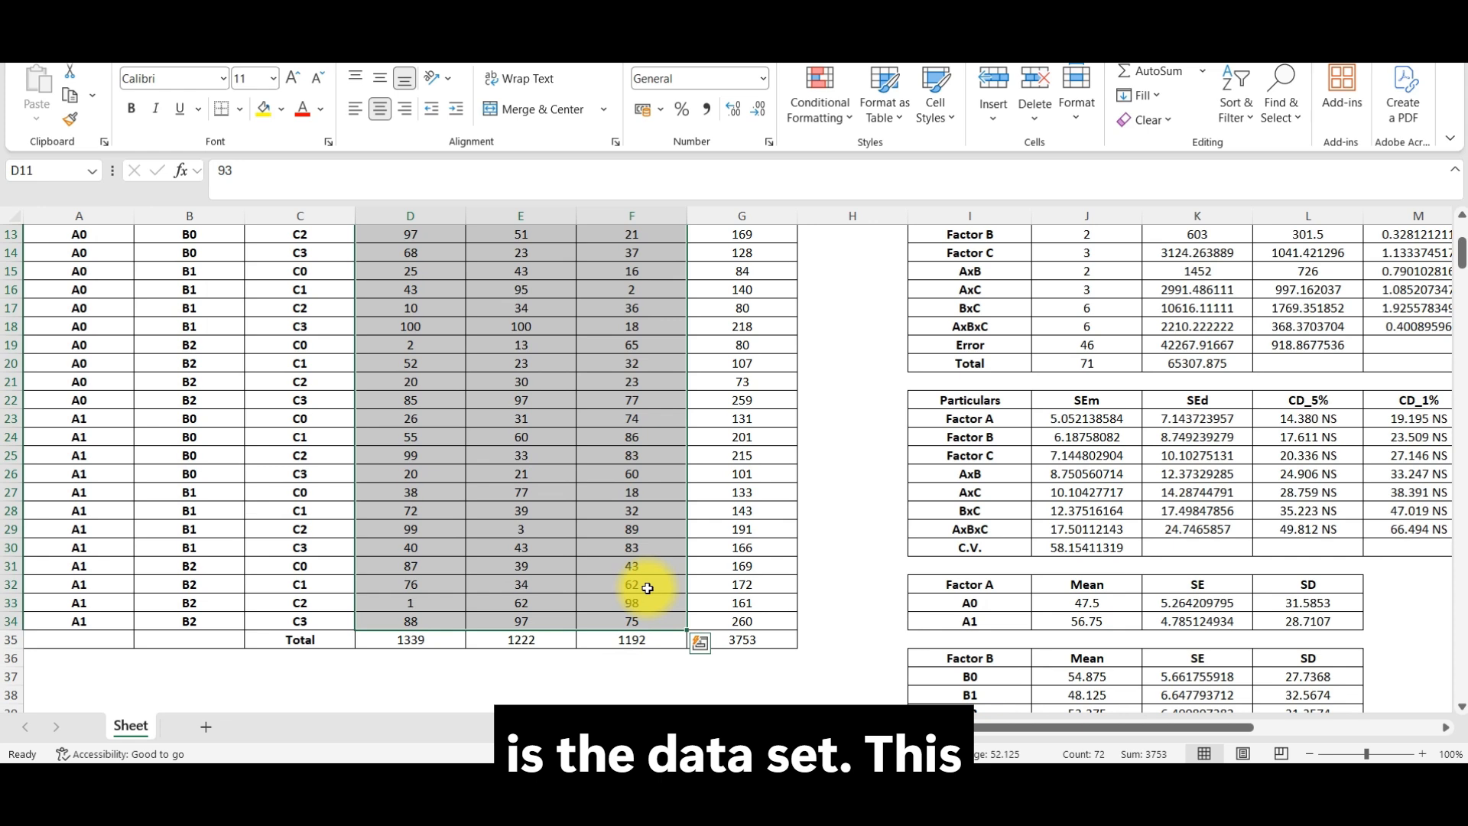
scroll(643, 587, up, 1)
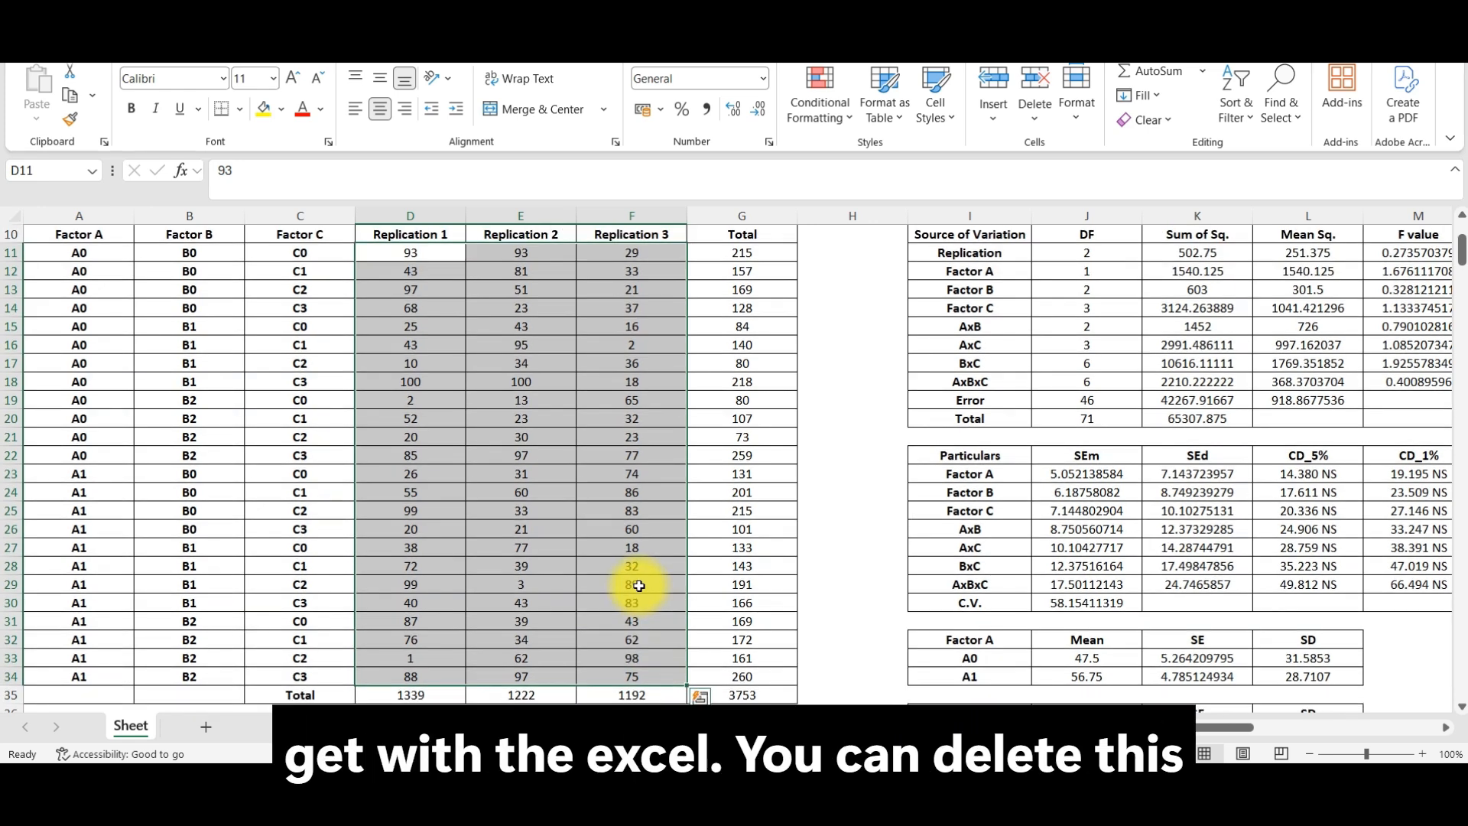
key(Delete)
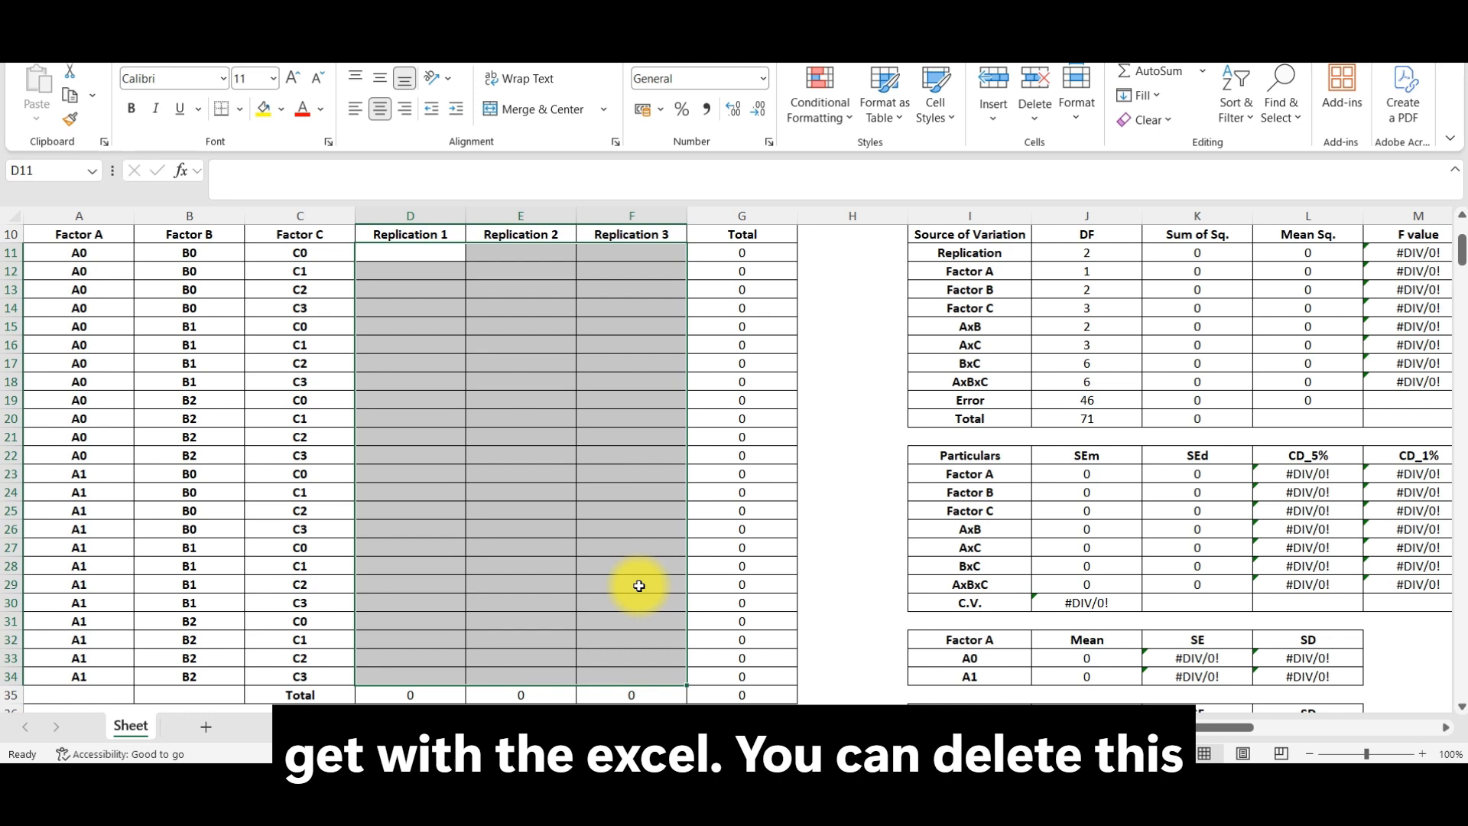
key(ctrl+v)
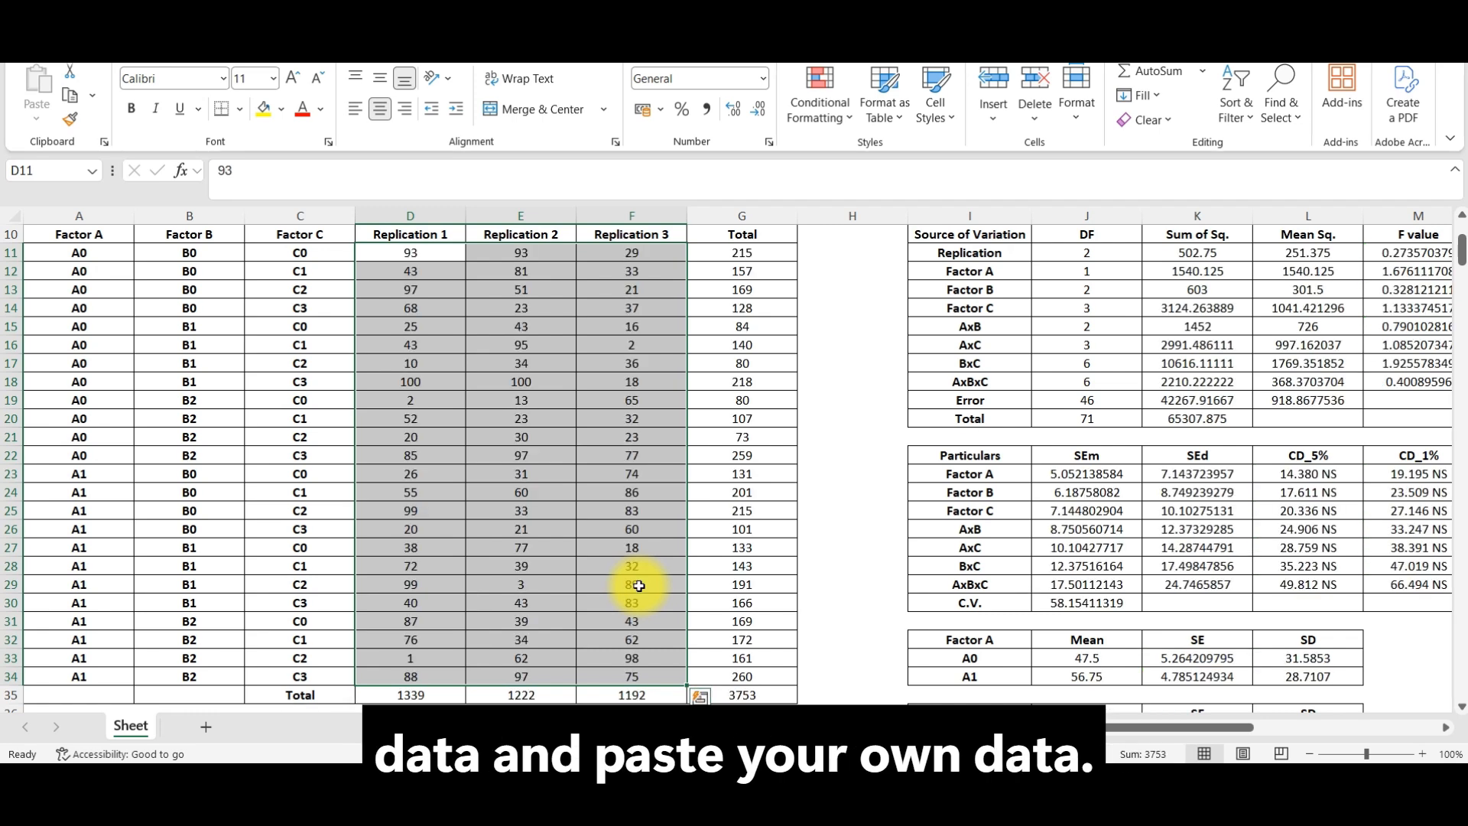
Step: Change the Replication 1 values for A0 B1 C0 to C3 in D15:D18 to 10, 22, 33 and 25
click(410, 326)
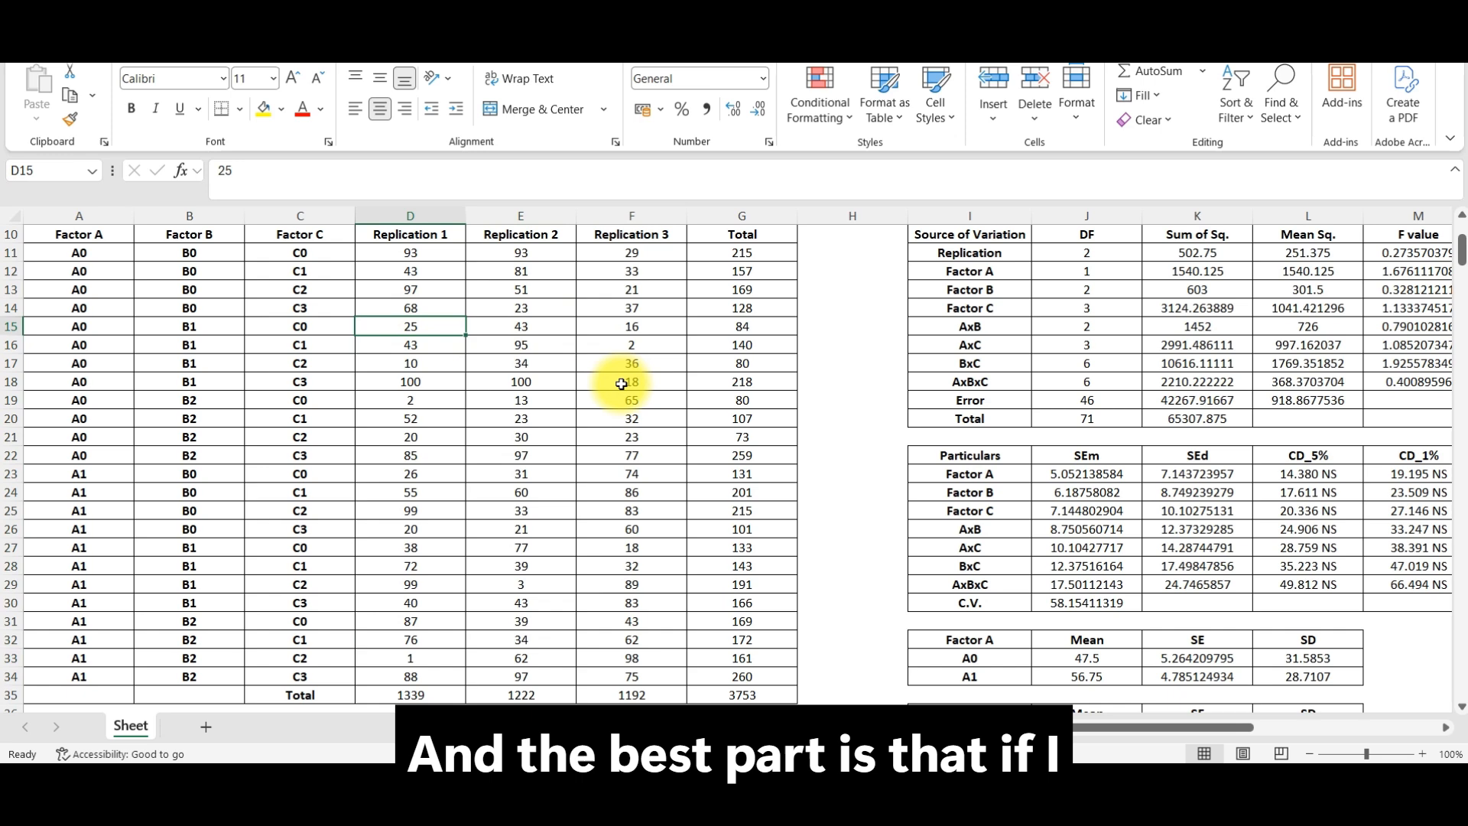
scroll(627, 382, up, 1)
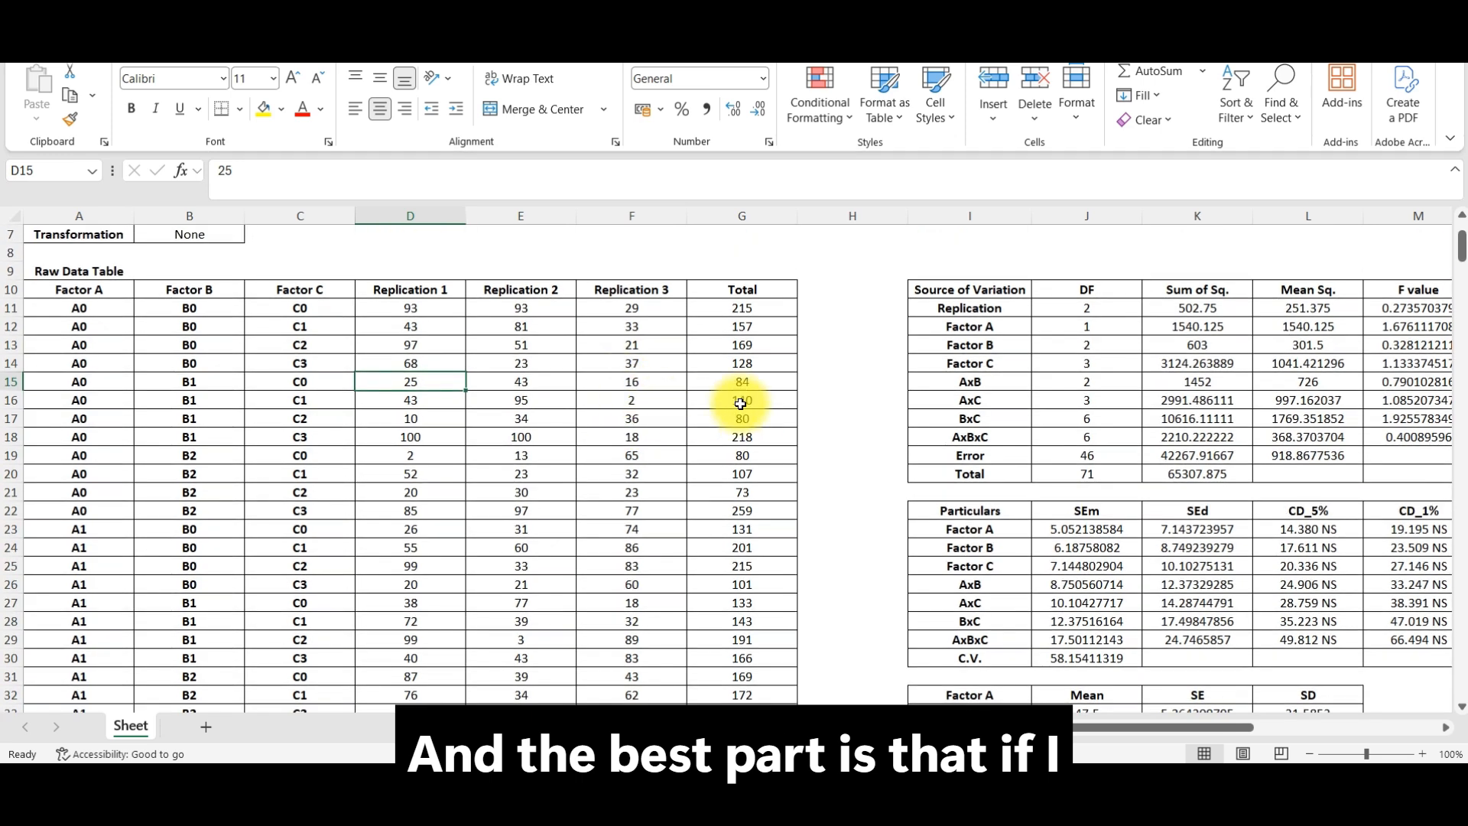
text(10)
key(Return)
text(22)
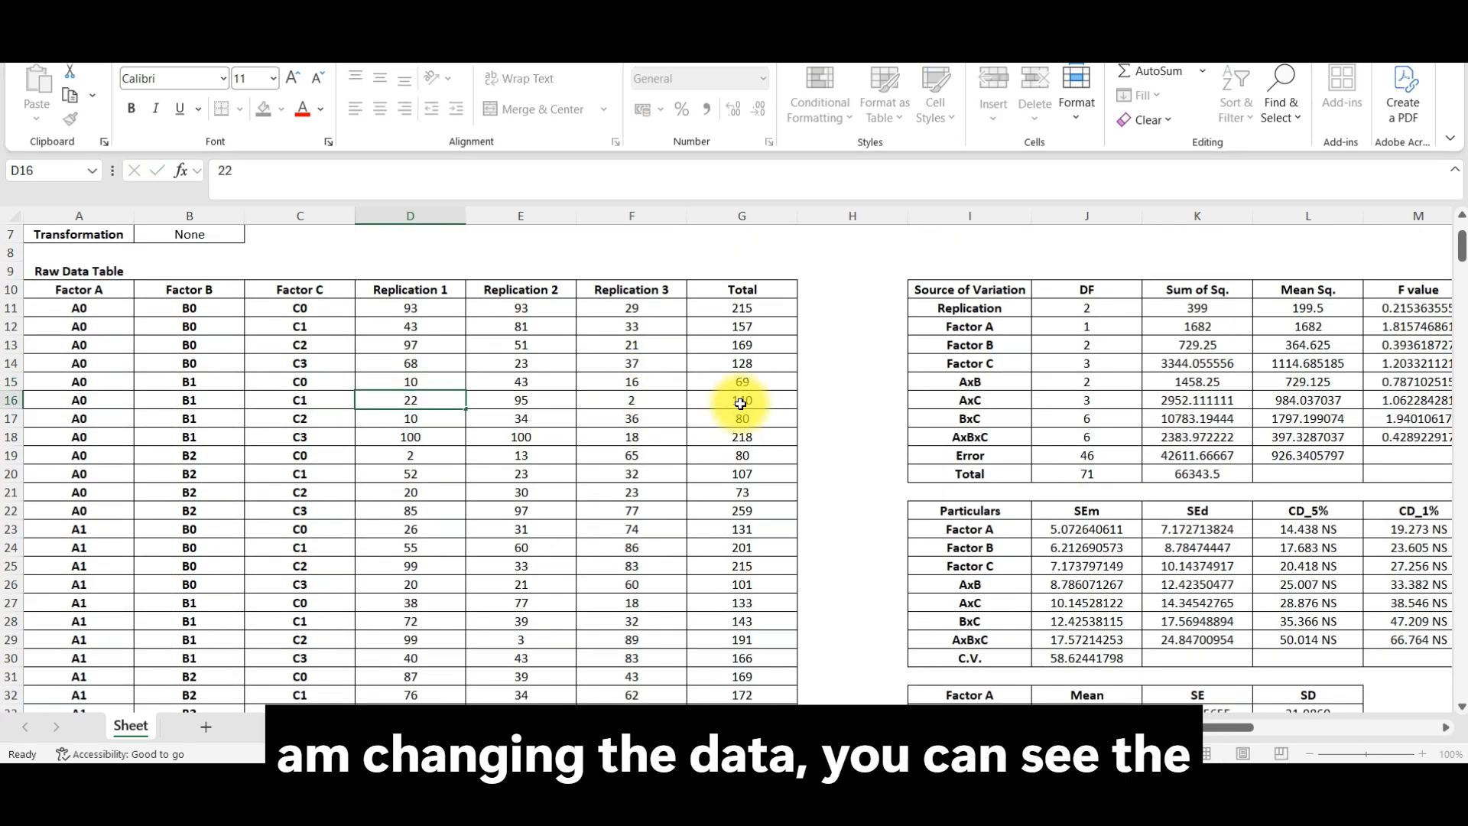
key(Return)
text(33)
key(Return)
text(25)
key(Return)
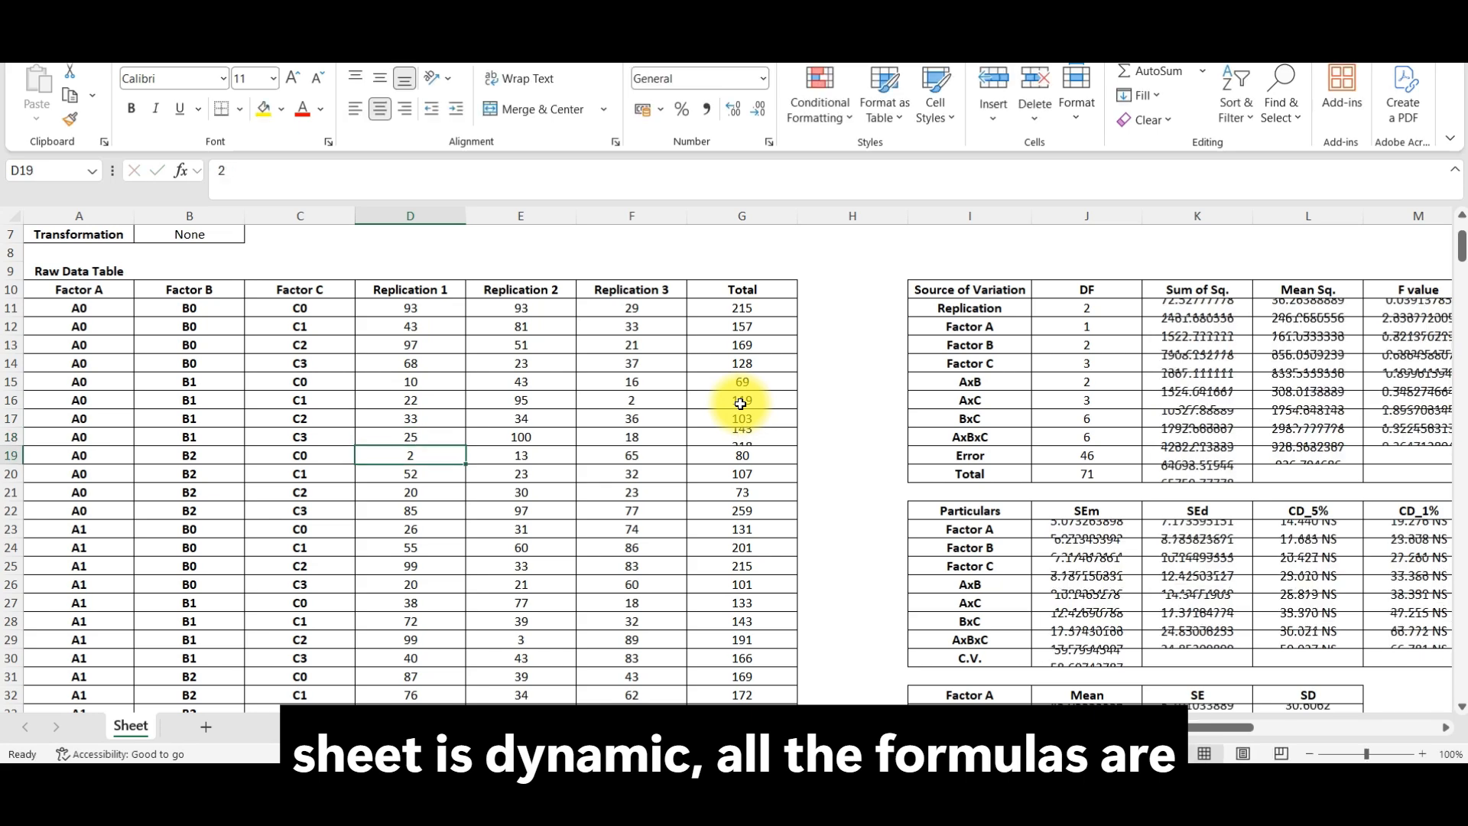
Step: In the Replication 2 column, set E18 to 33, E20 to 22 and E21 to 15
key(Right)
key(Up)
text(33)
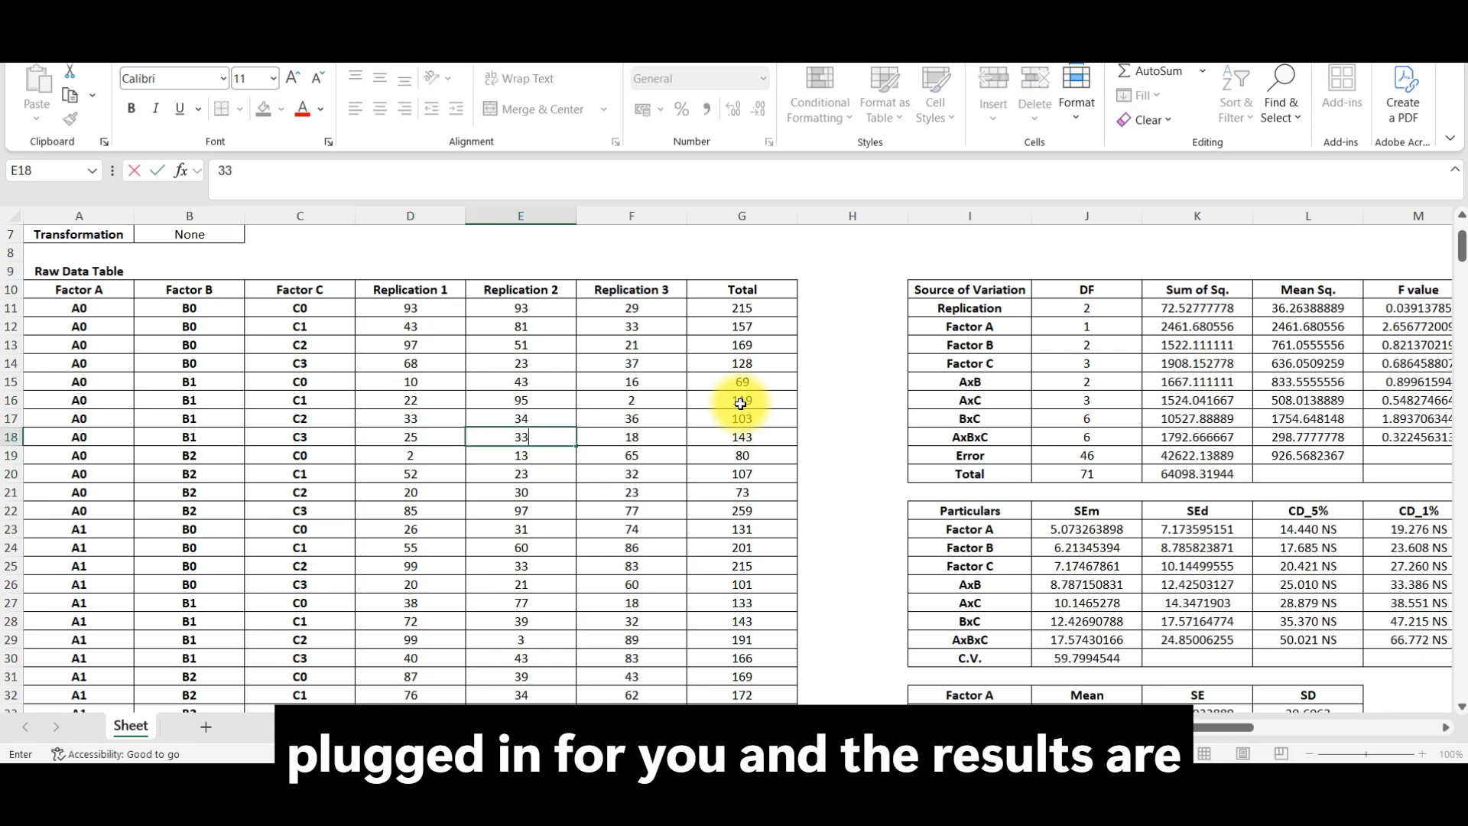
key(Return)
key(Return)
text(22)
key(Return)
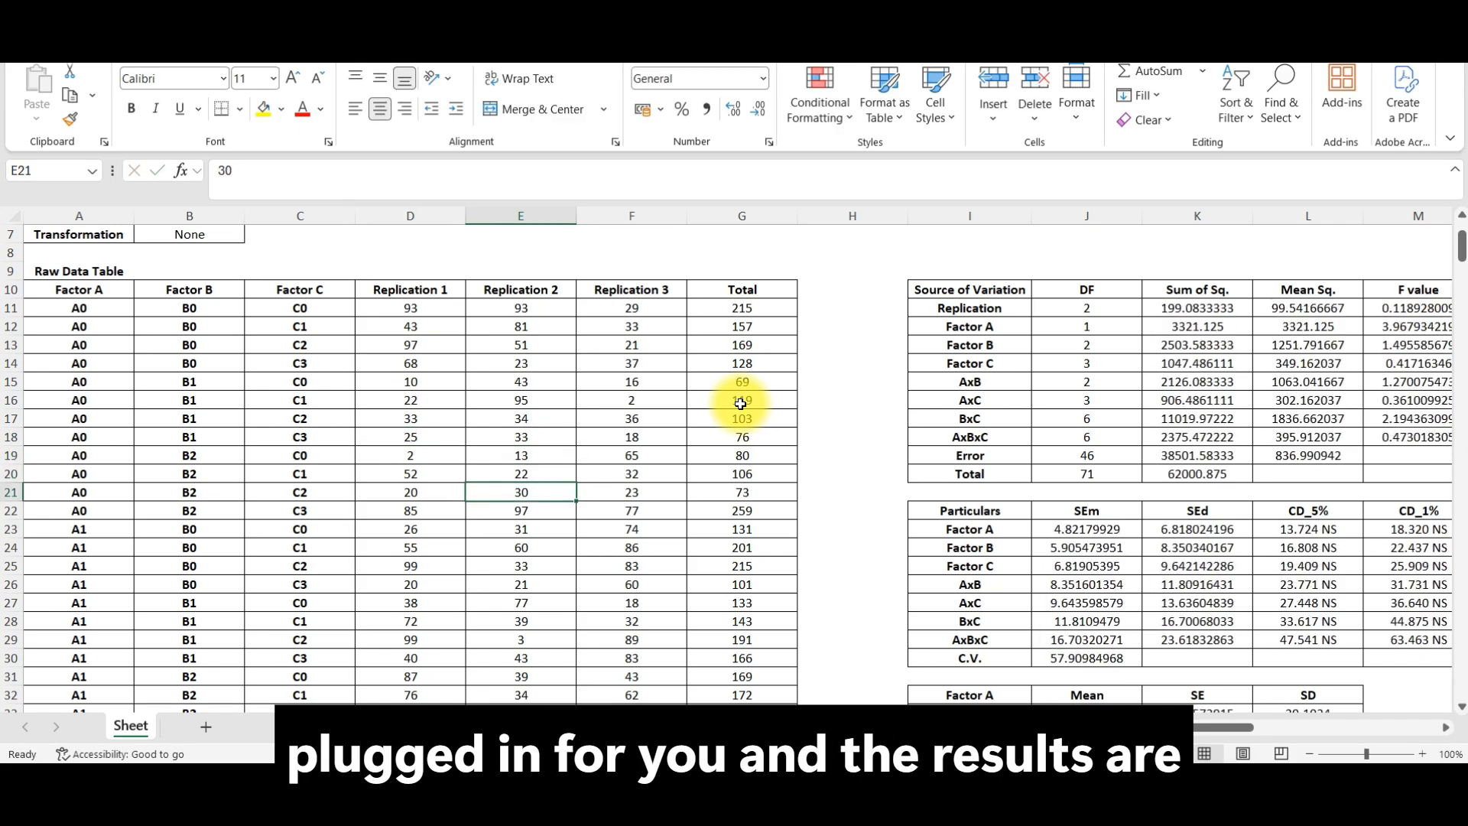
text(15)
key(Return)
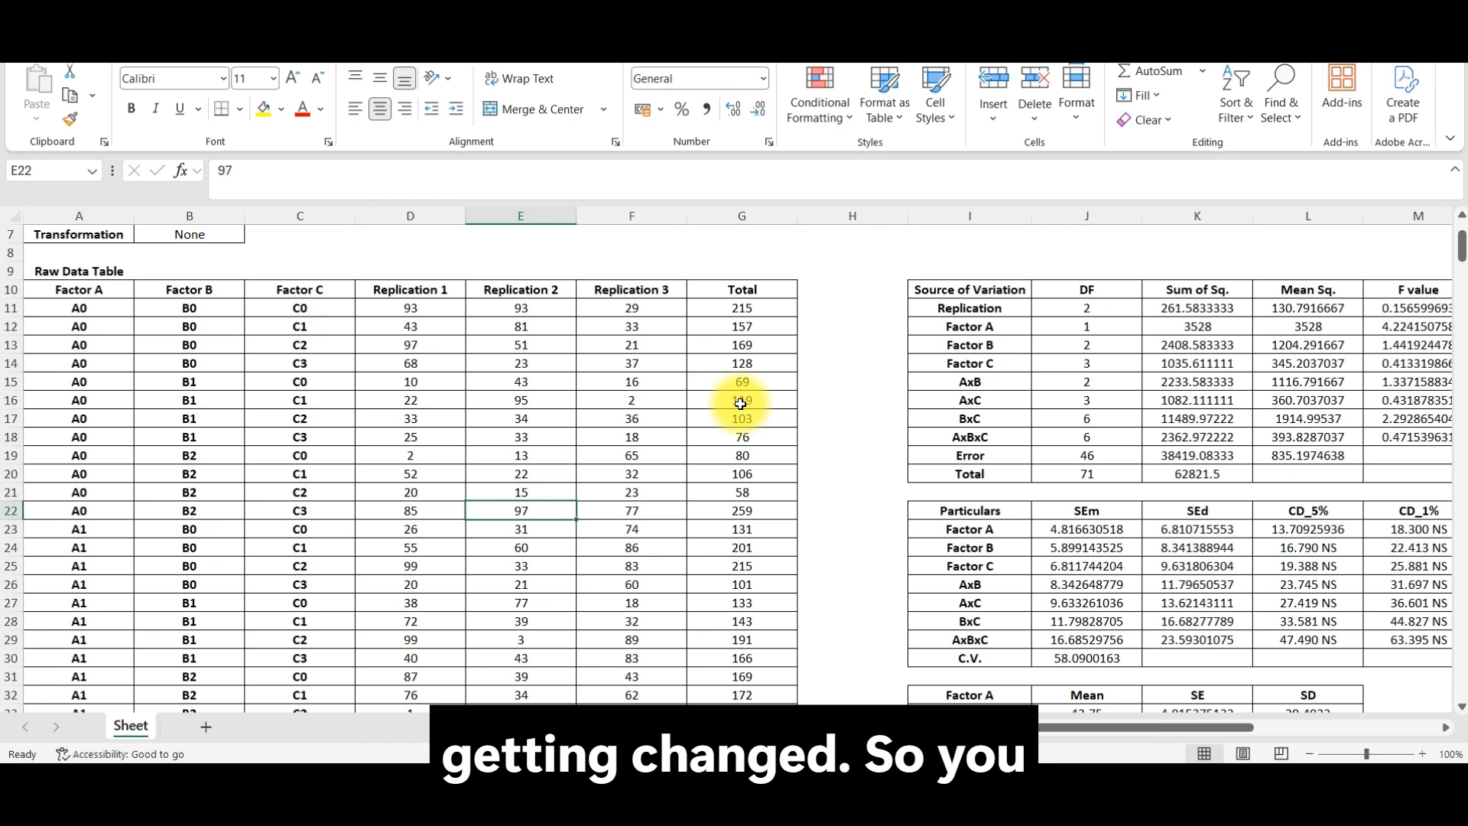
Step: Select the full replication data block D11:F34 and review the raw data table
drag(459, 306, 628, 695)
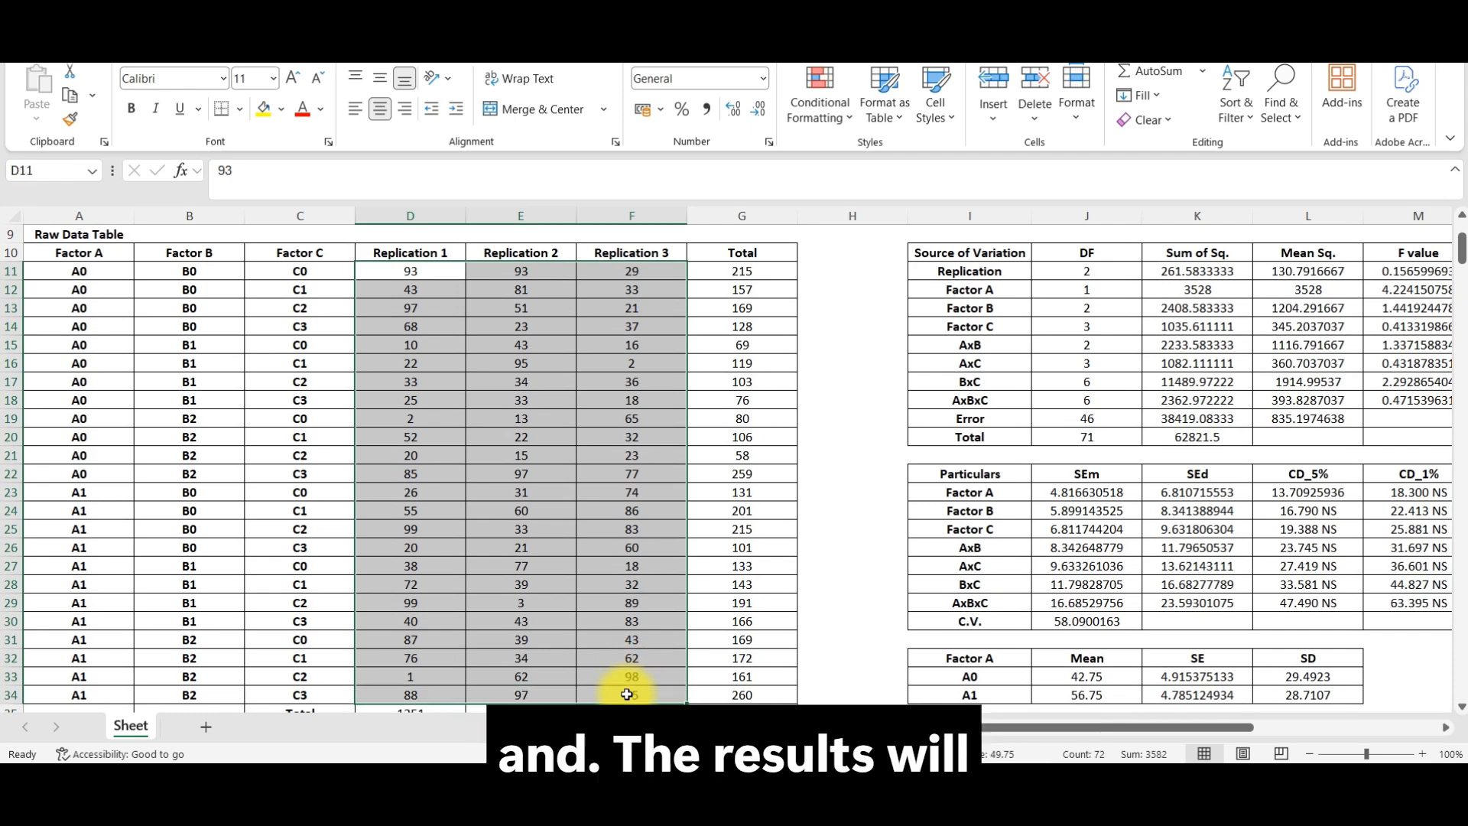
scroll(595, 547, down, 2)
scroll(608, 548, up, 2)
scroll(807, 578, up, 1)
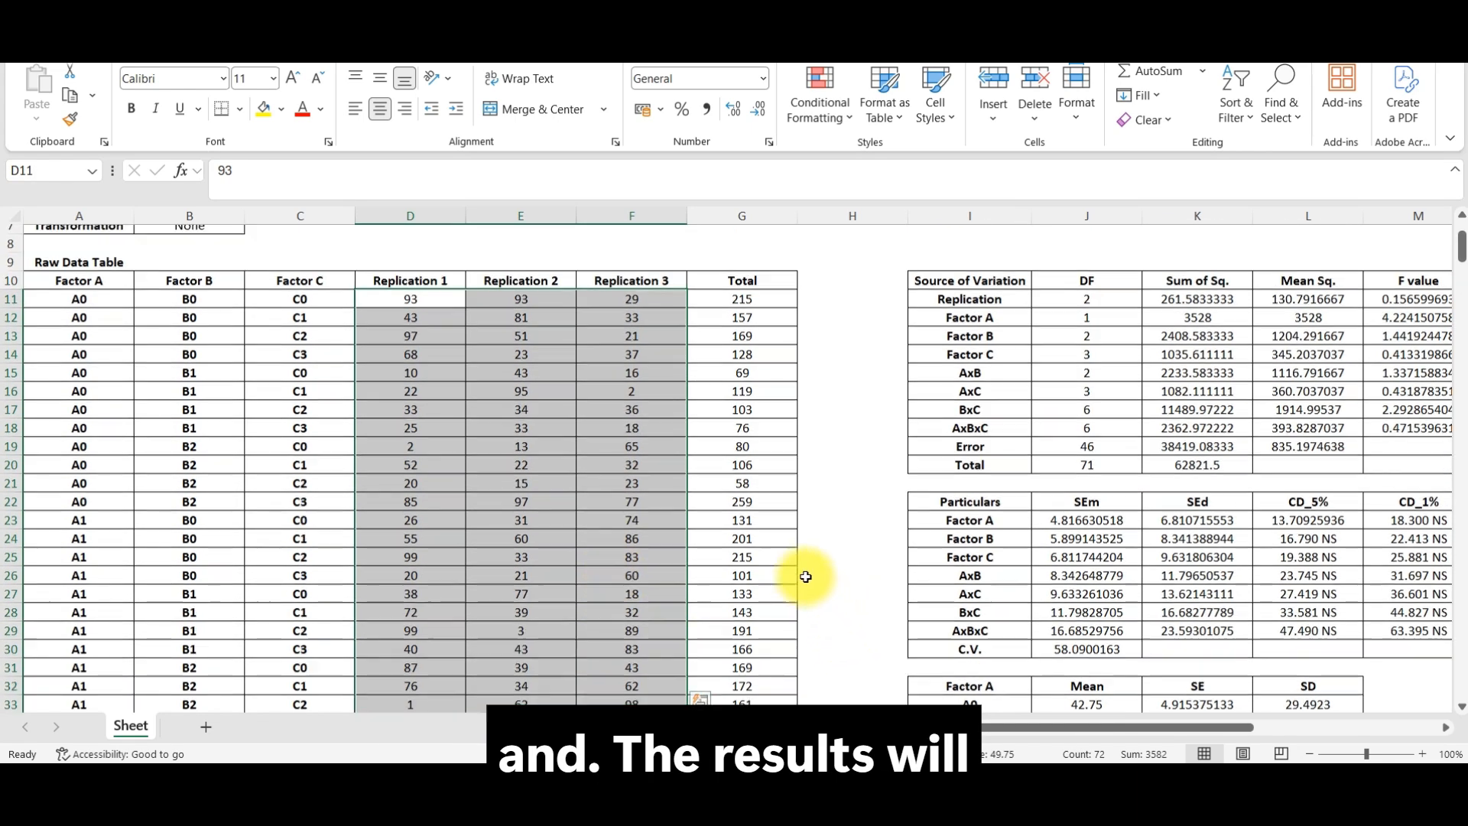
scroll(806, 577, up, 2)
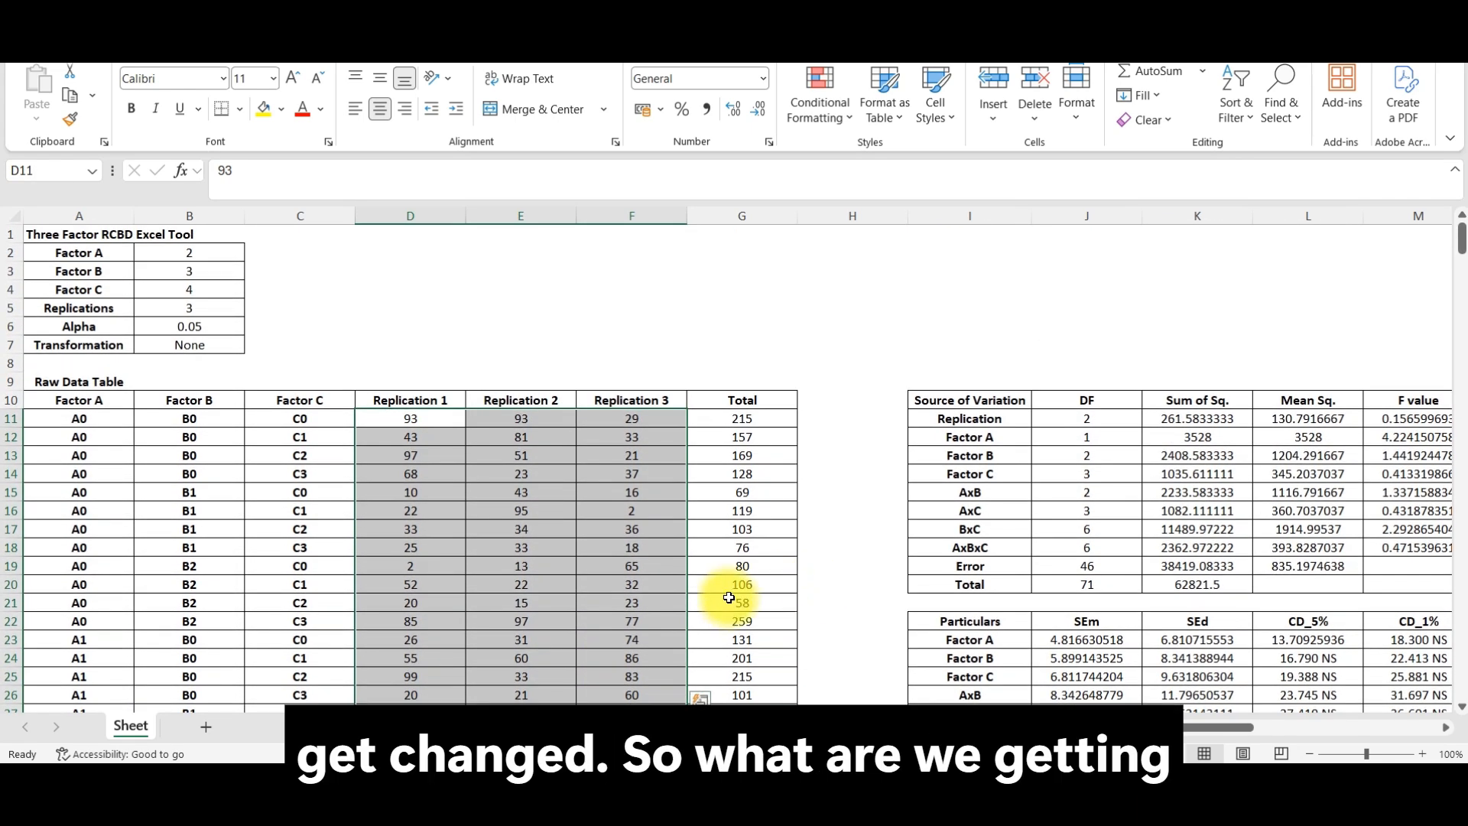
Step: Examine the ANOVA table's sources of variation, from Replication and the factors through the interactions to Error and Total
scroll(946, 675, right, 3)
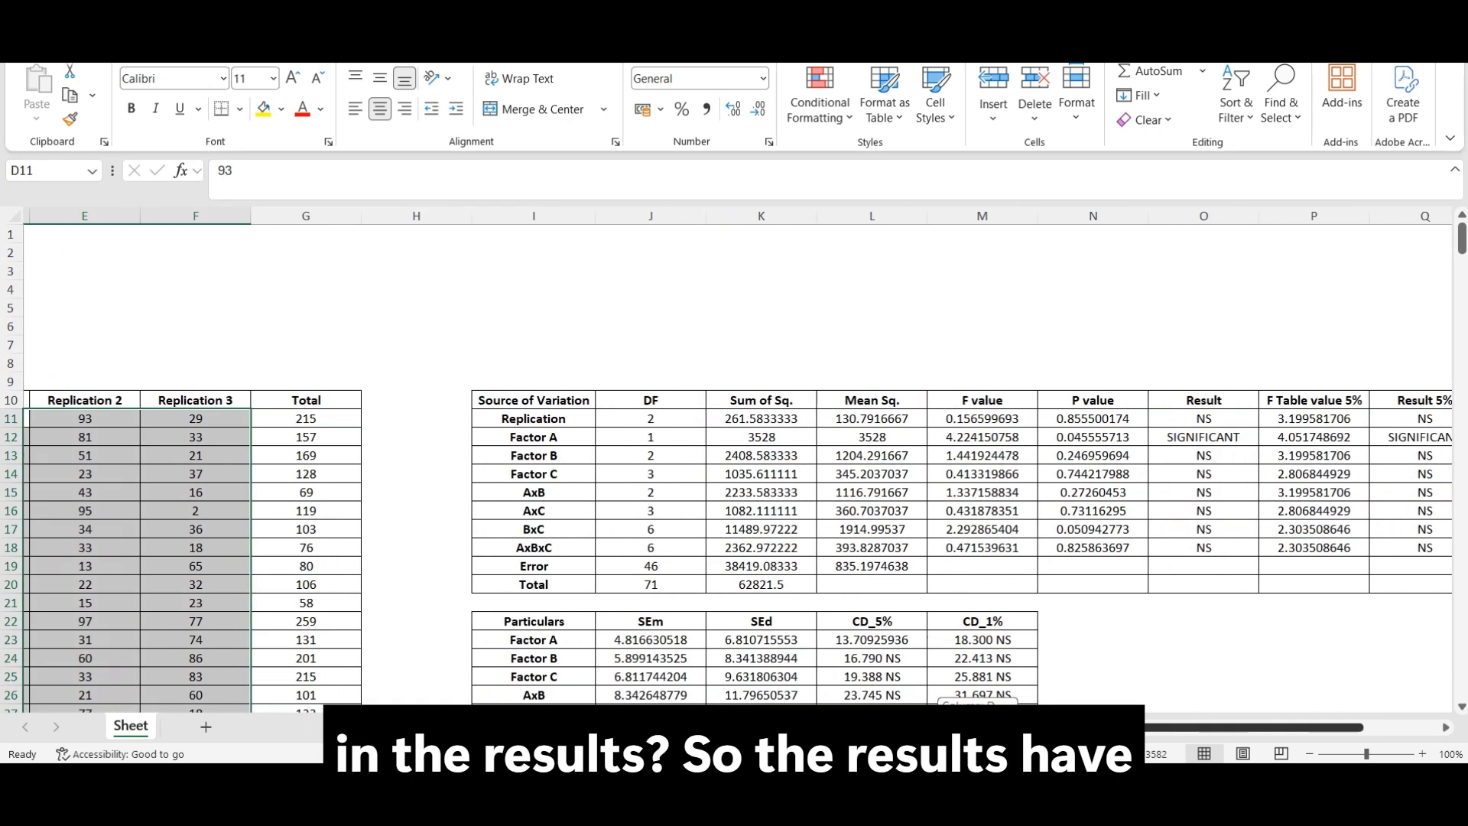
scroll(1156, 755, right, 3)
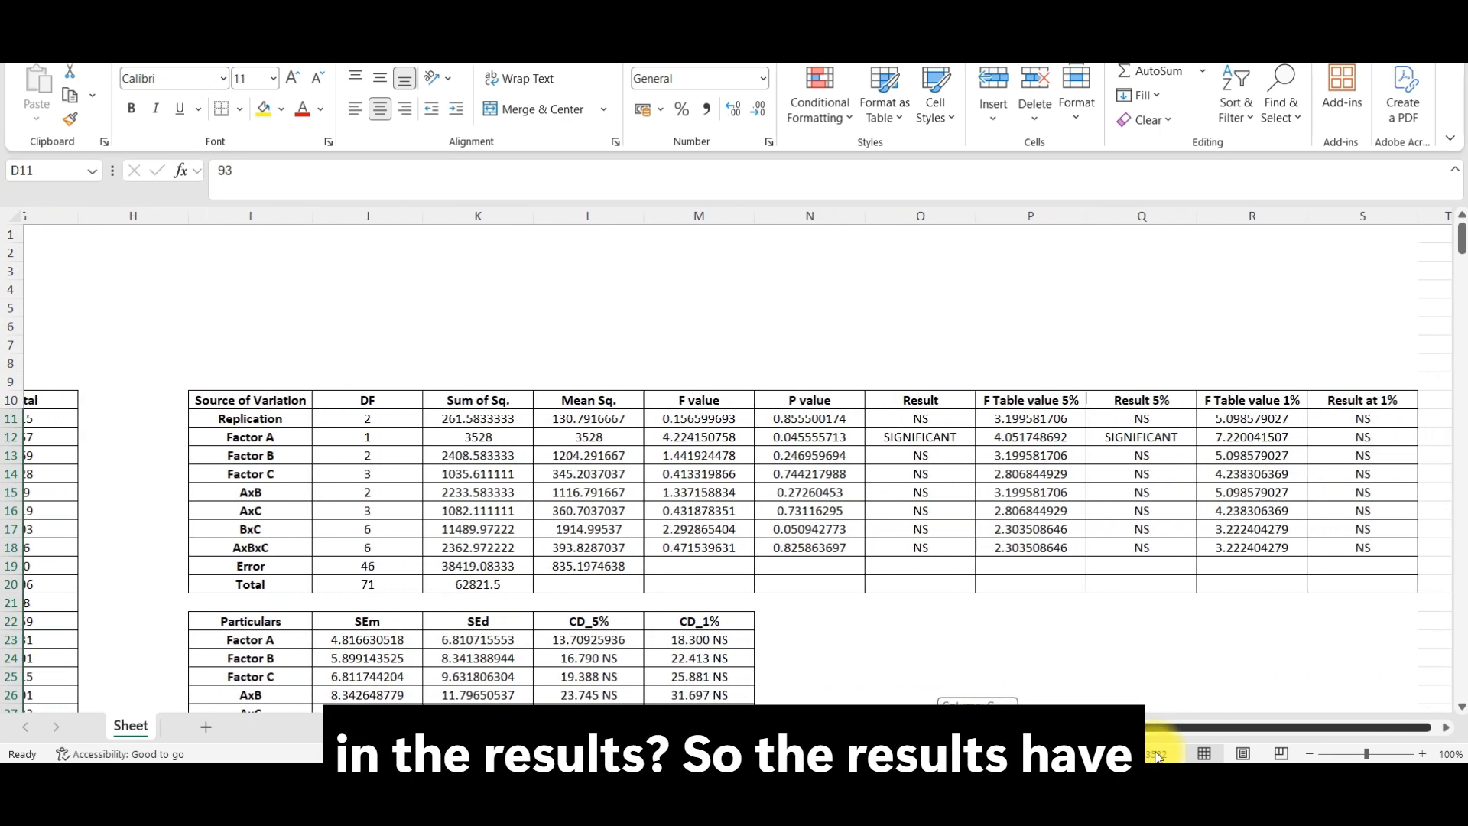
drag(230, 400, 1311, 590)
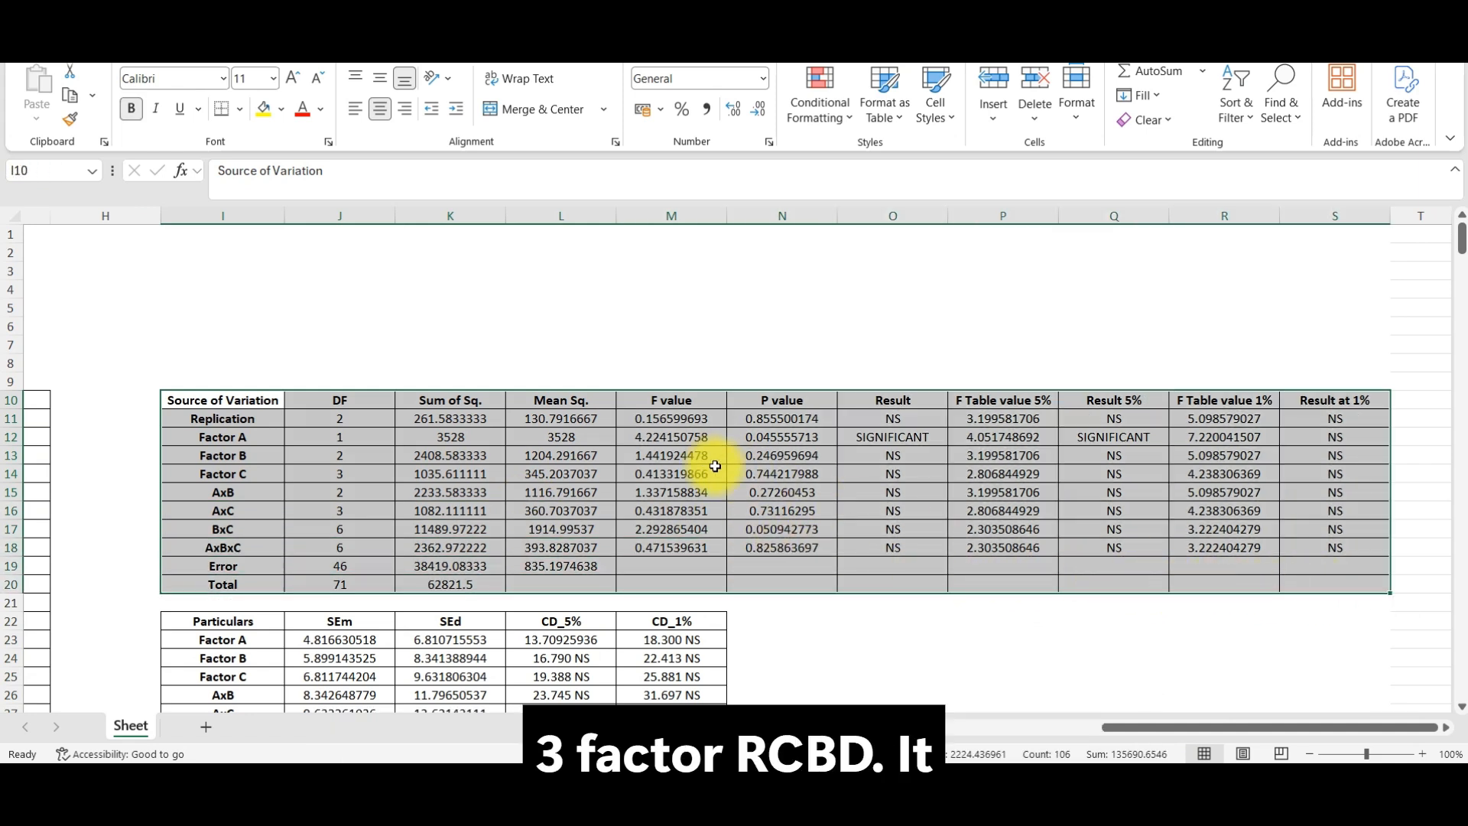
click(262, 420)
click(262, 439)
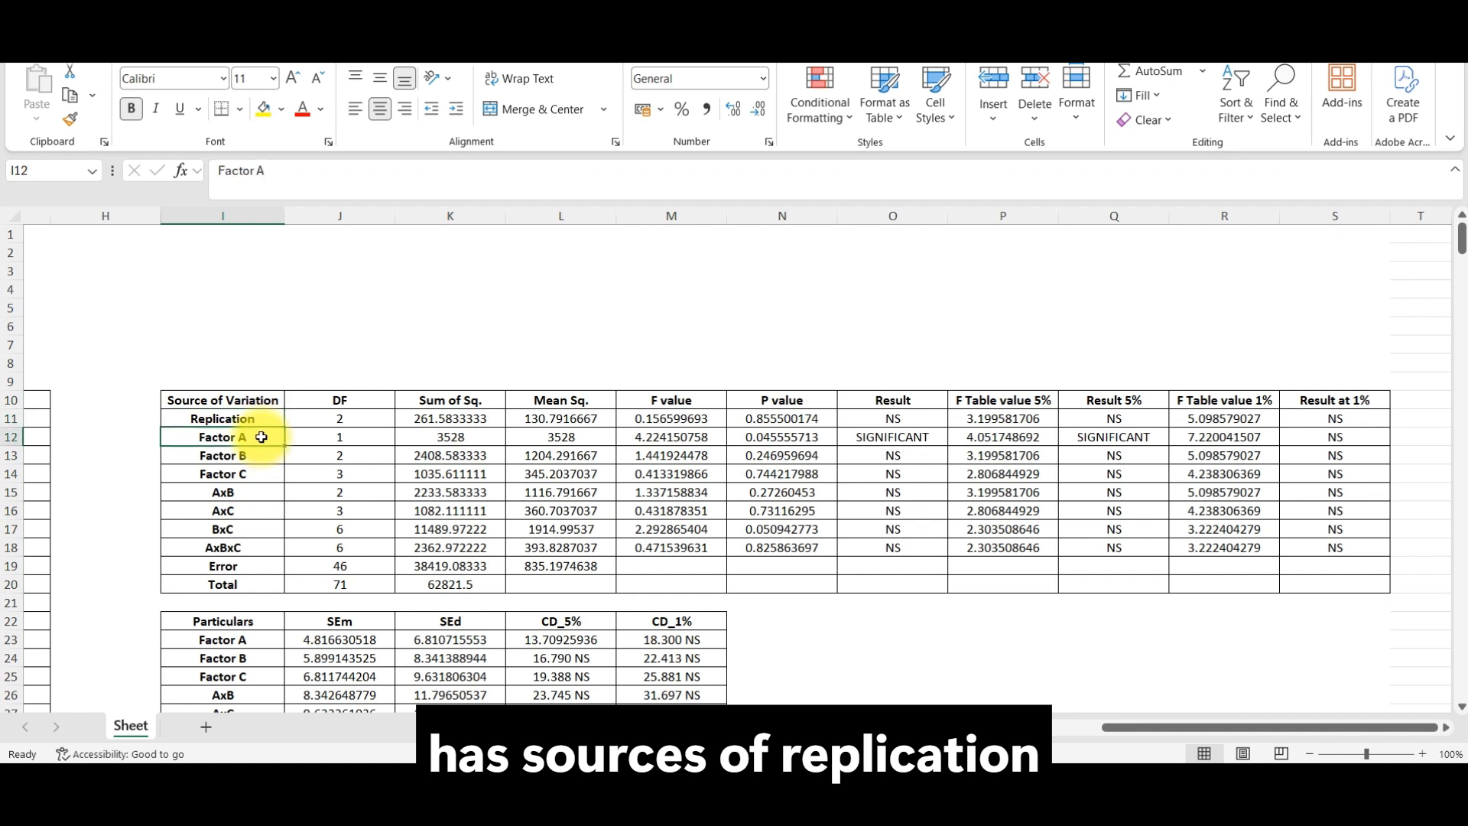
drag(261, 437, 256, 526)
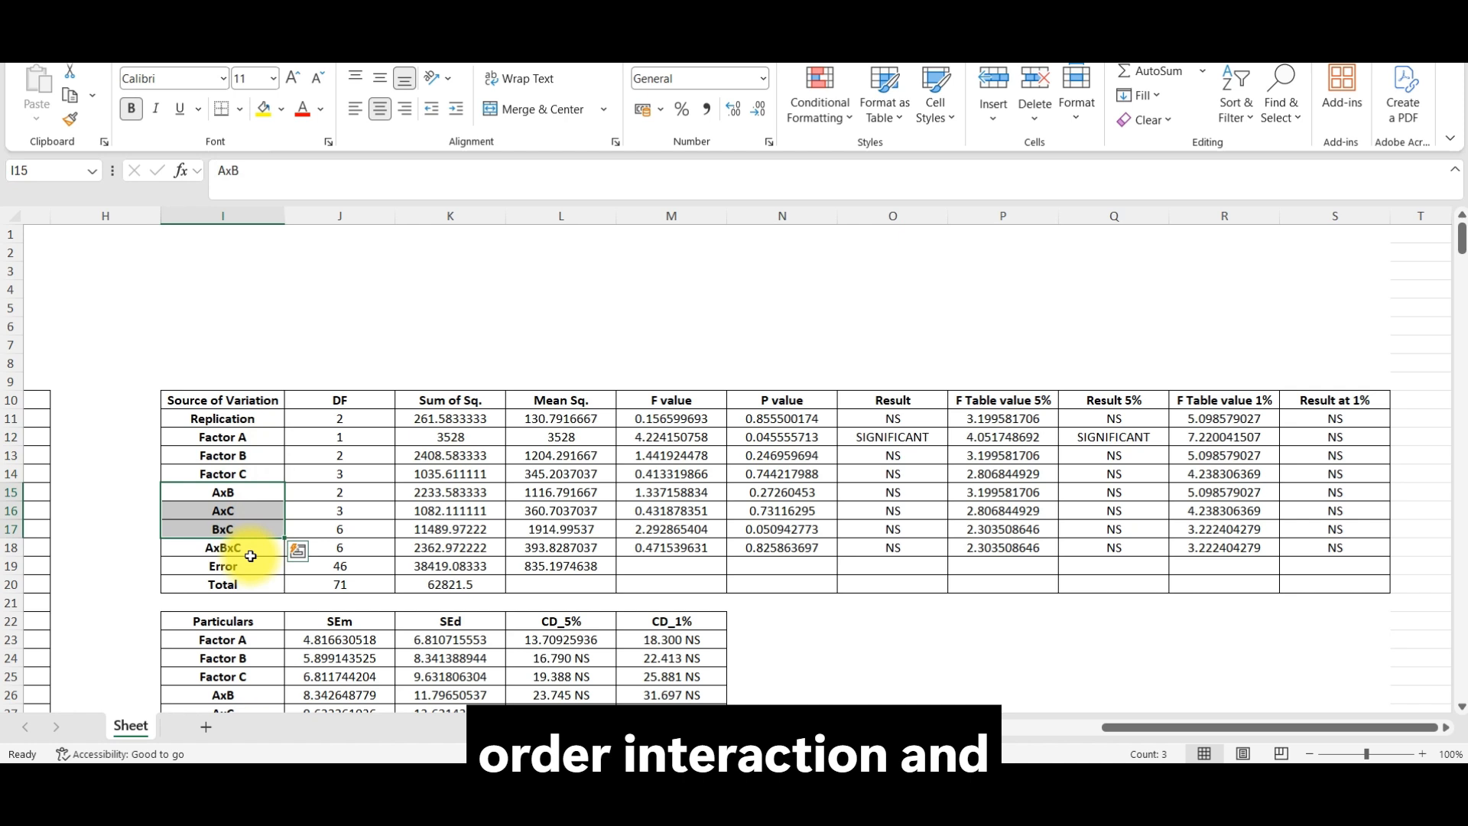
click(252, 553)
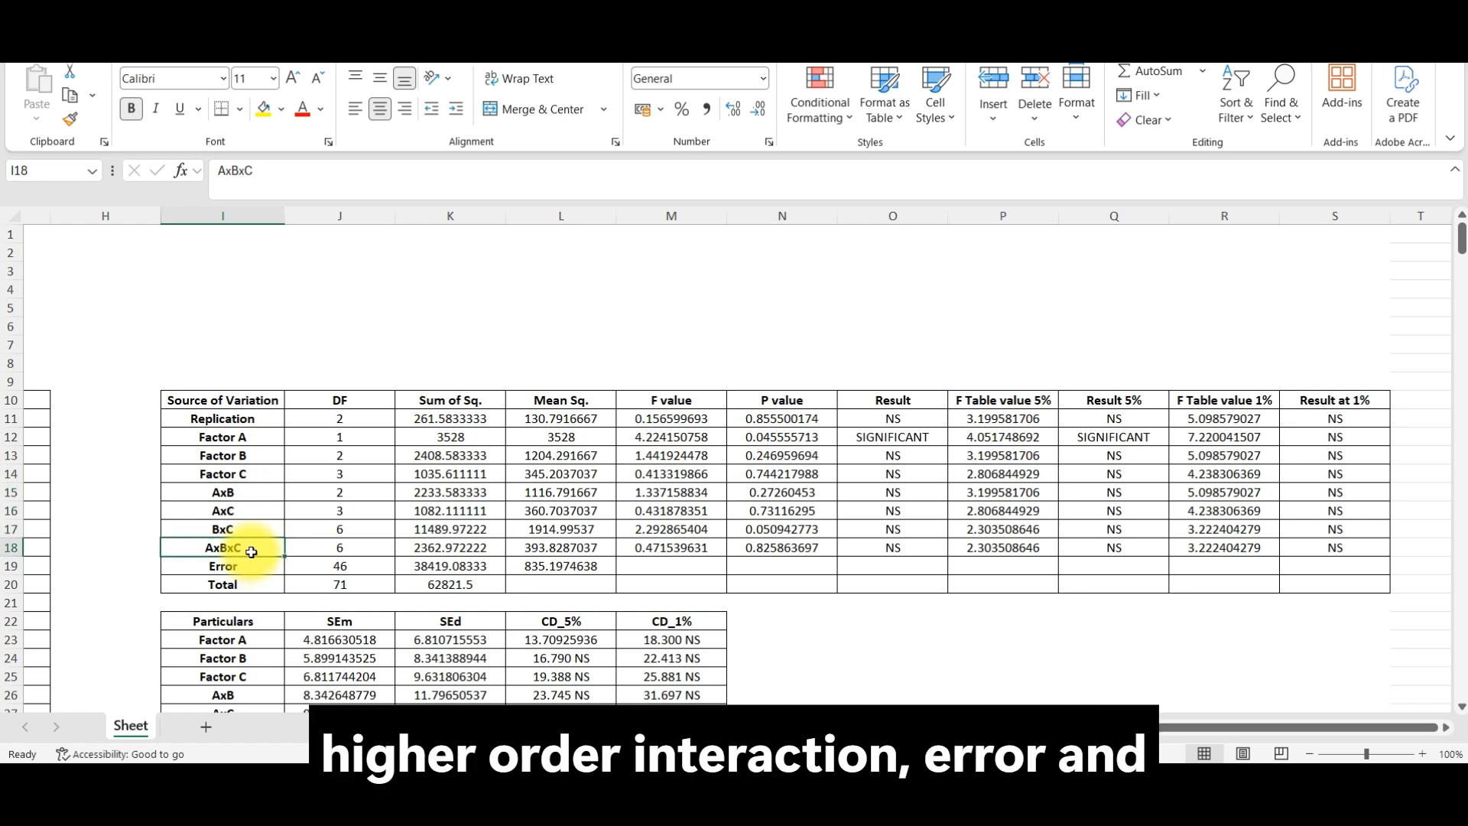
click(251, 570)
click(252, 584)
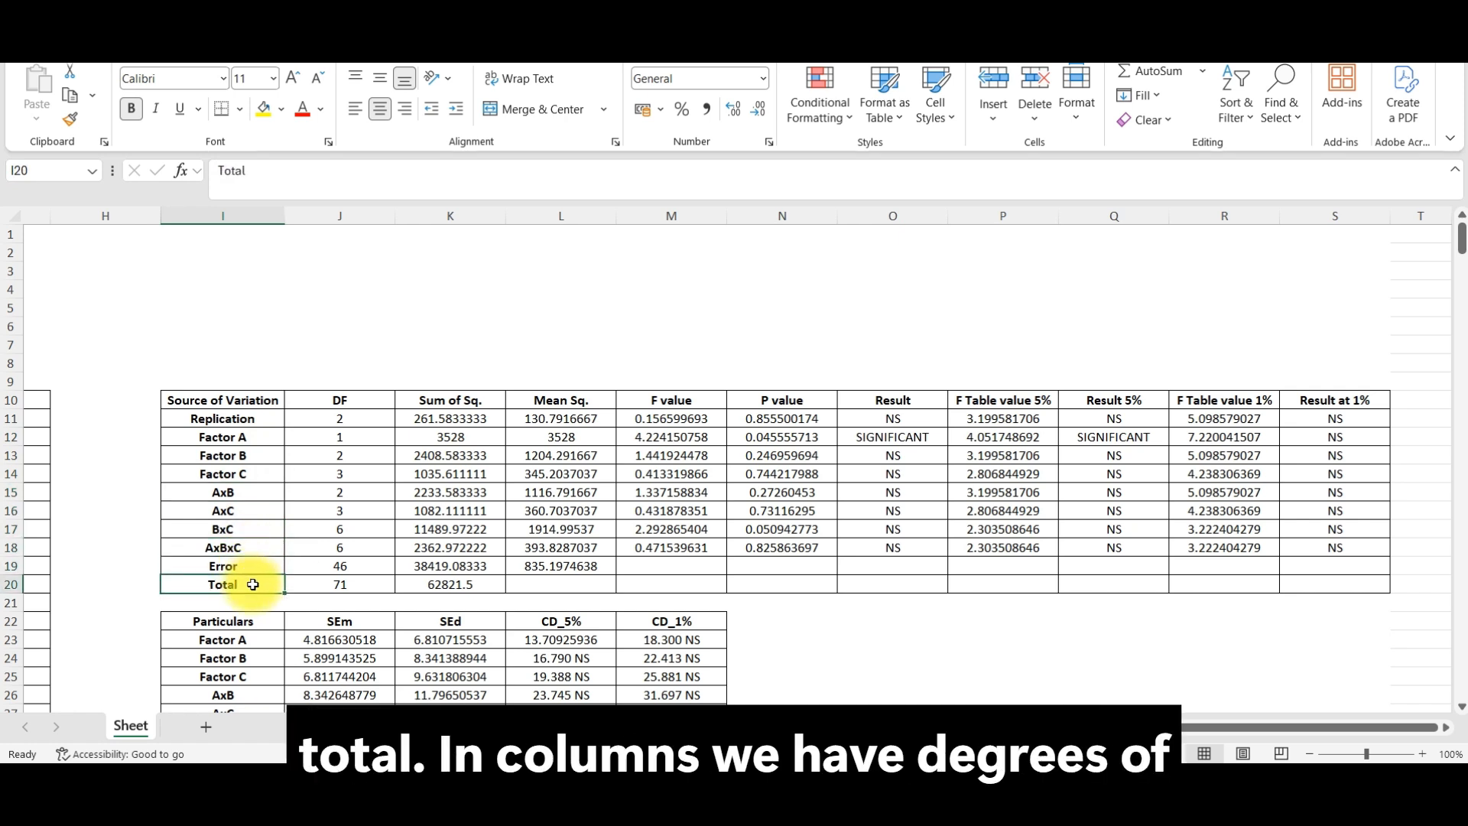
Step: Review the ANOVA column headings from DF through P value and Result to the F table values and results at 5% and 1%
click(340, 400)
drag(340, 400, 901, 400)
click(907, 401)
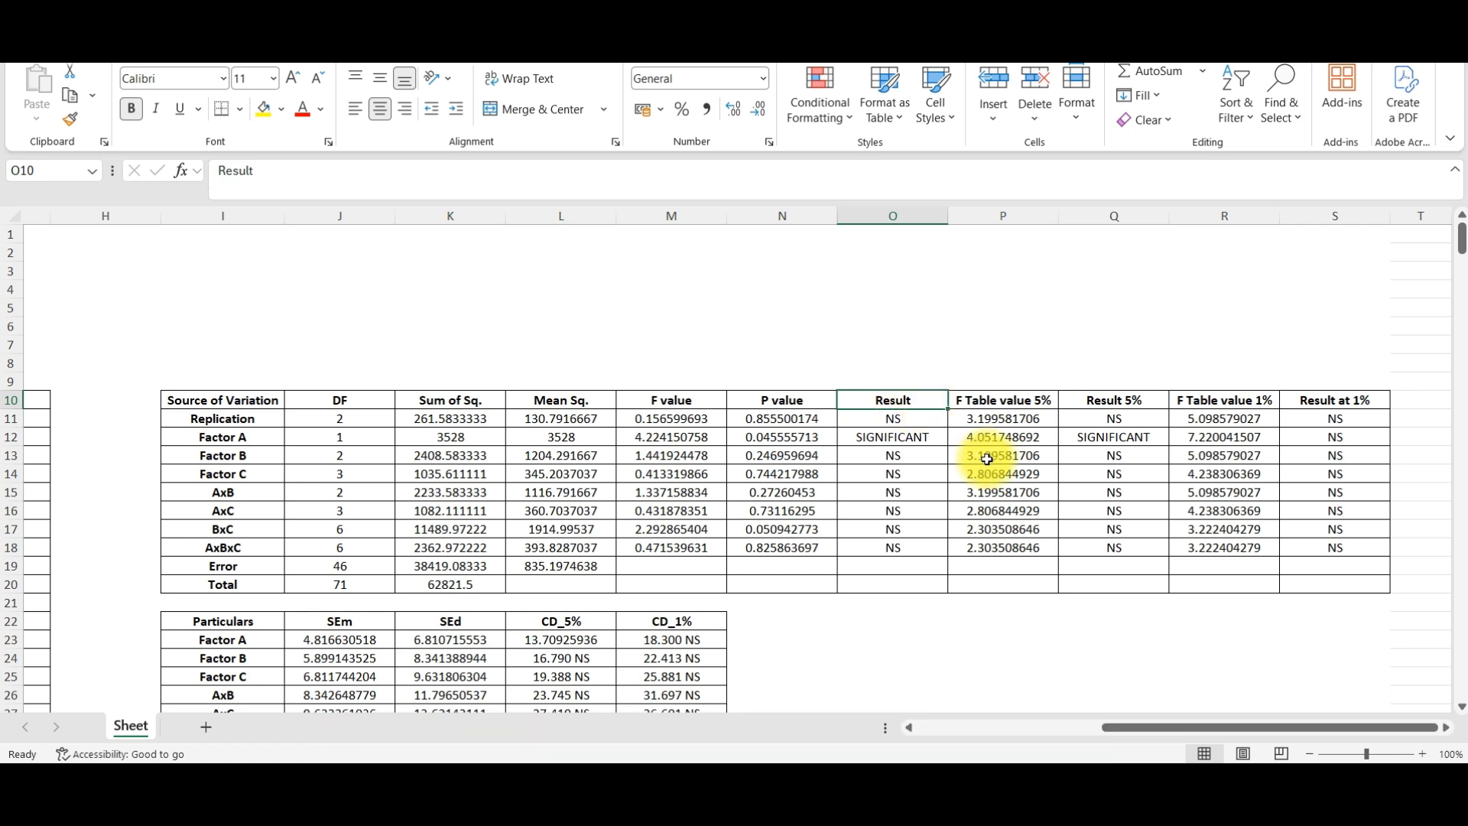
click(1008, 395)
drag(1015, 397, 1317, 398)
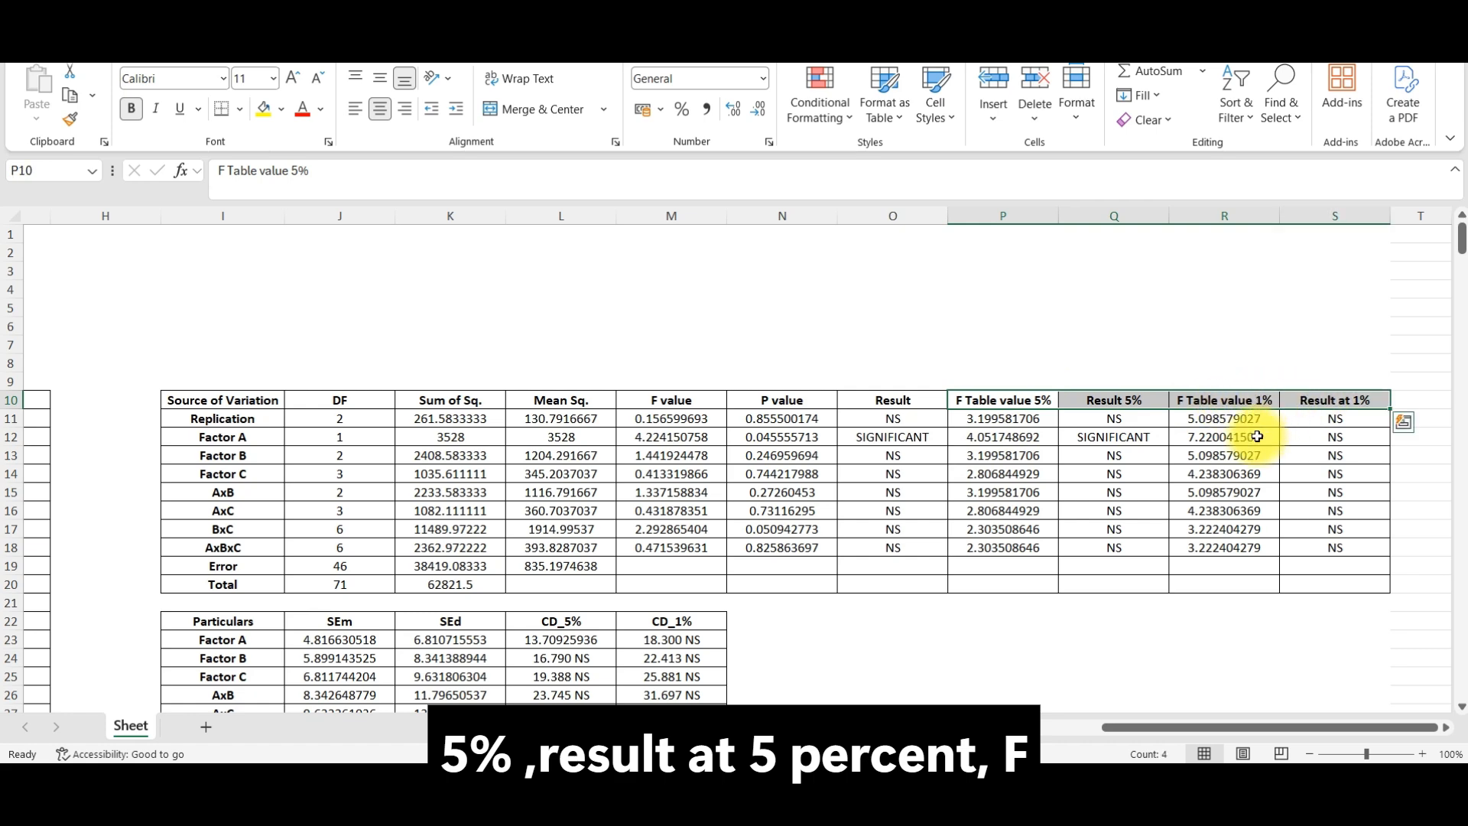
Step: Examine the Particulars table's SEm, SEd, CD_5% and CD_1% columns, its factor and interaction rows, and the C.V. formula
scroll(826, 369, down, 6)
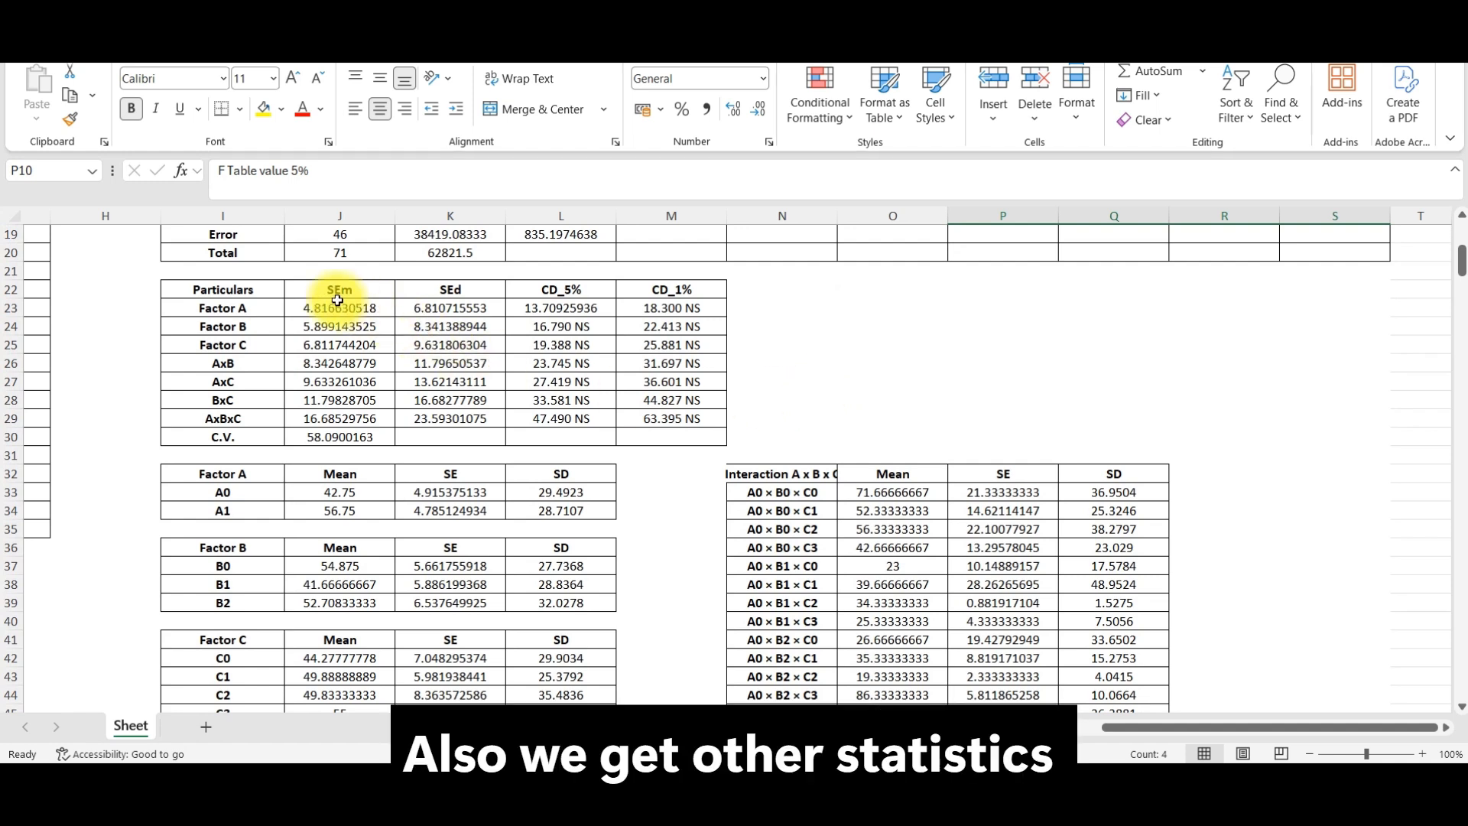
drag(329, 289, 662, 292)
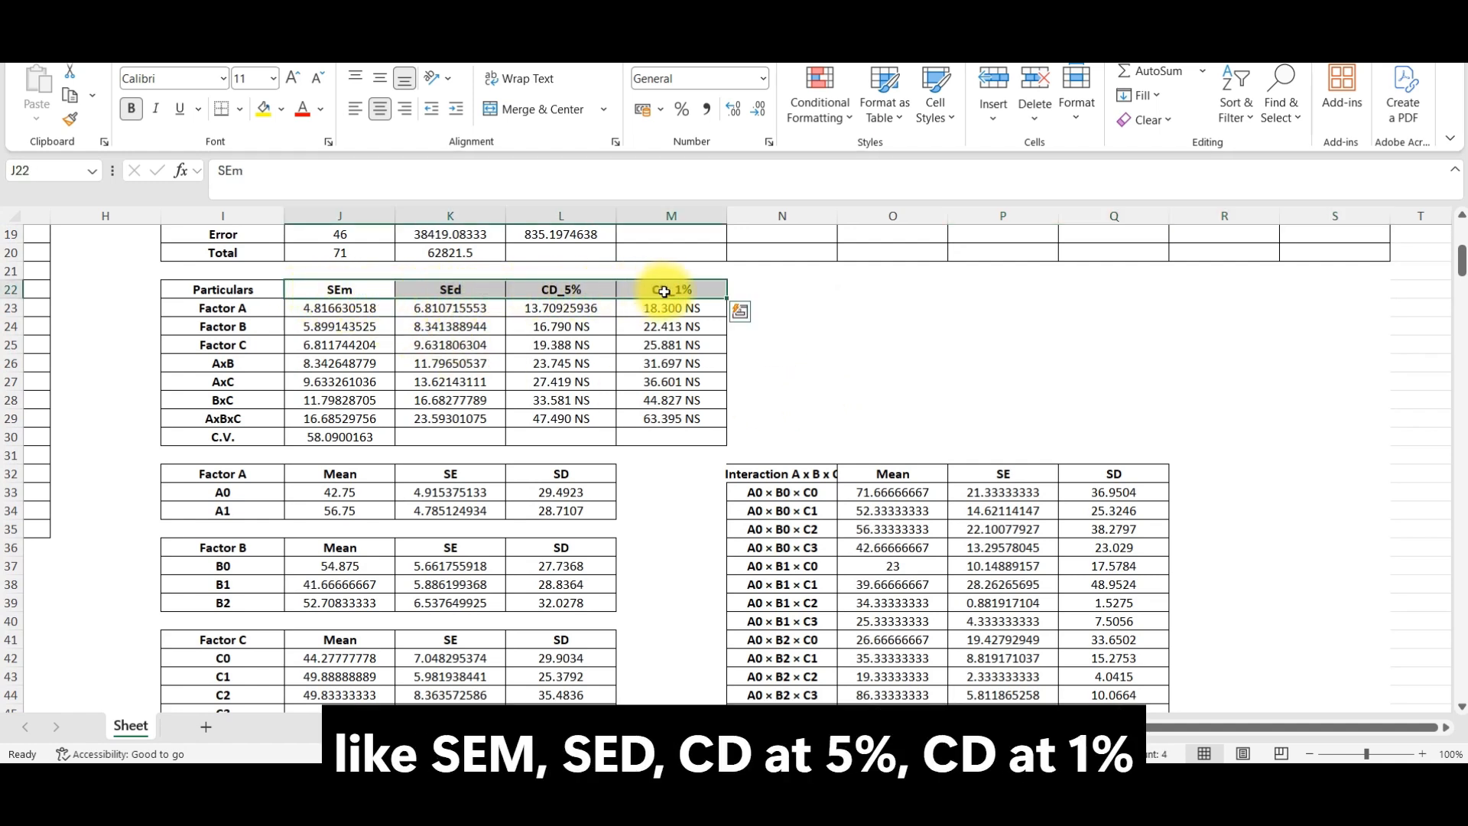
drag(256, 305, 260, 419)
click(332, 437)
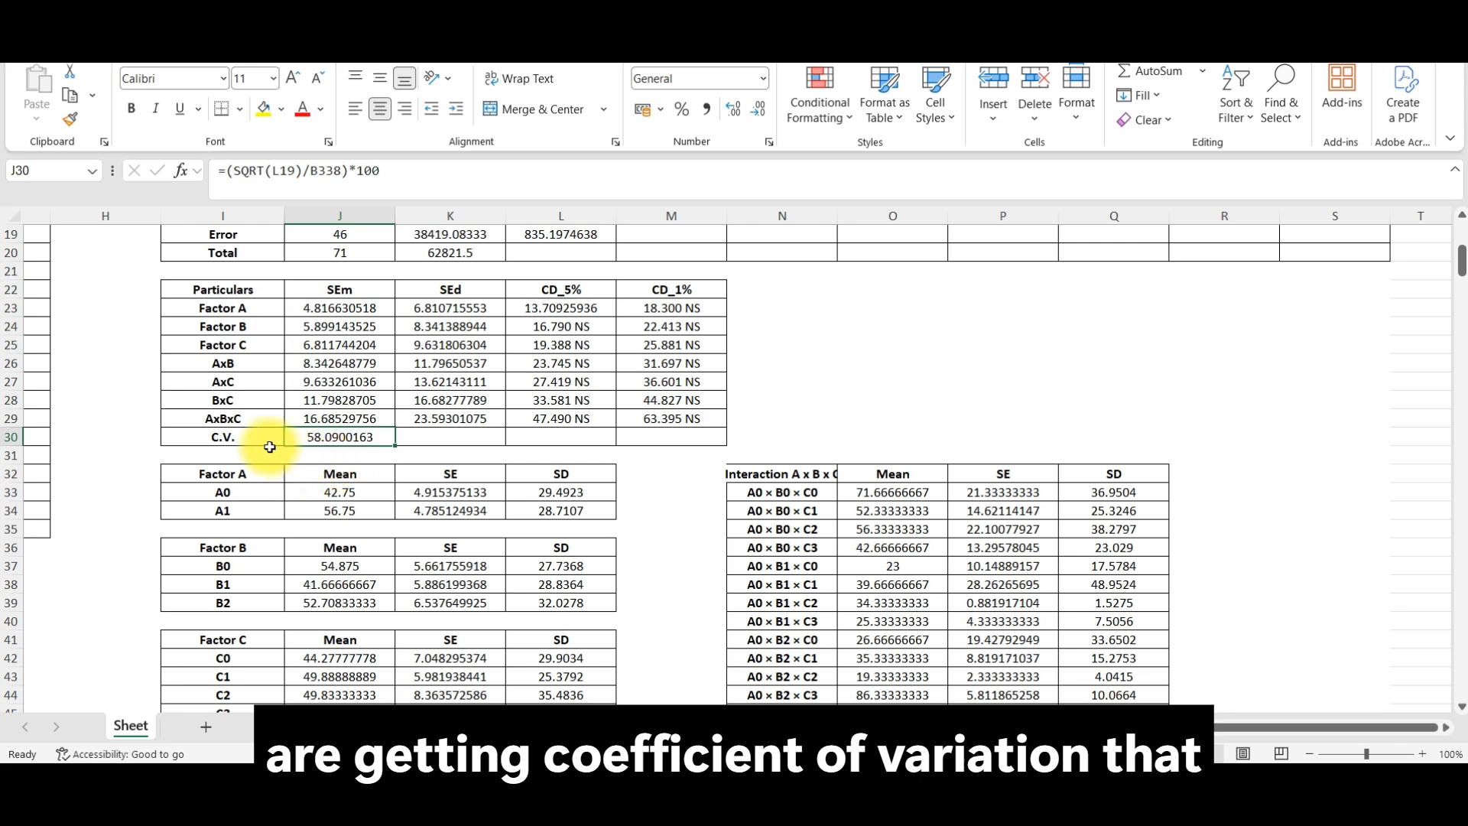
Step: Examine the Mean, SE and SD tables for Factors A, B and C and for their interactions
scroll(331, 446, down, 3)
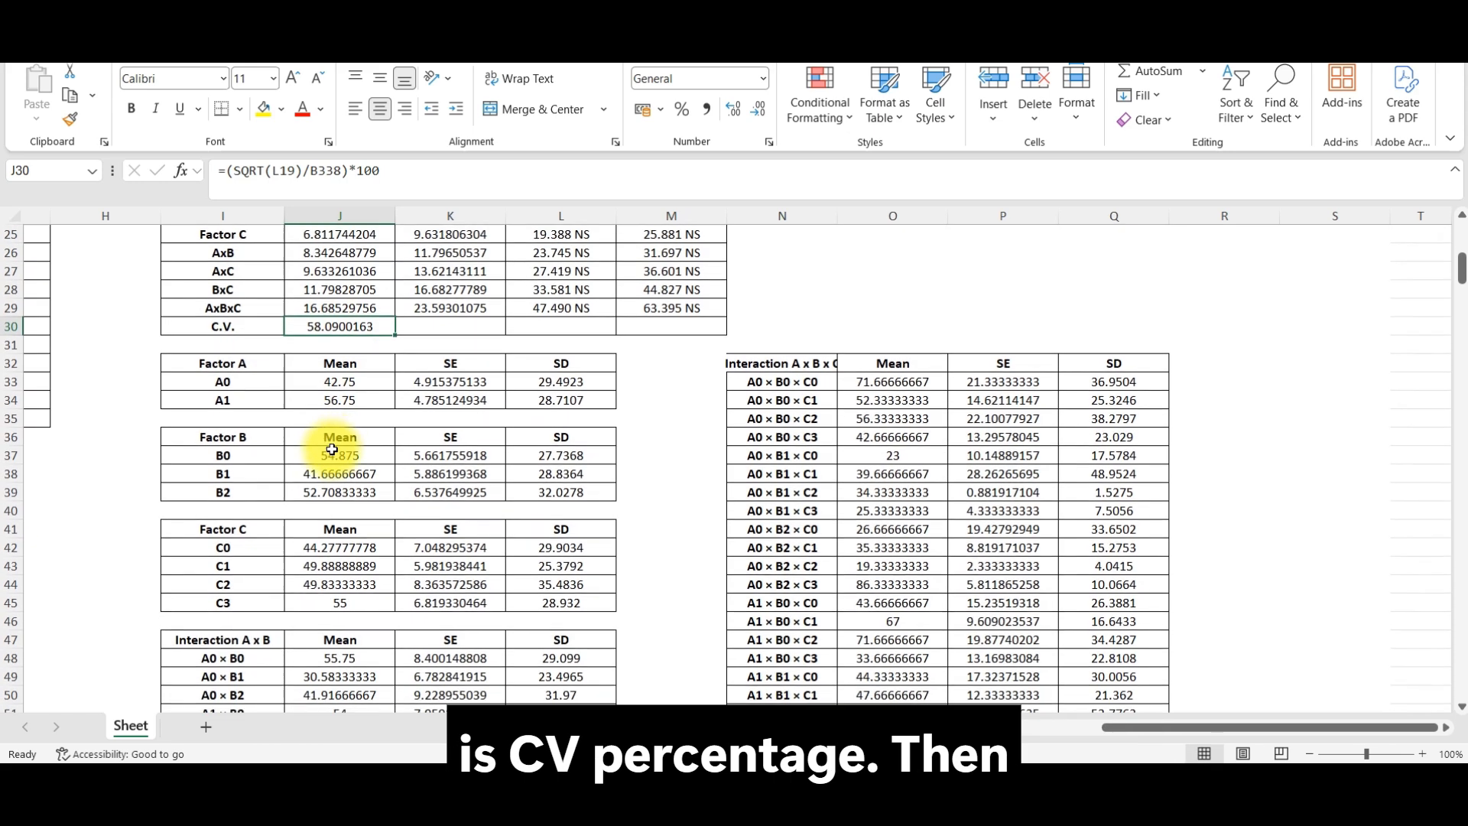
click(249, 312)
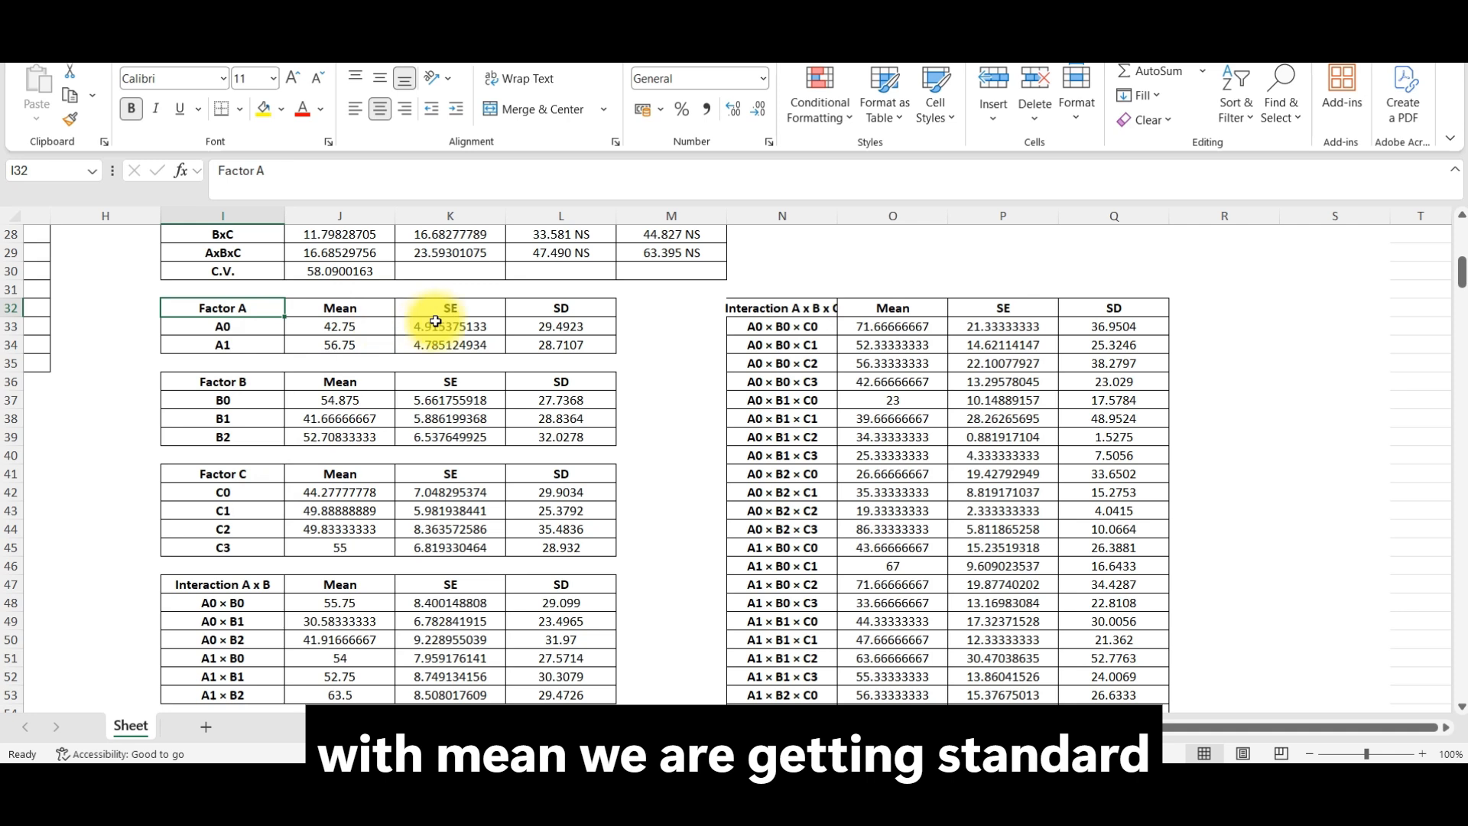
drag(447, 312, 562, 309)
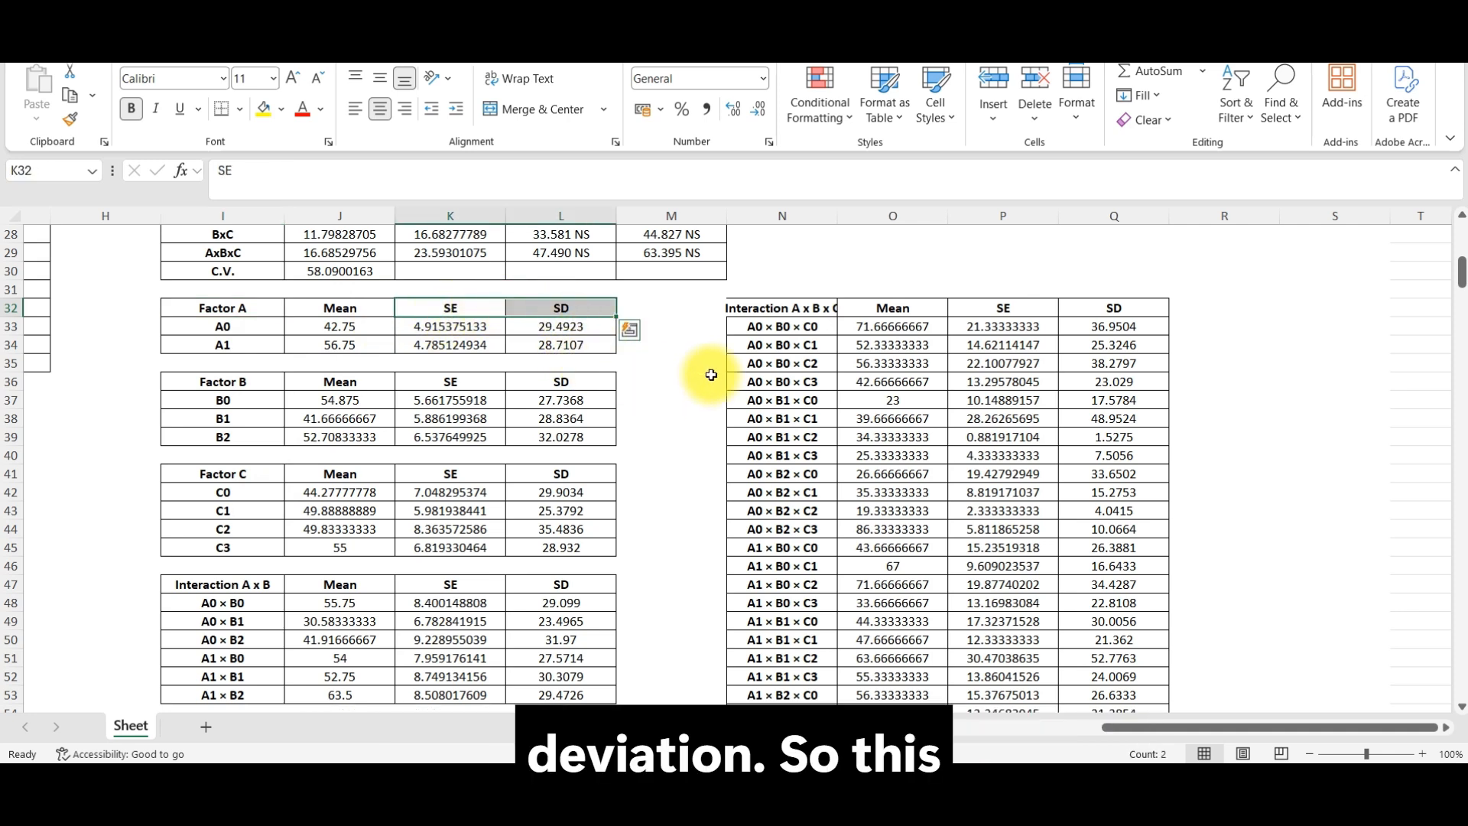
scroll(712, 375, down, 5)
scroll(713, 390, down, 4)
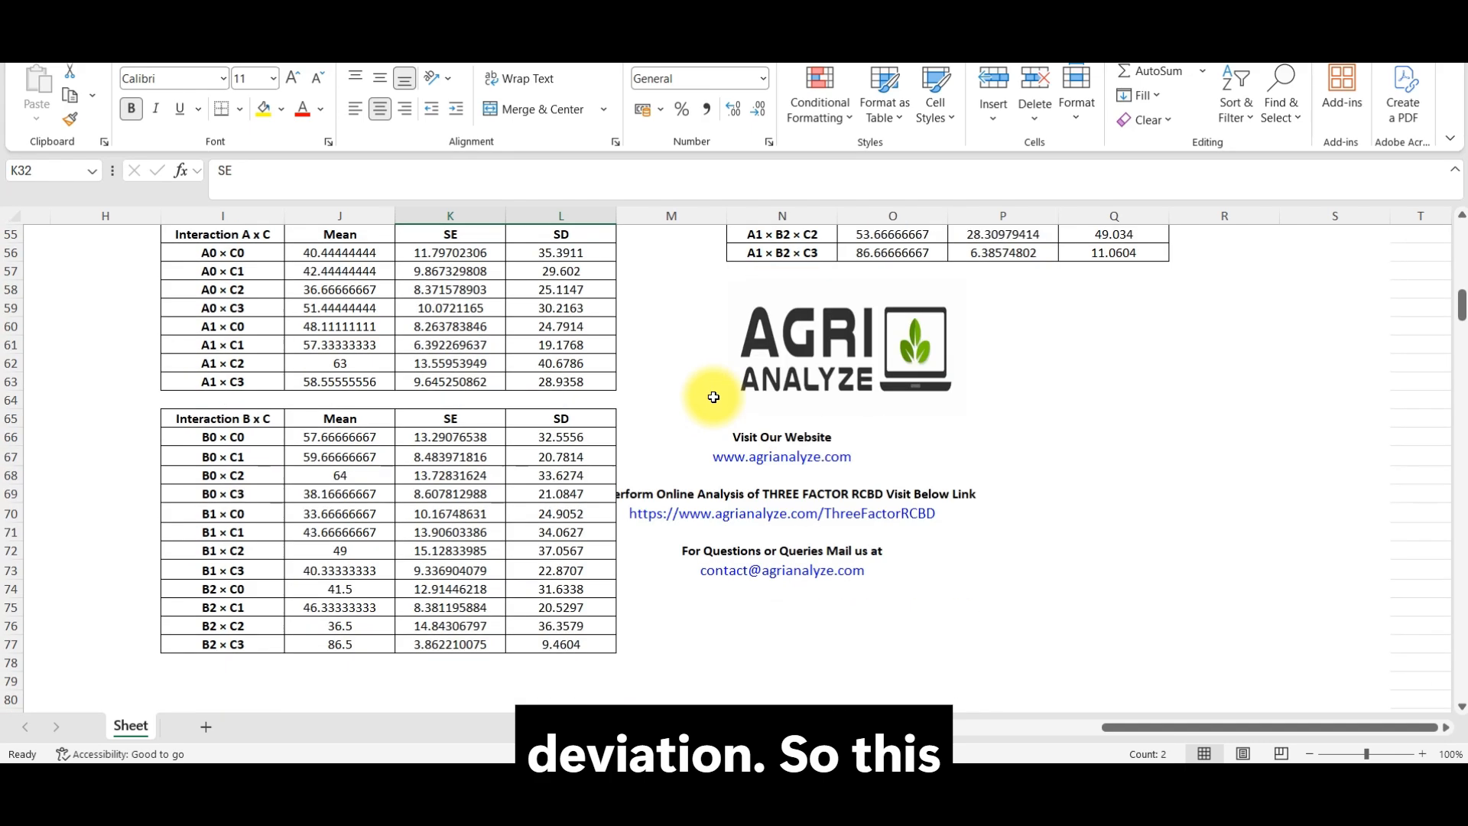
scroll(714, 394, up, 18)
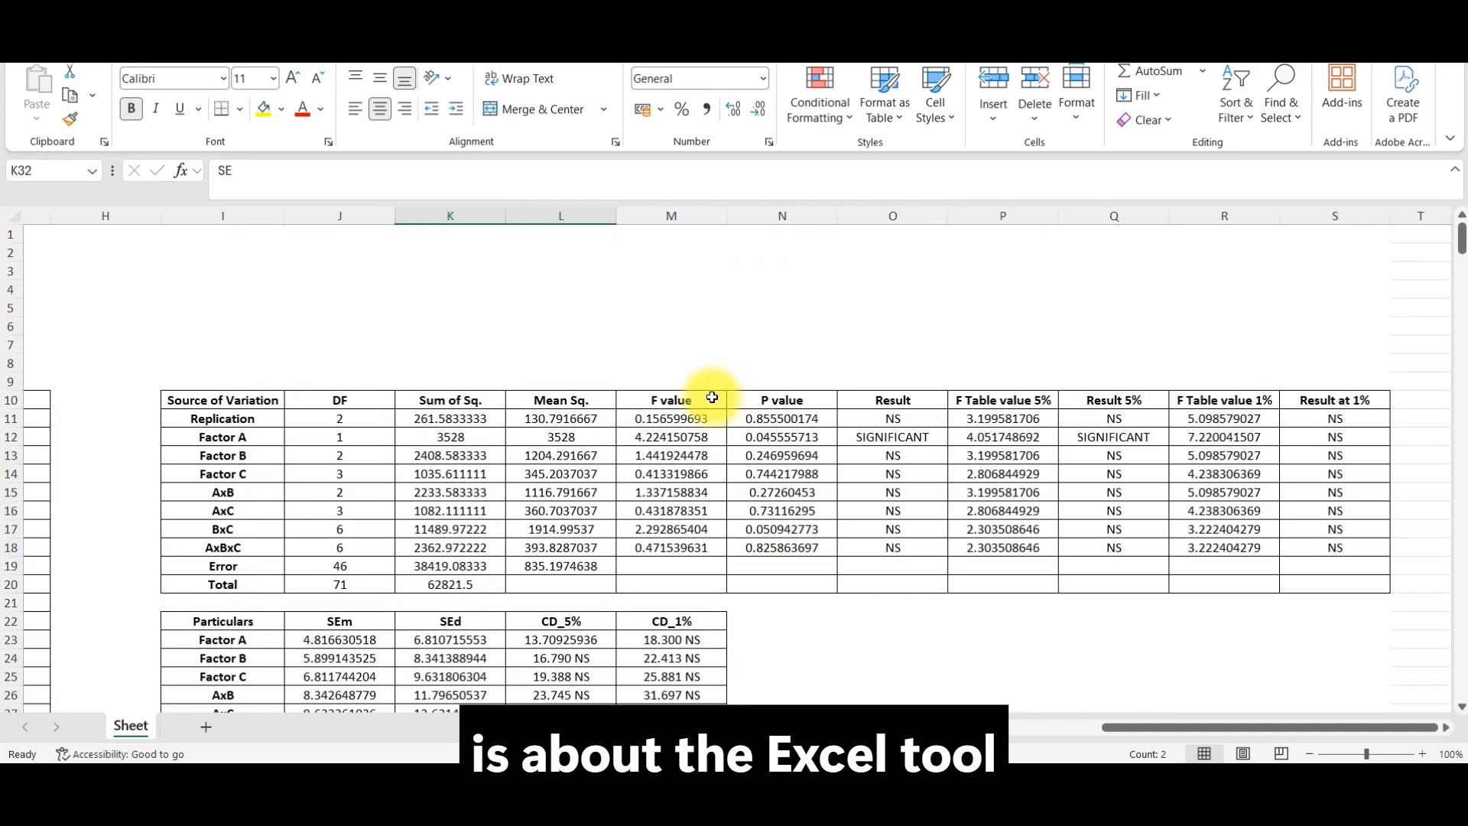
Step: Check the Transformation setting in cell B7 of the tool's parameter block
drag(1131, 727, 950, 727)
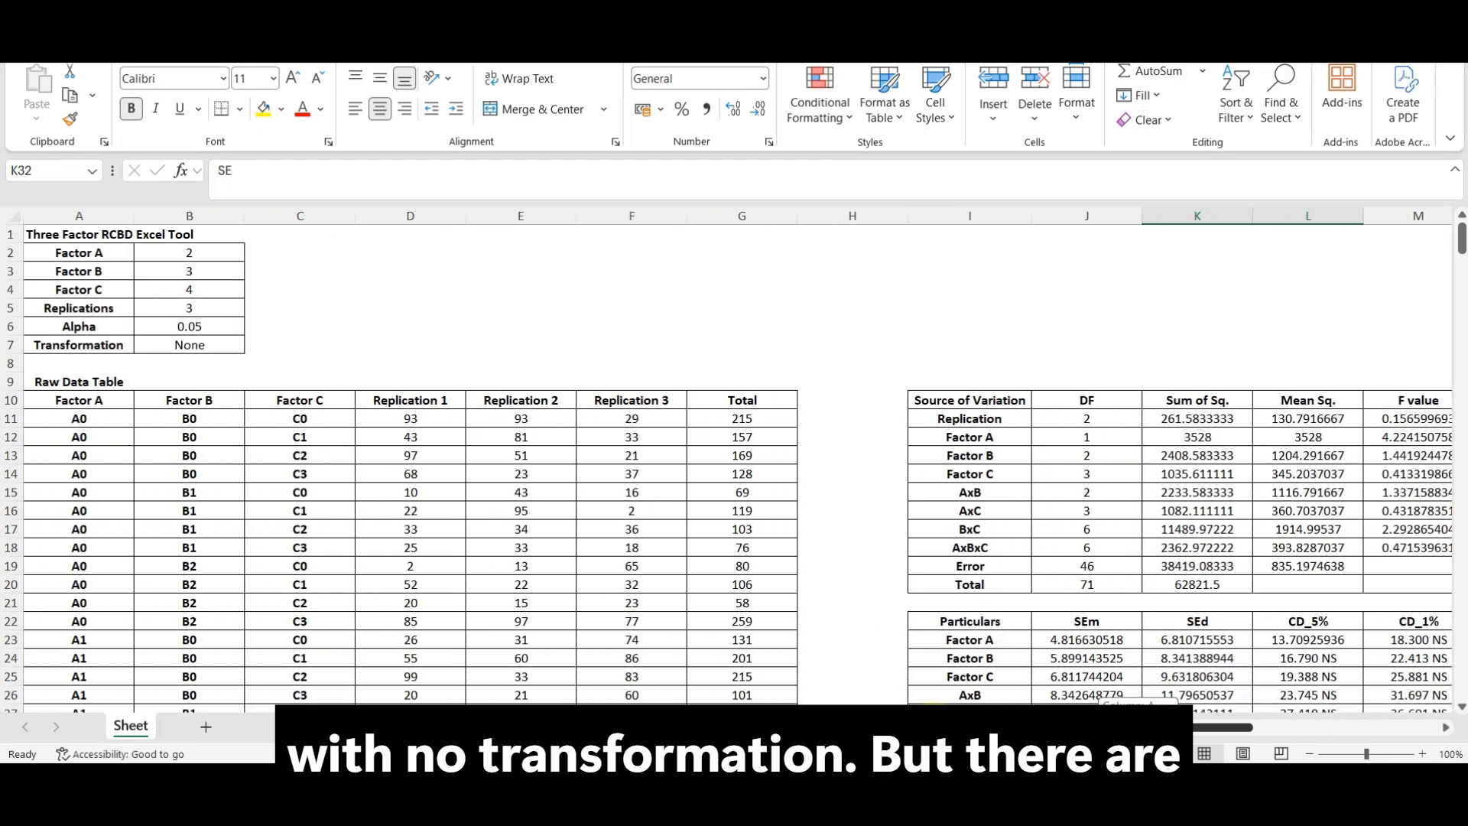
click(188, 345)
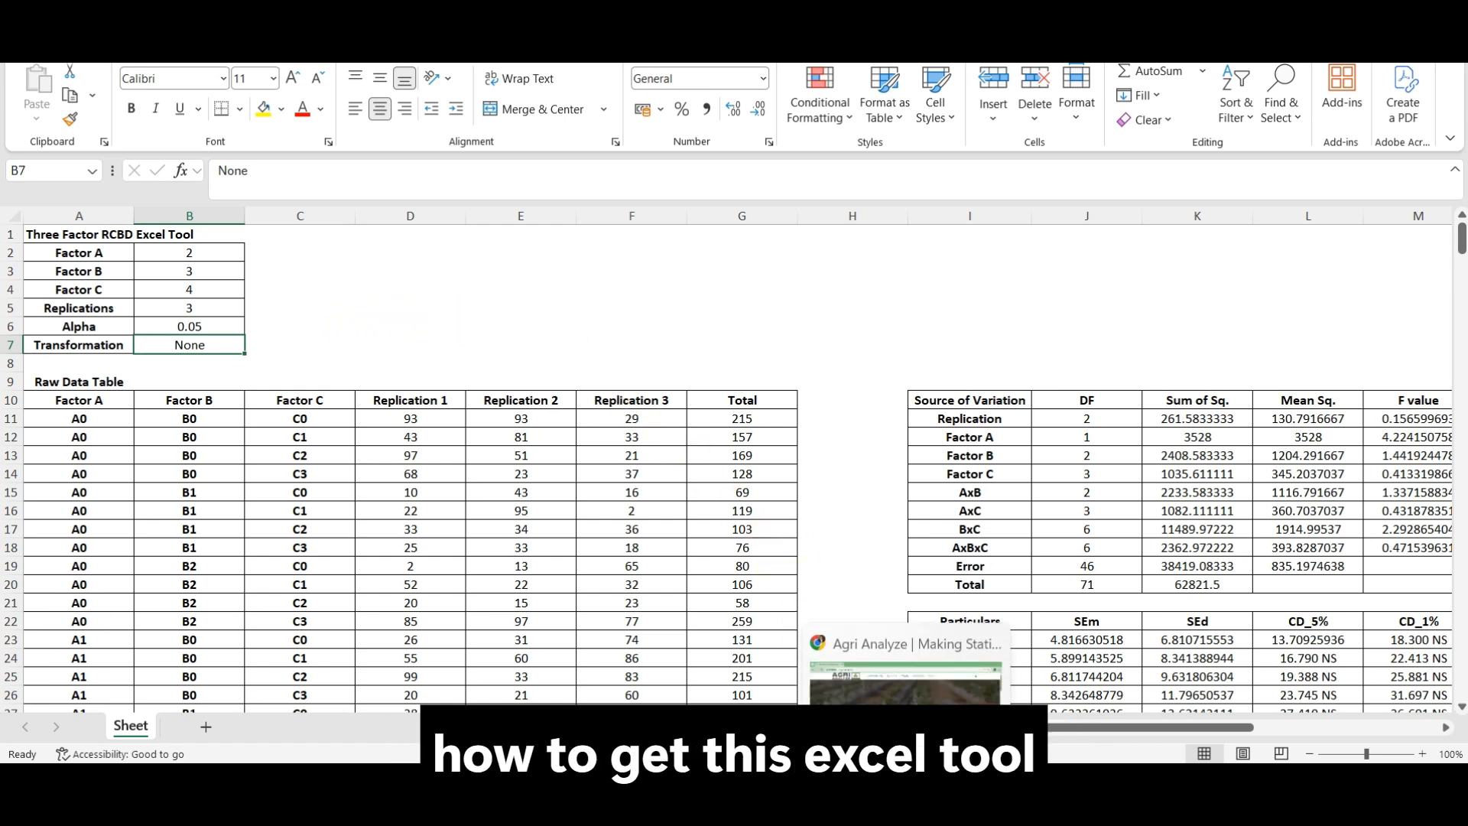
Step: Switch to the Agri Analyze website and open the Three Factor RCBD Excel tool from the Design of Experiments RCBD tools
click(902, 779)
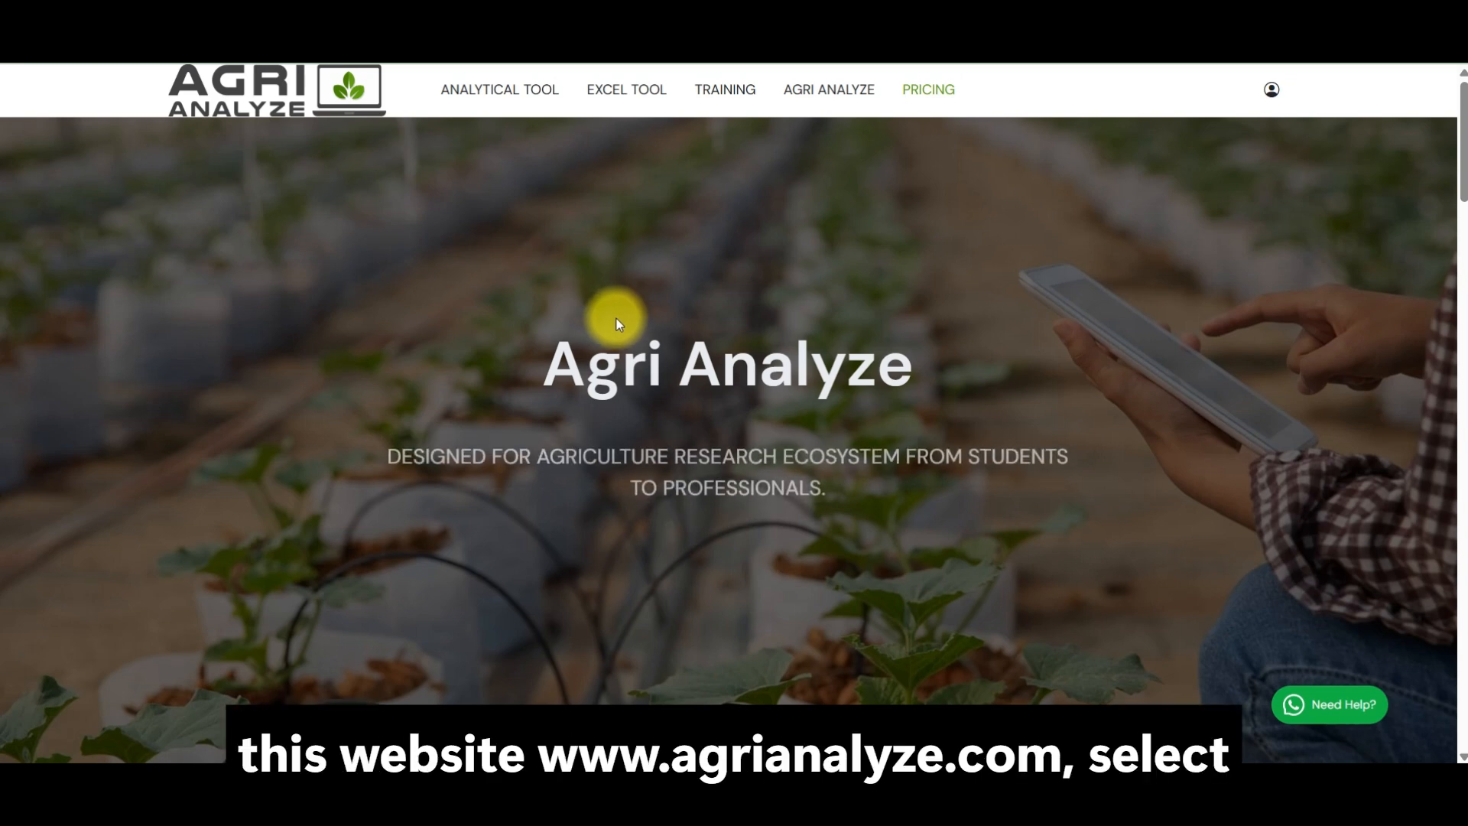
mouse_move(623, 98)
mouse_move(619, 139)
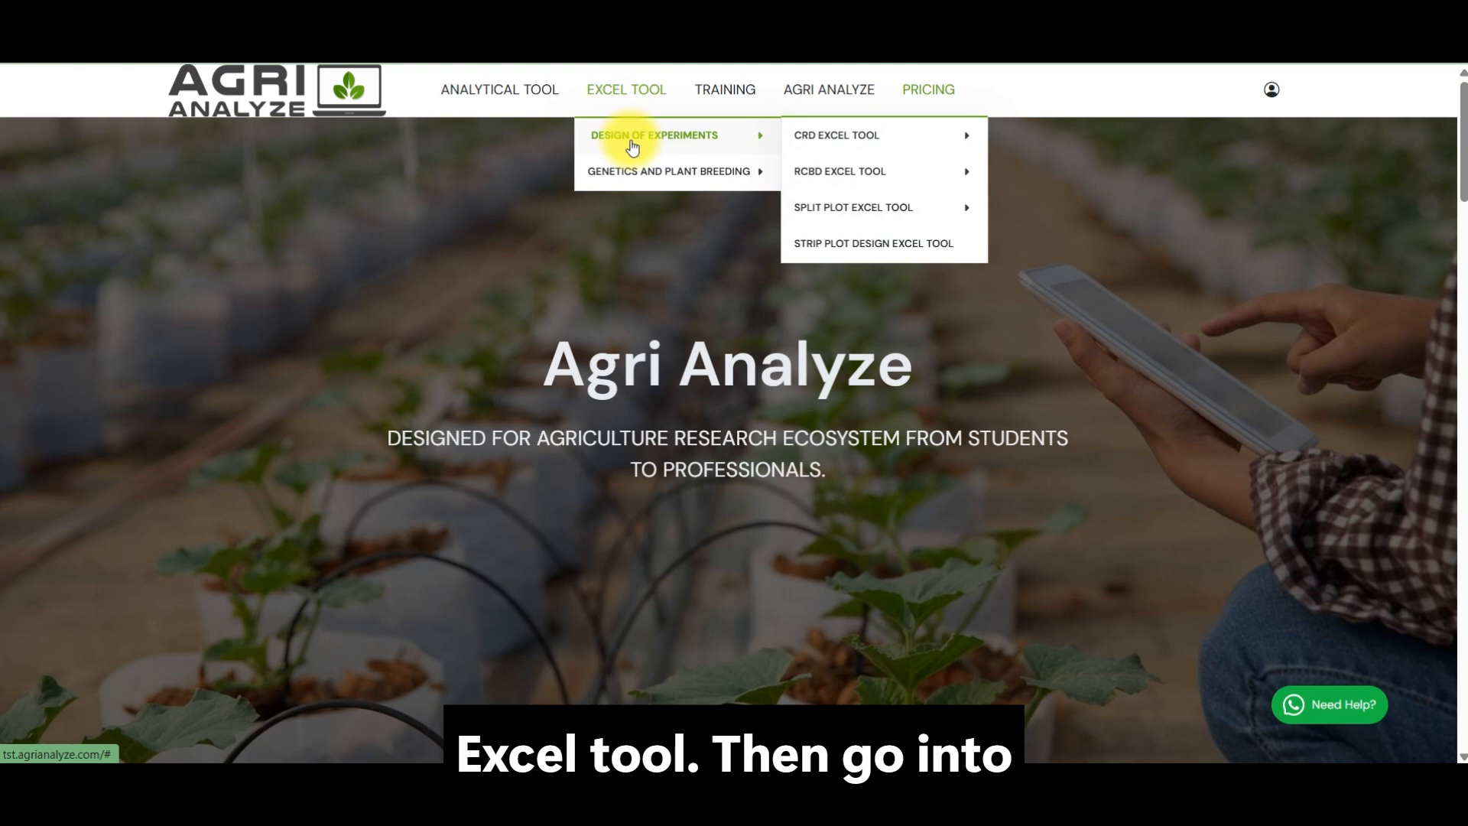
mouse_move(837, 180)
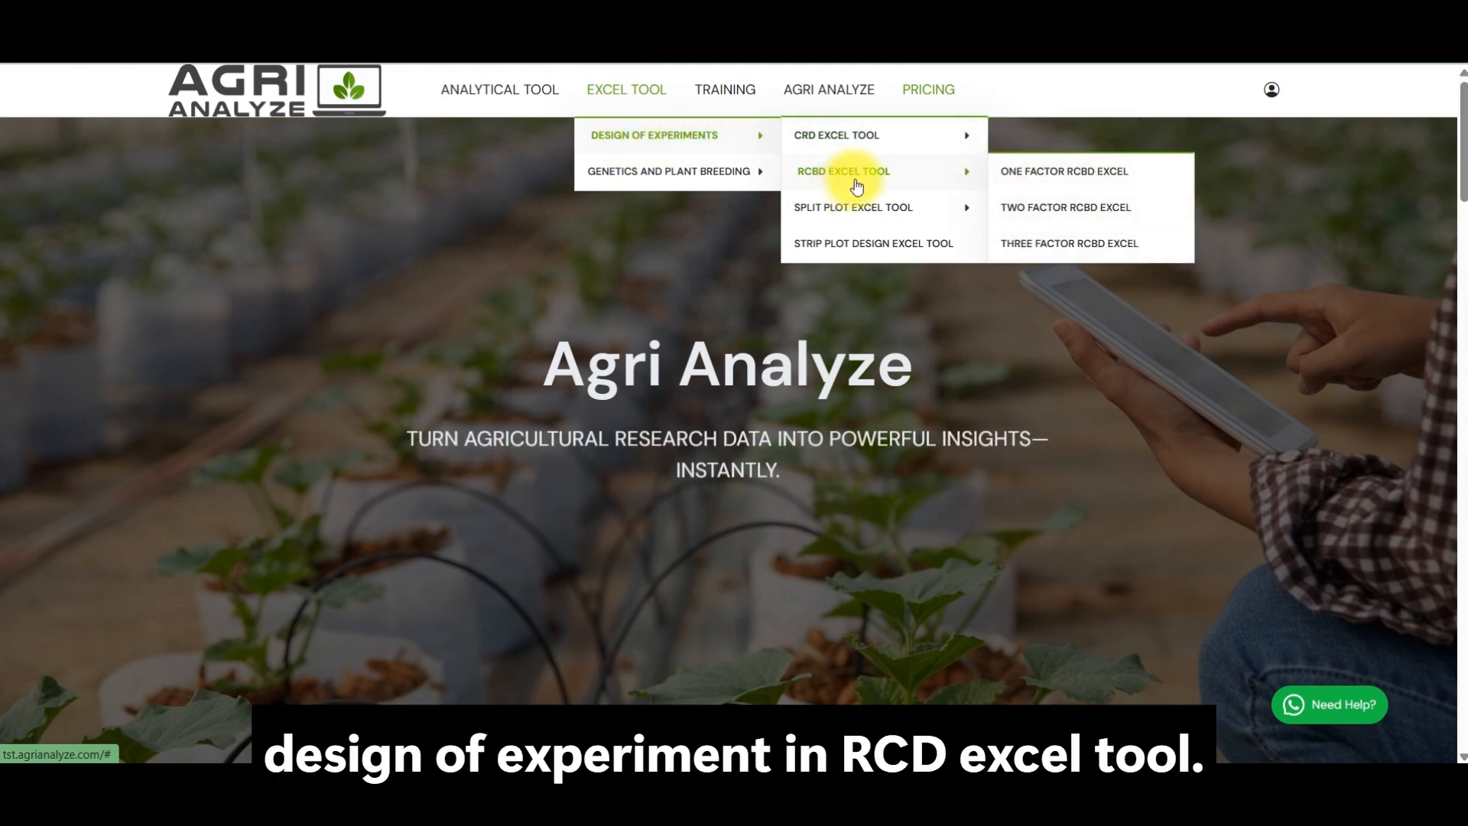
click(1031, 253)
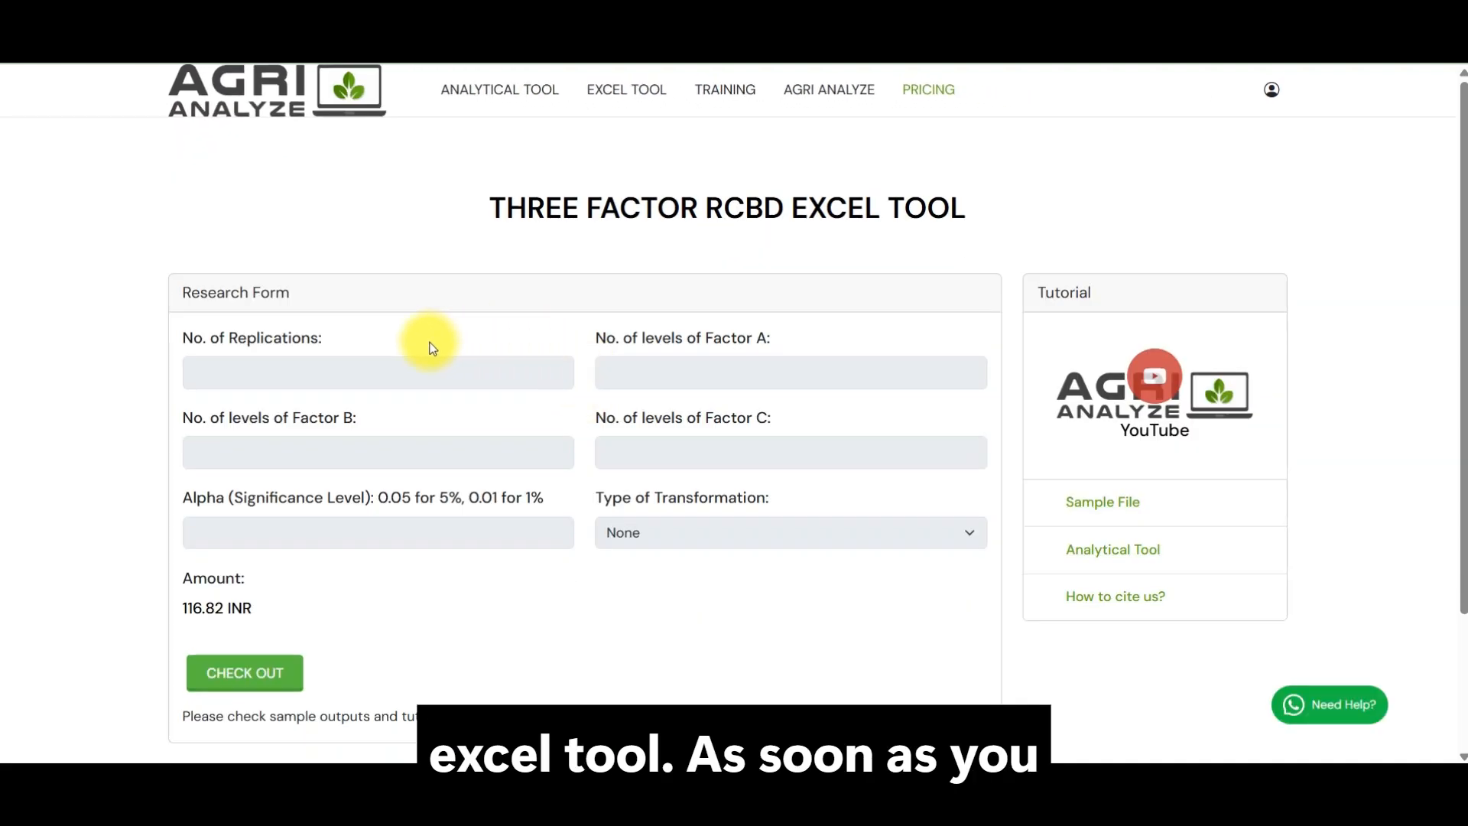
Step: Fill in the research form with 3 replications, 2 levels of Factor A, 3 of Factor B and 4 of Factor C
click(385, 368)
scroll(390, 344, down, 1)
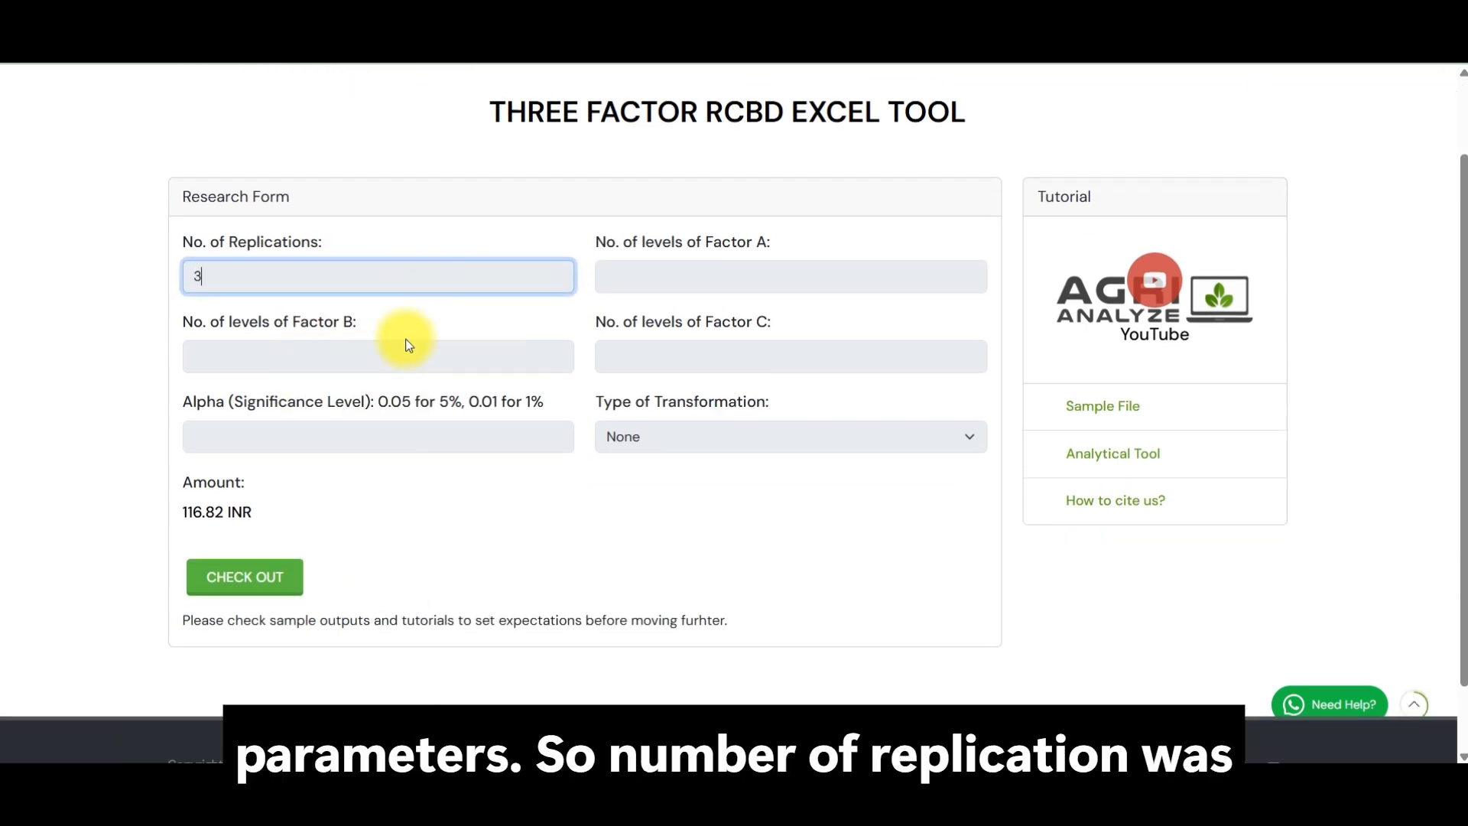
click(667, 283)
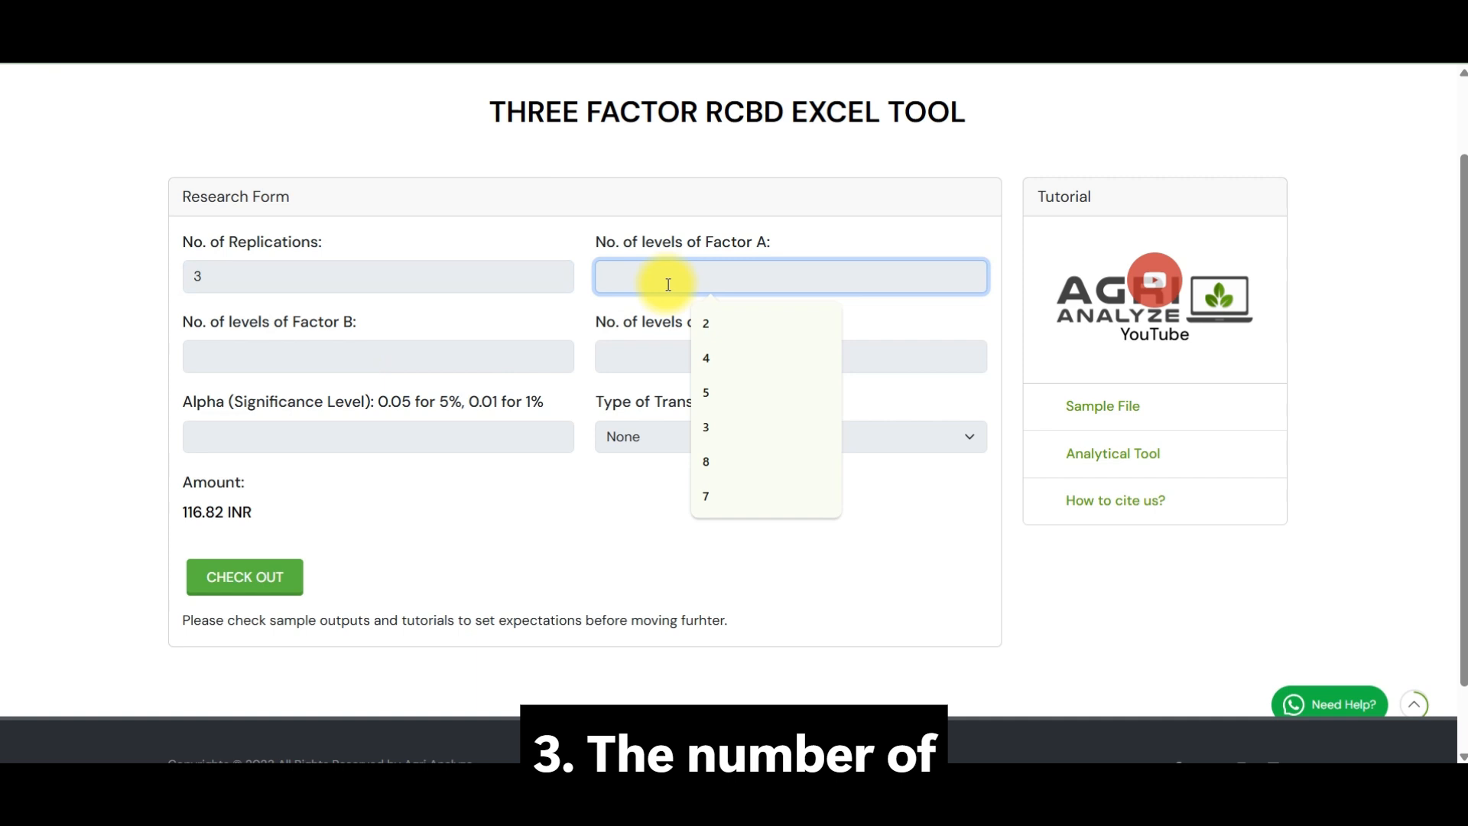
text(2)
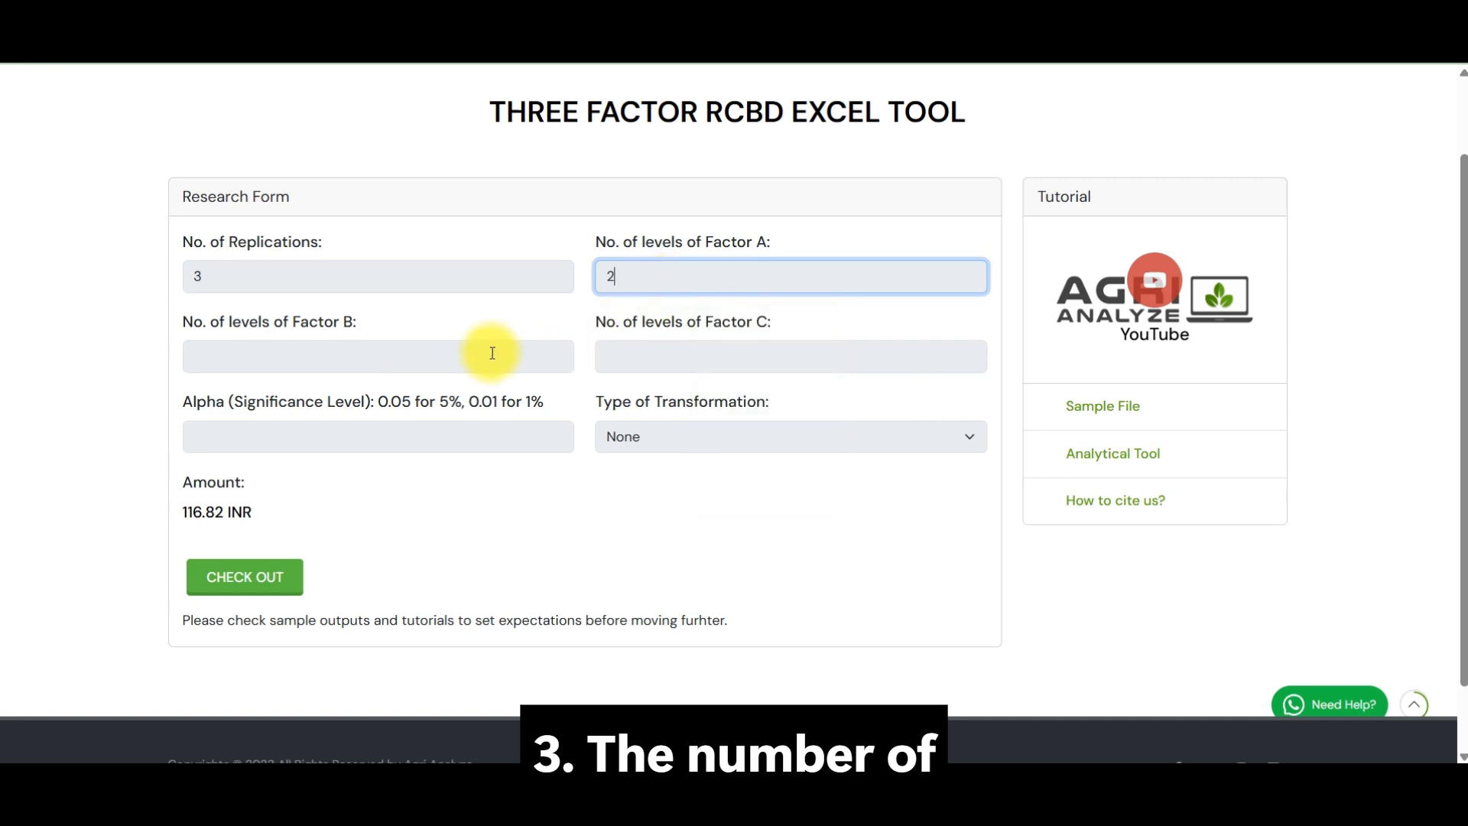
click(374, 363)
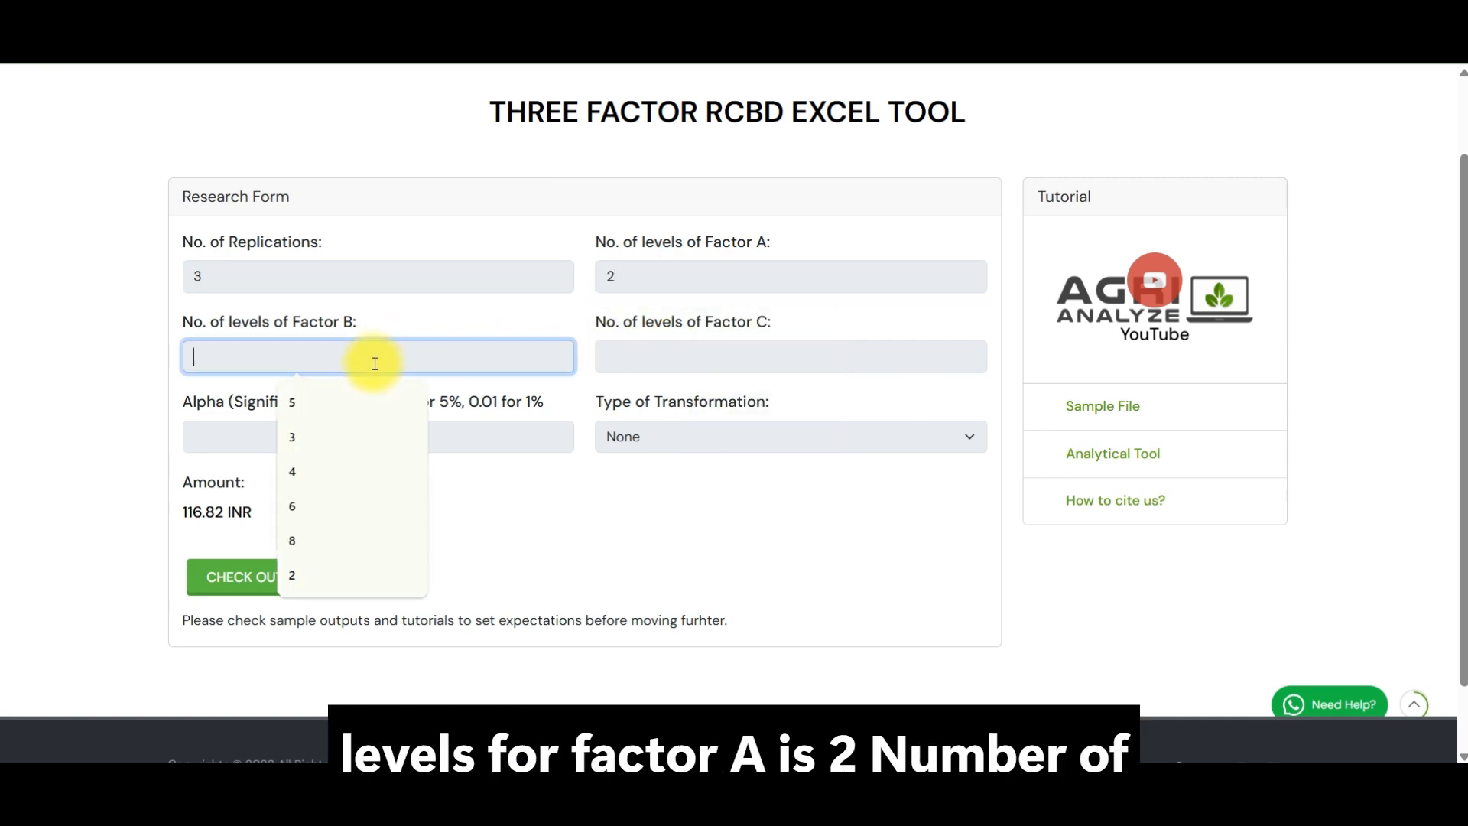
text(3)
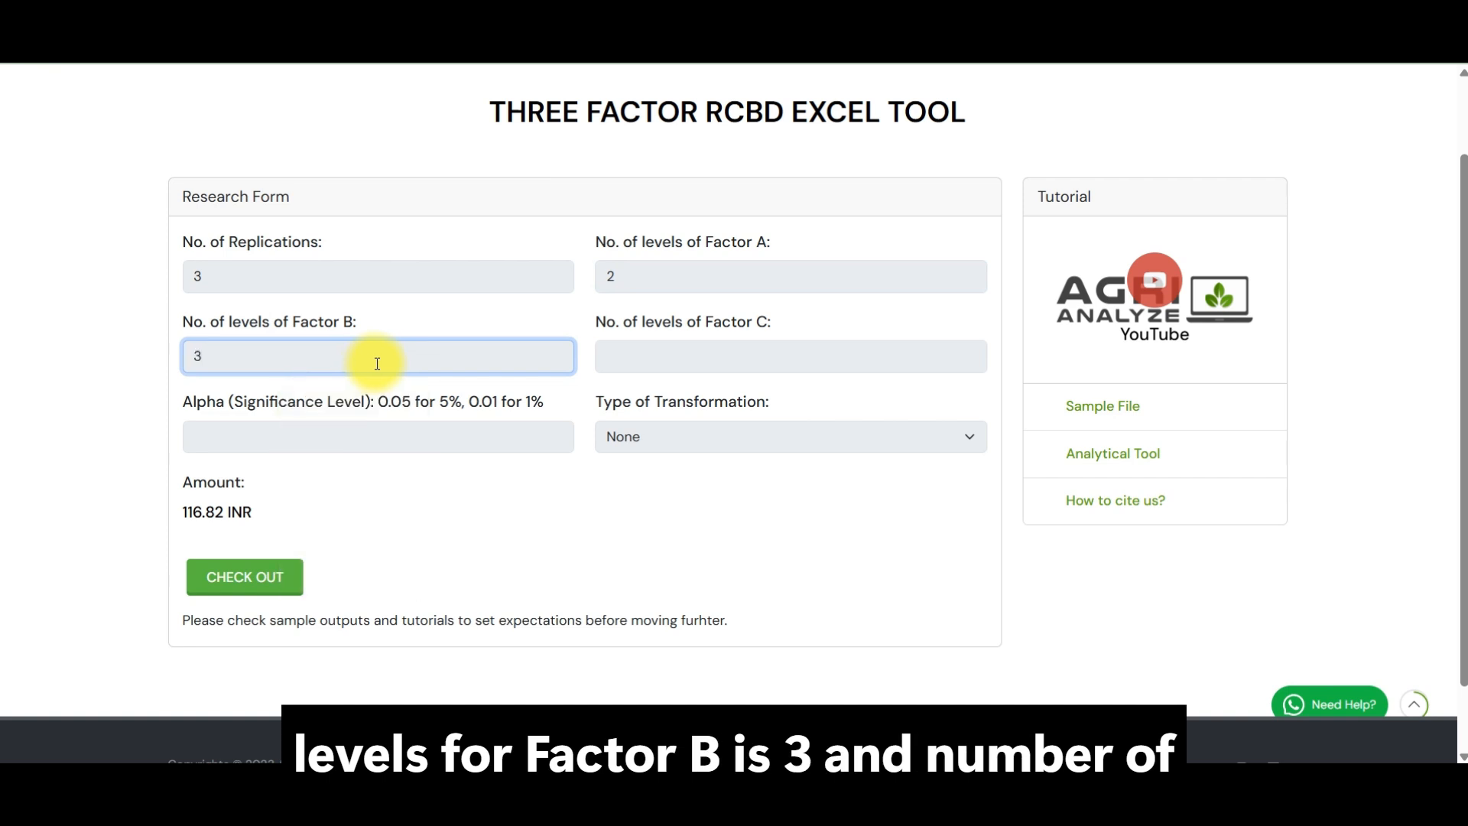
click(633, 366)
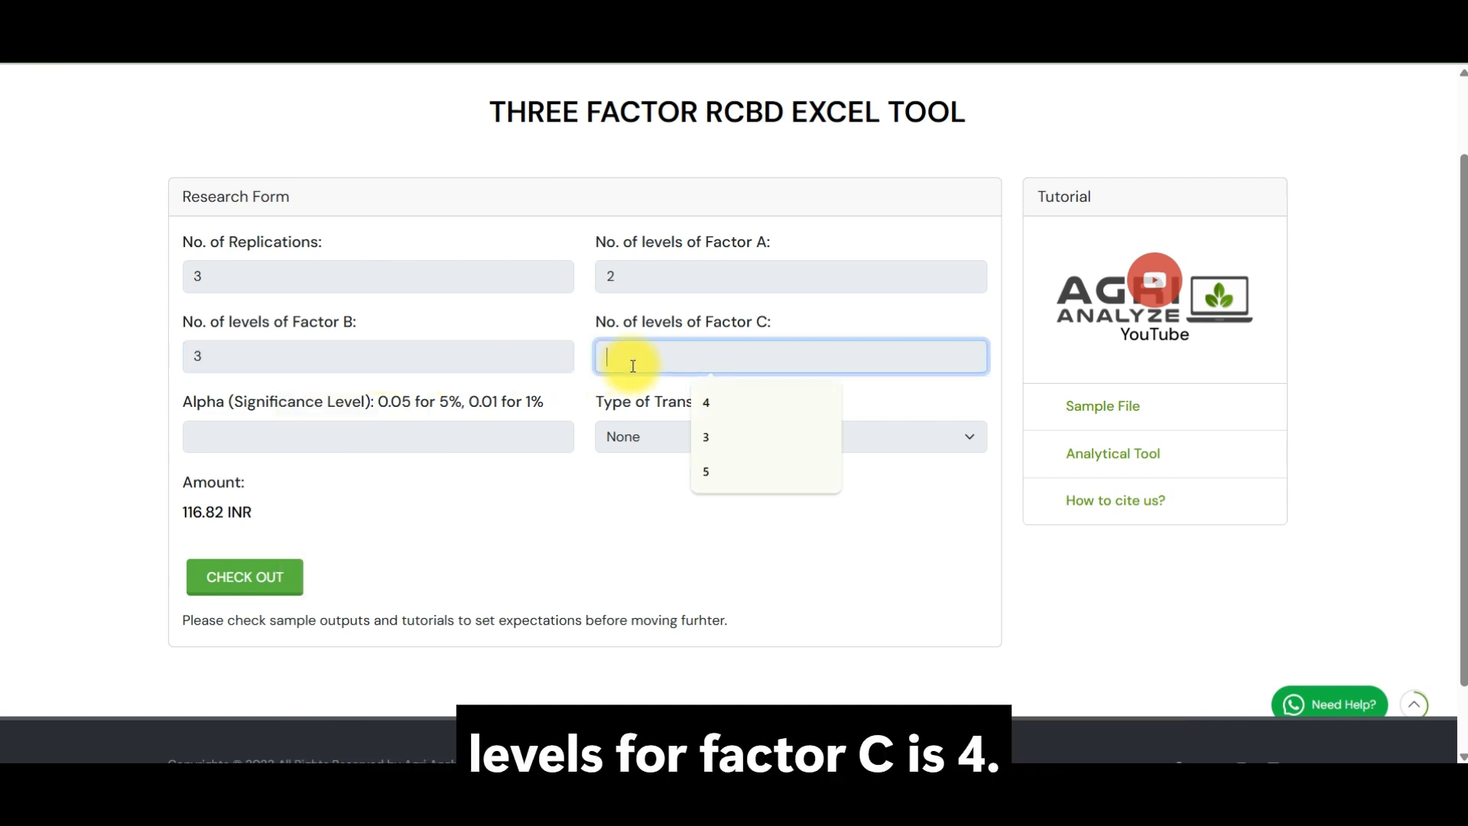
text(4)
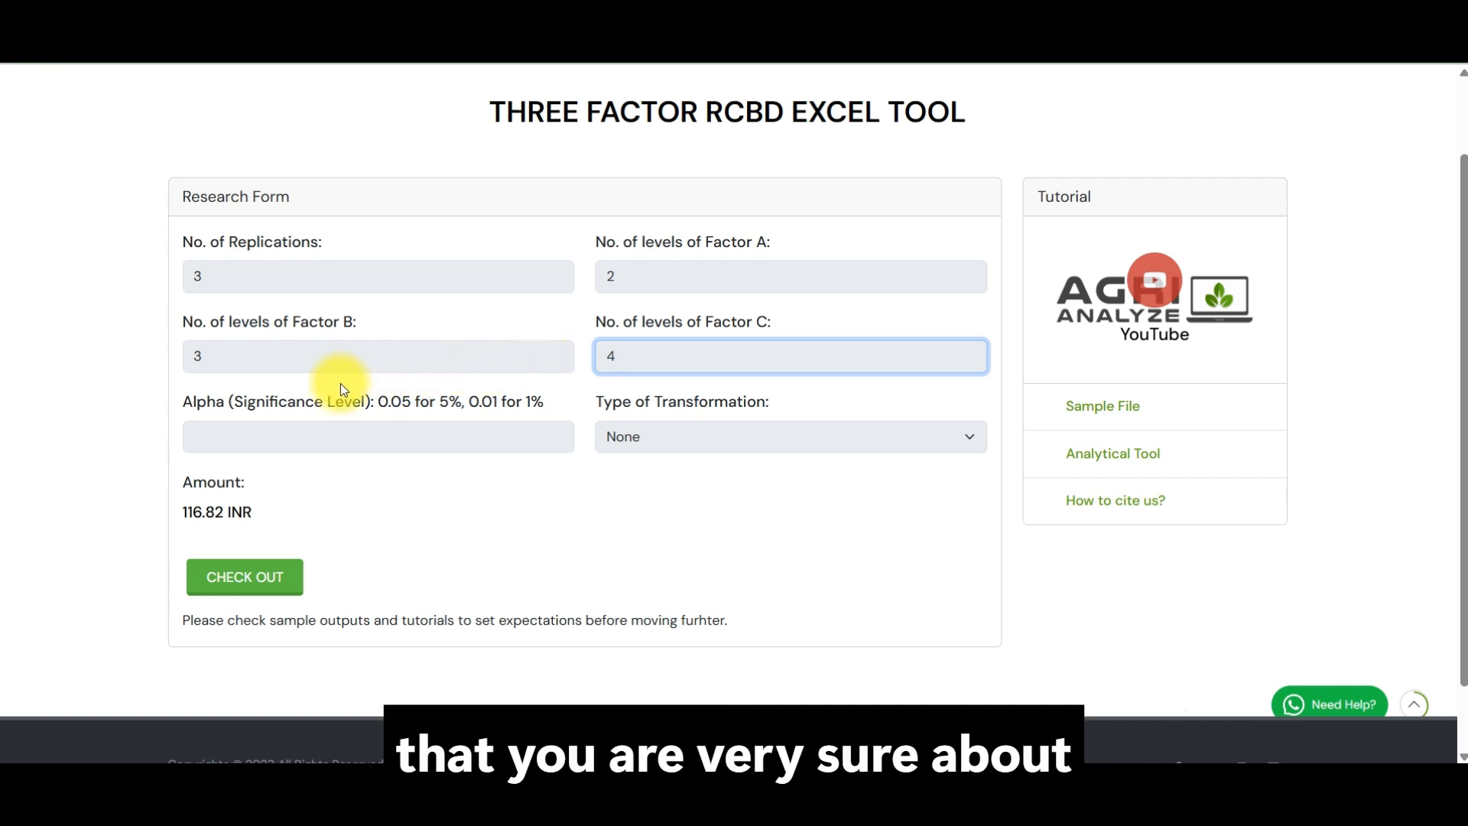
click(140, 379)
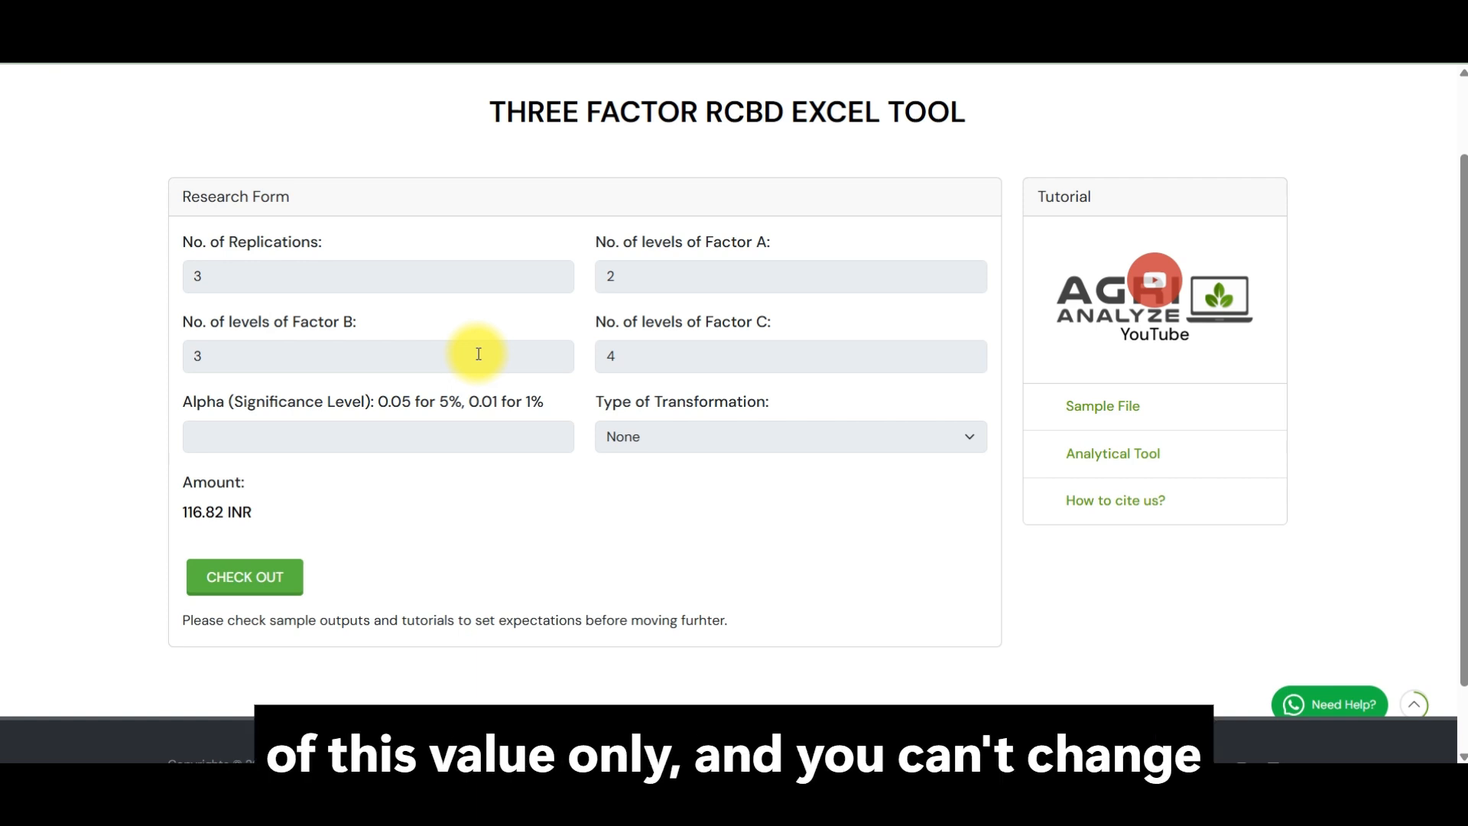
Step: Set the alpha significance level to 0.05 and the type of transformation to None
click(394, 438)
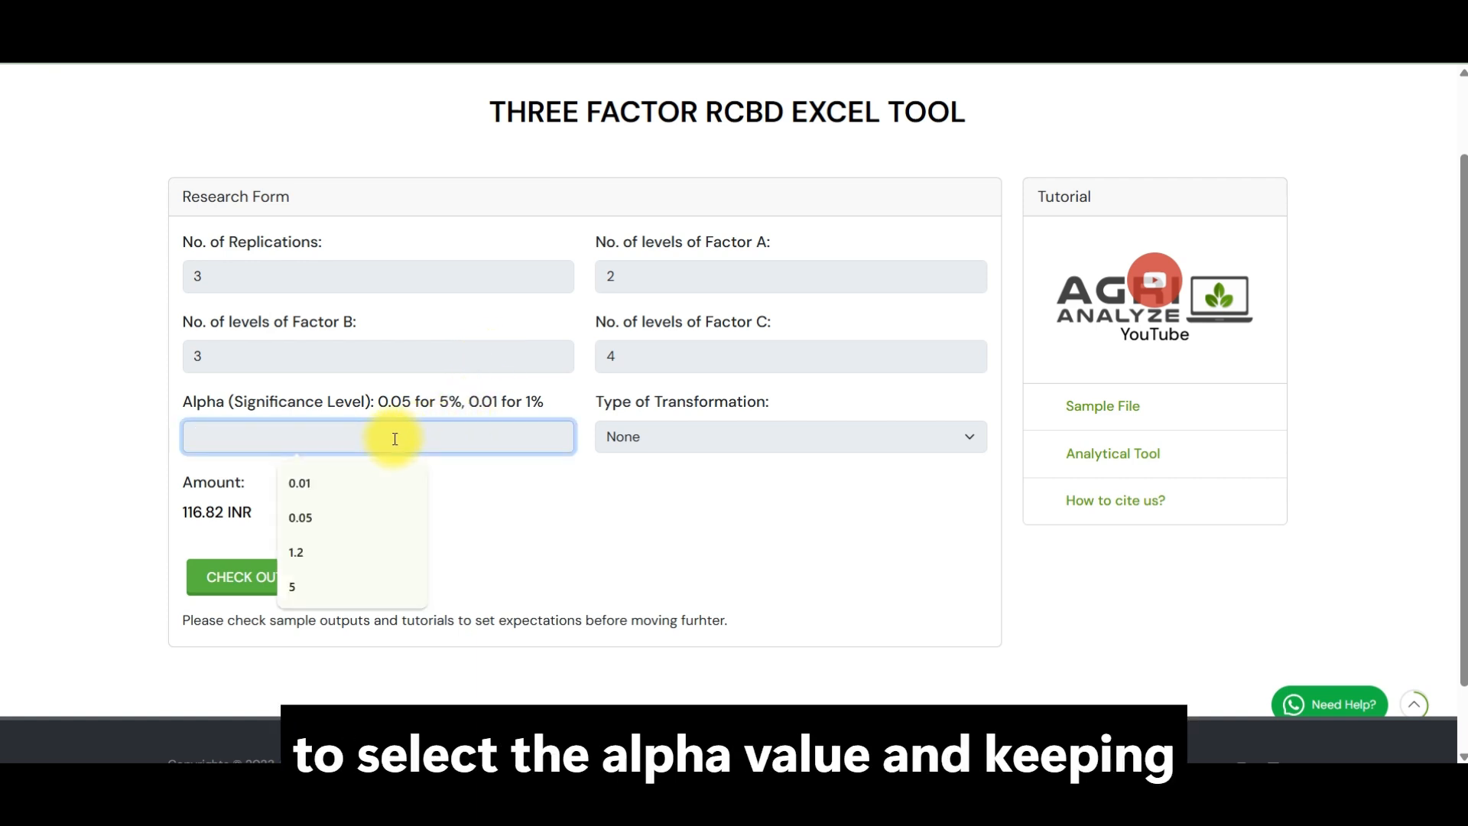
click(344, 514)
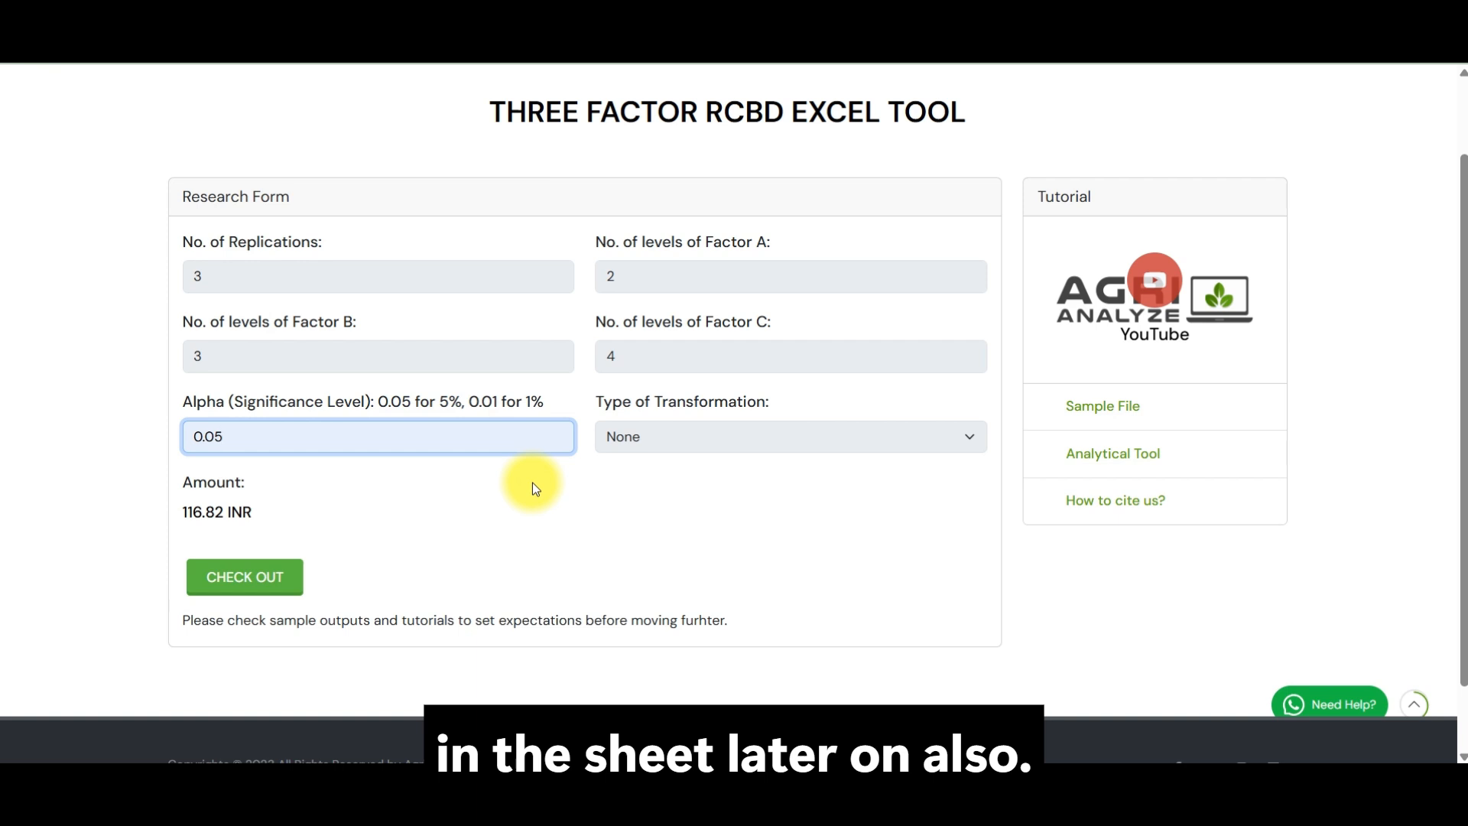
click(633, 438)
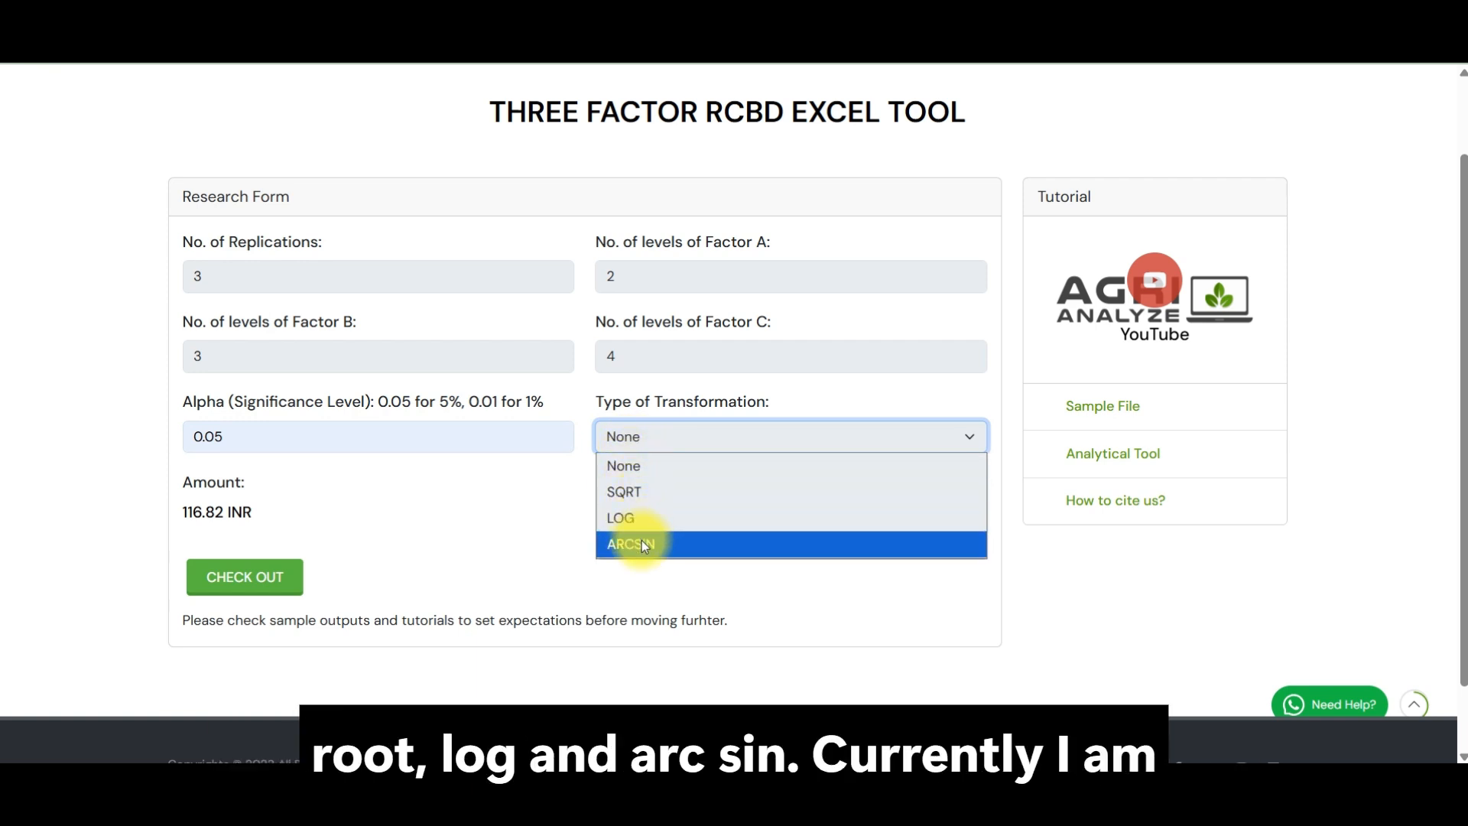
click(624, 468)
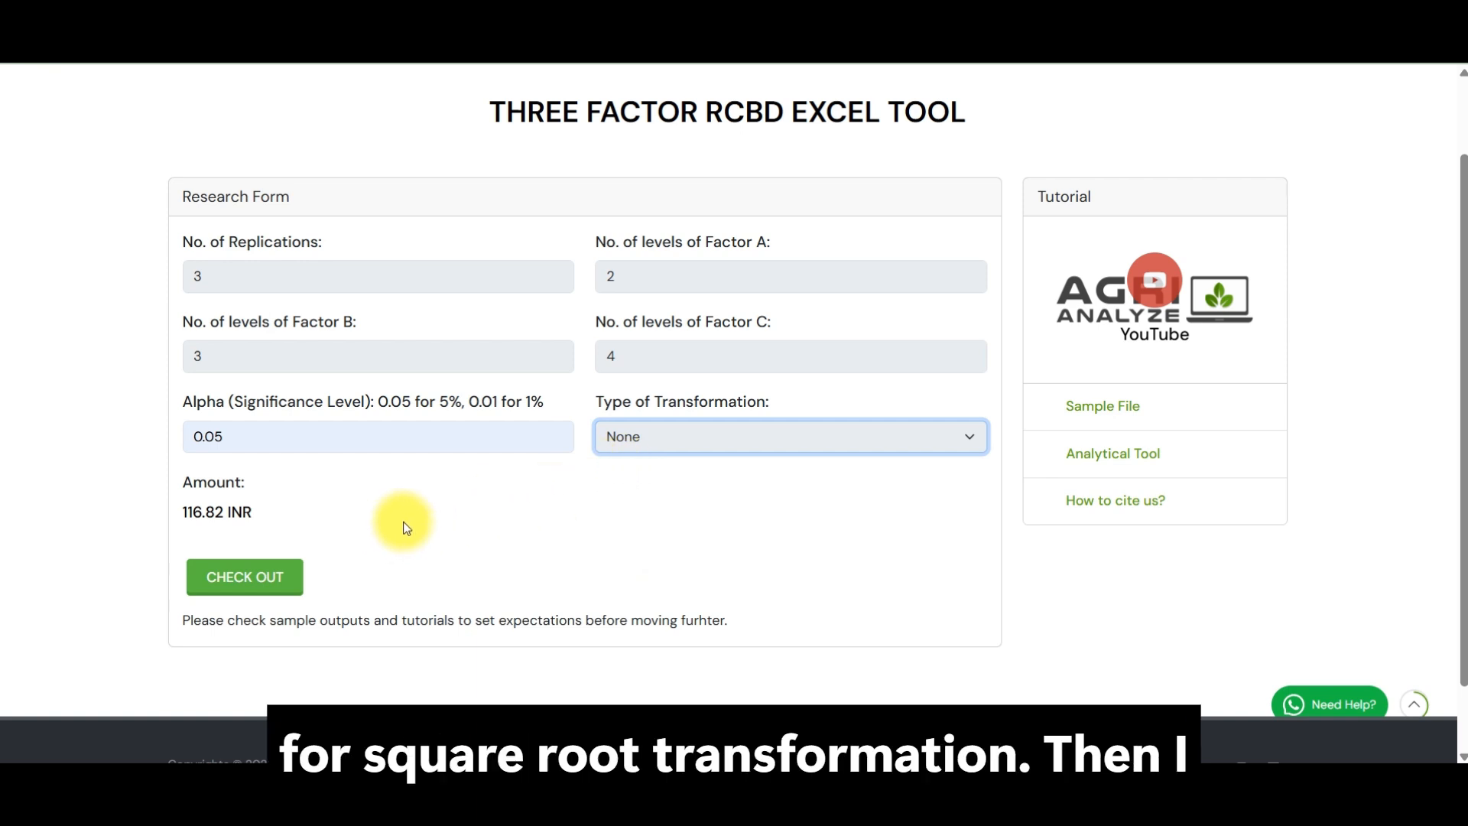
Step: Check out the configured tool and download its Excel workbook, keeping the blocked download
click(263, 582)
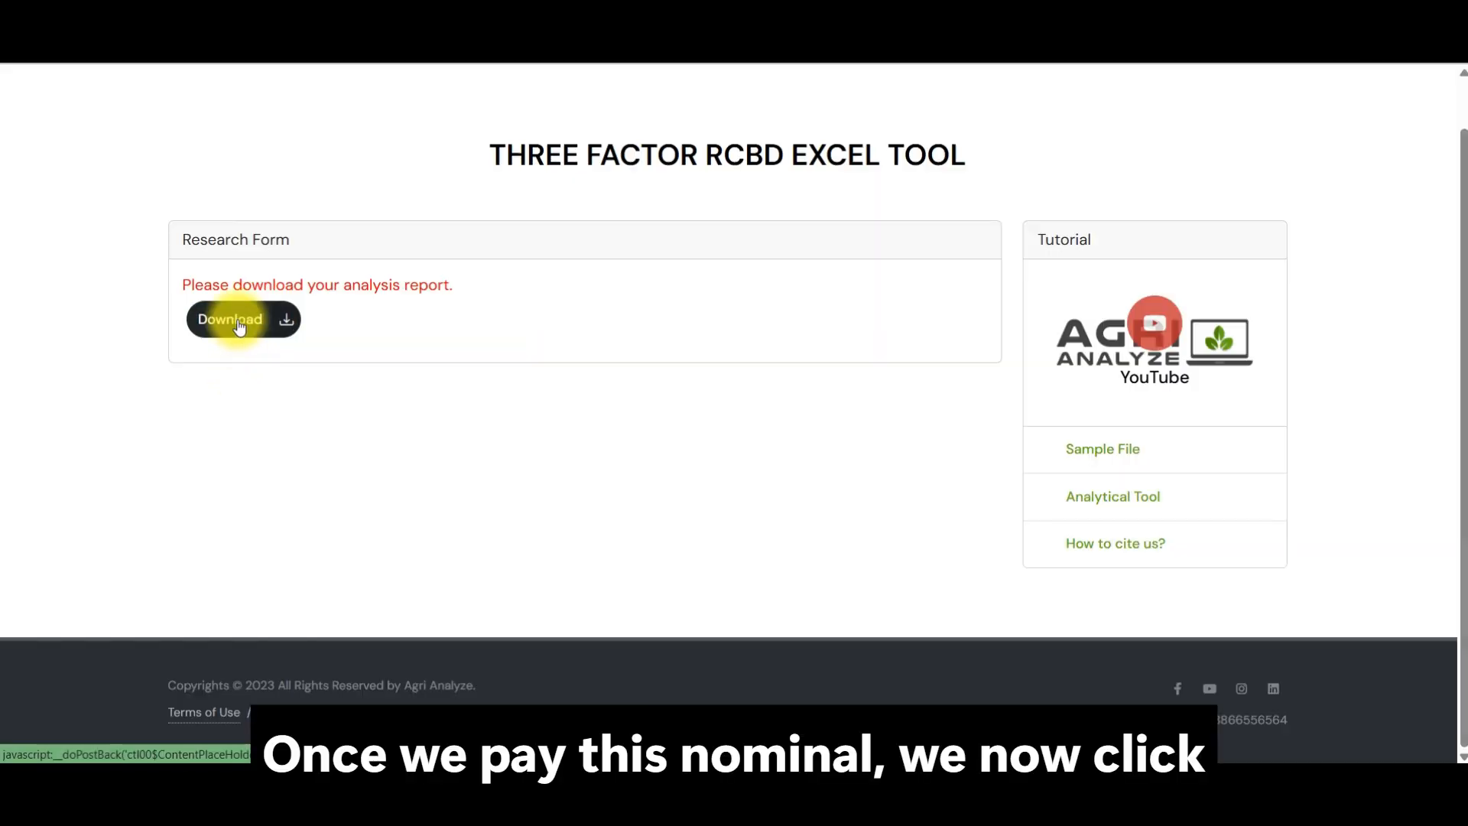
click(238, 325)
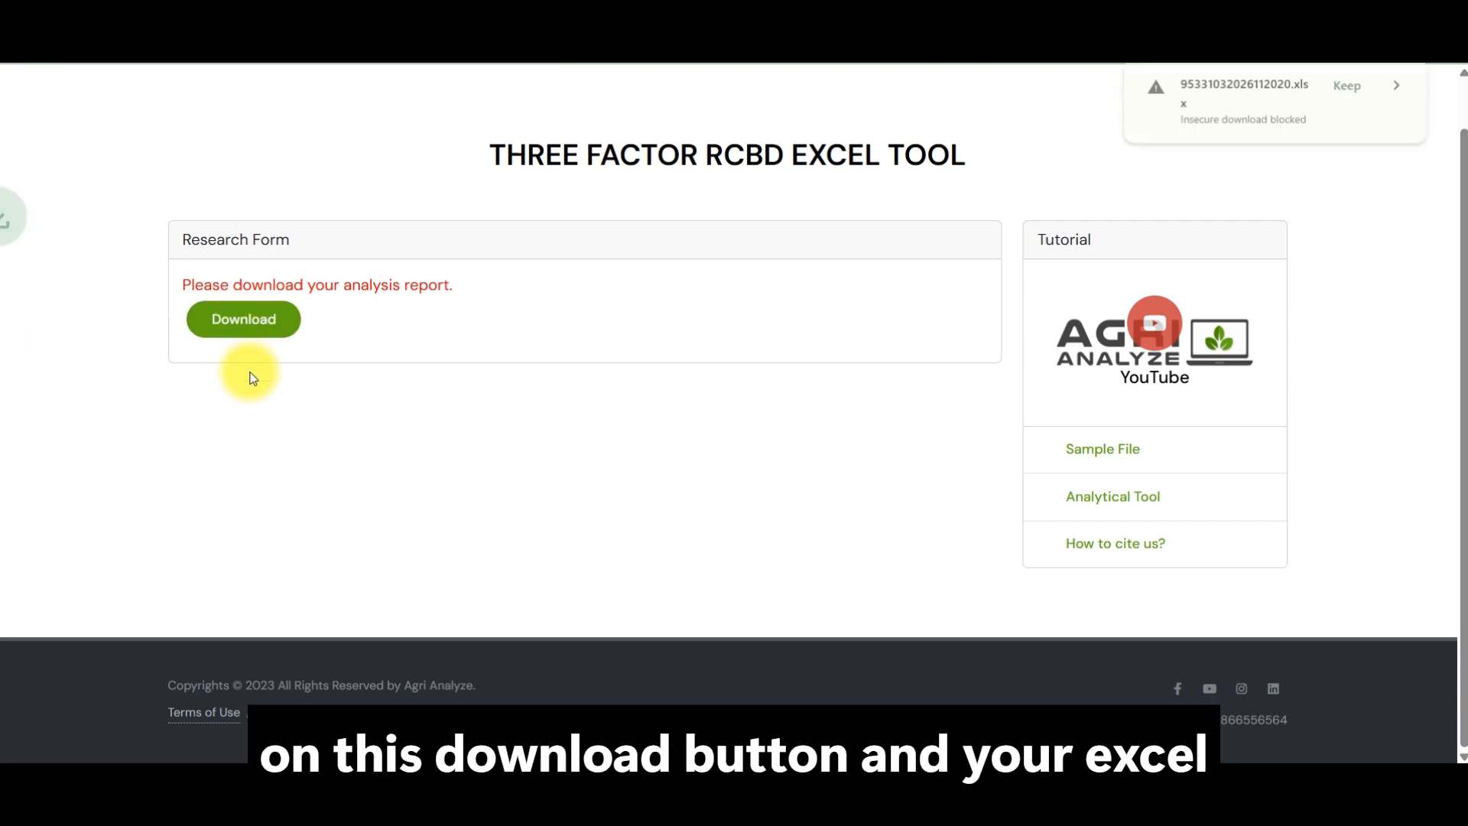
click(1313, 85)
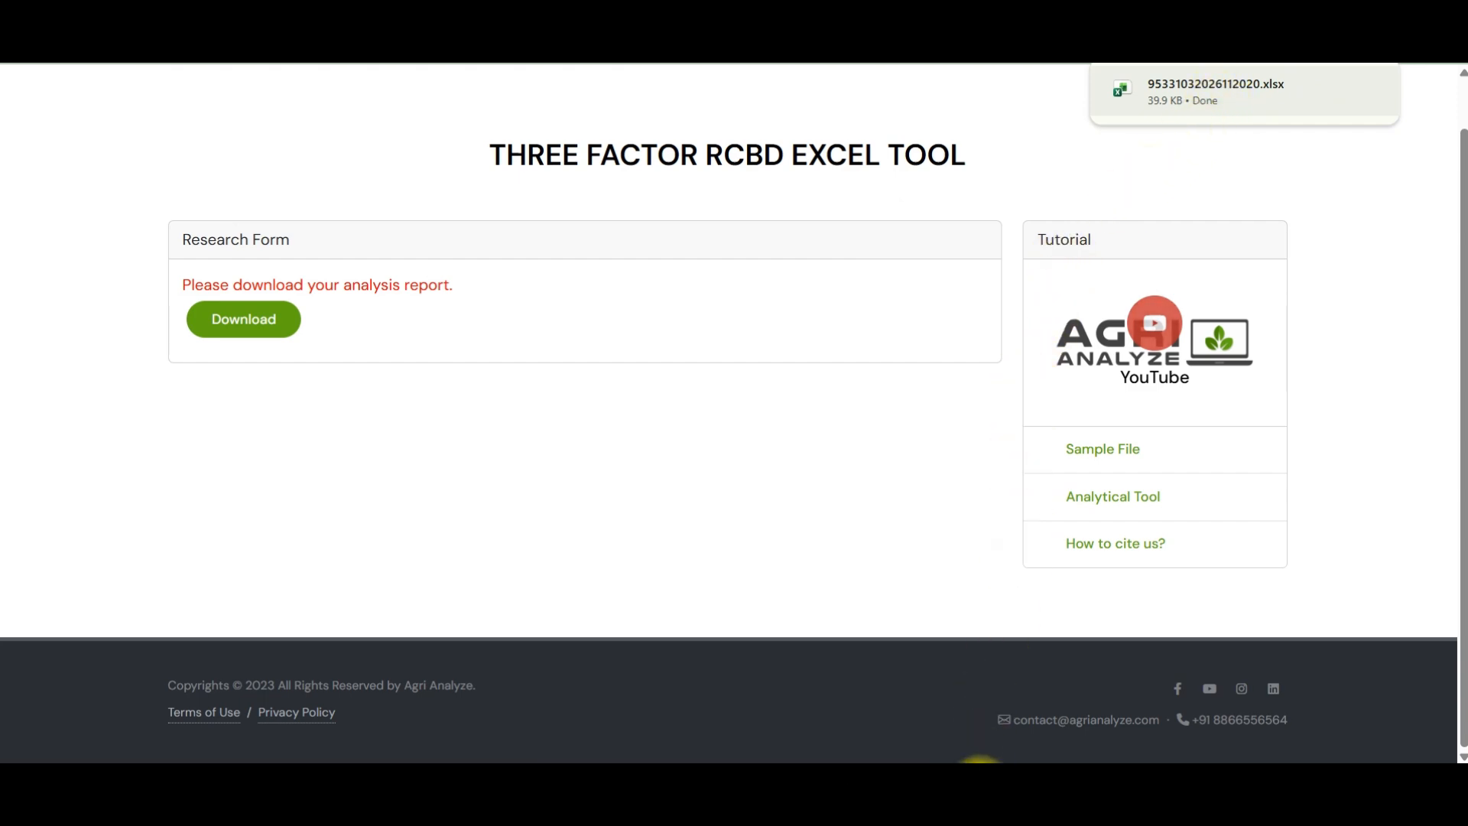
Step: Return to the Agri Analyze home page and open a fresh Three Factor RCBD Excel tool form
click(976, 792)
click(421, 357)
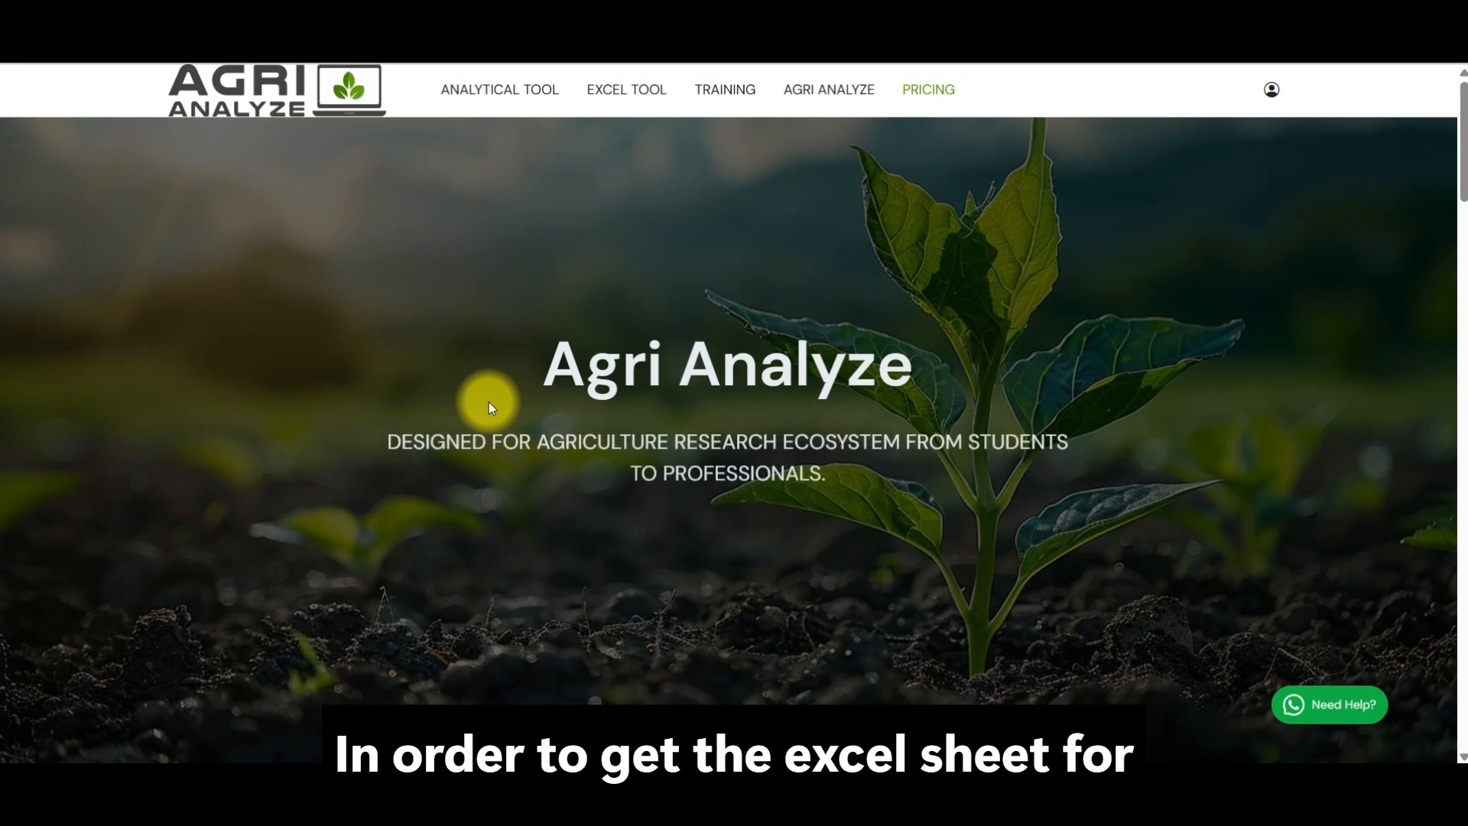
mouse_move(610, 92)
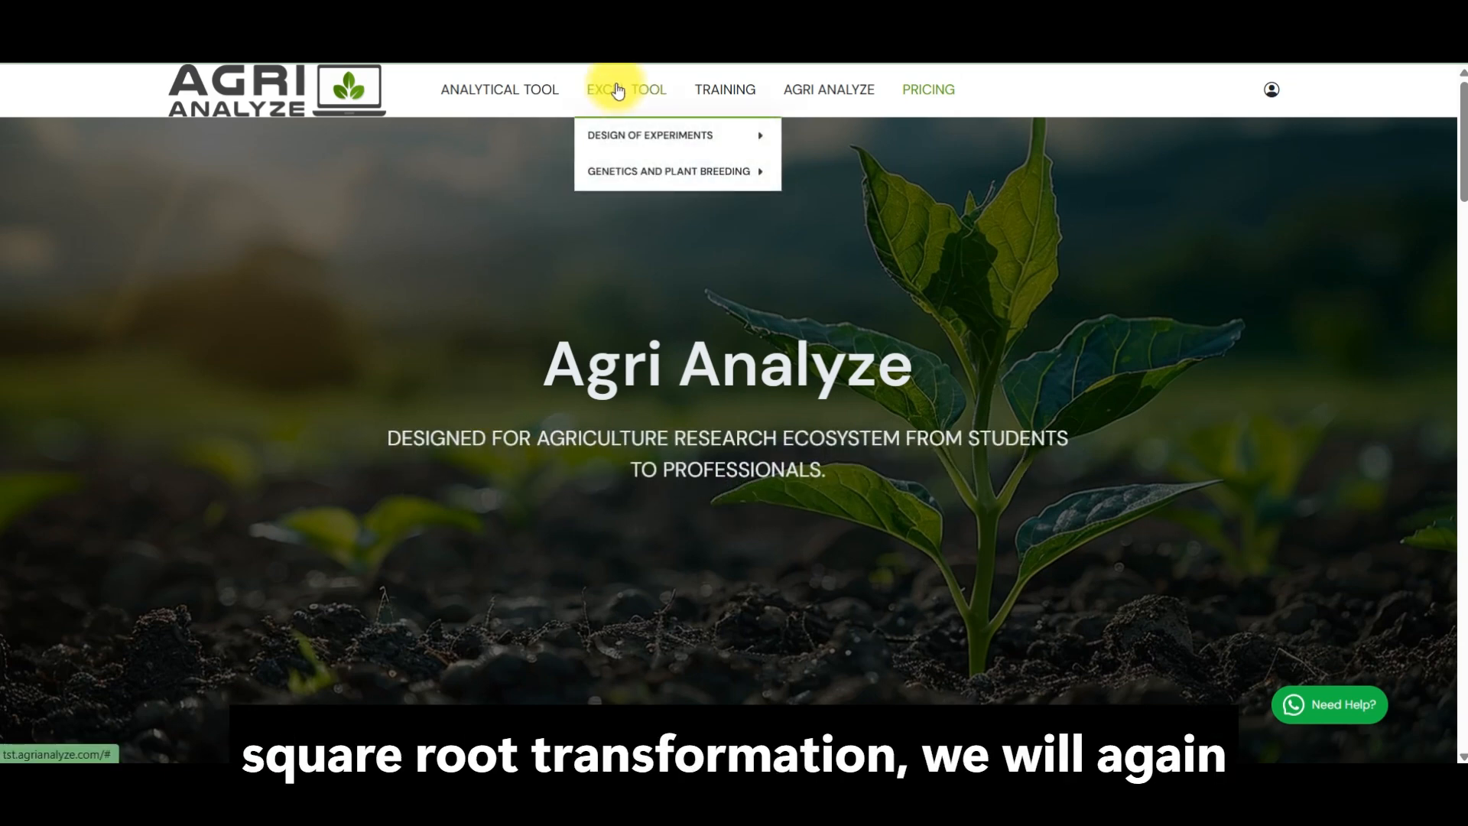
mouse_move(589, 133)
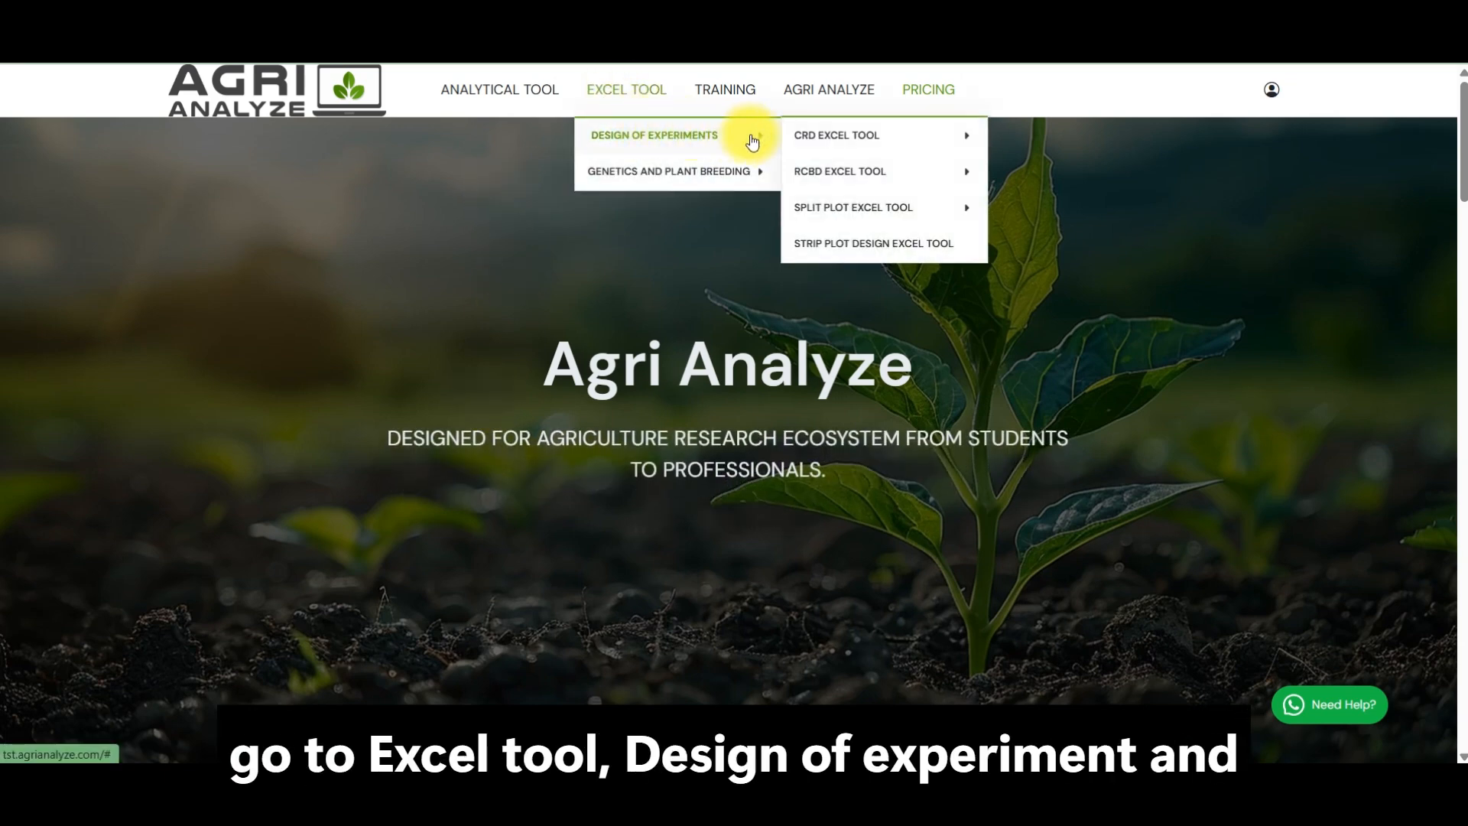
mouse_move(865, 195)
click(1027, 245)
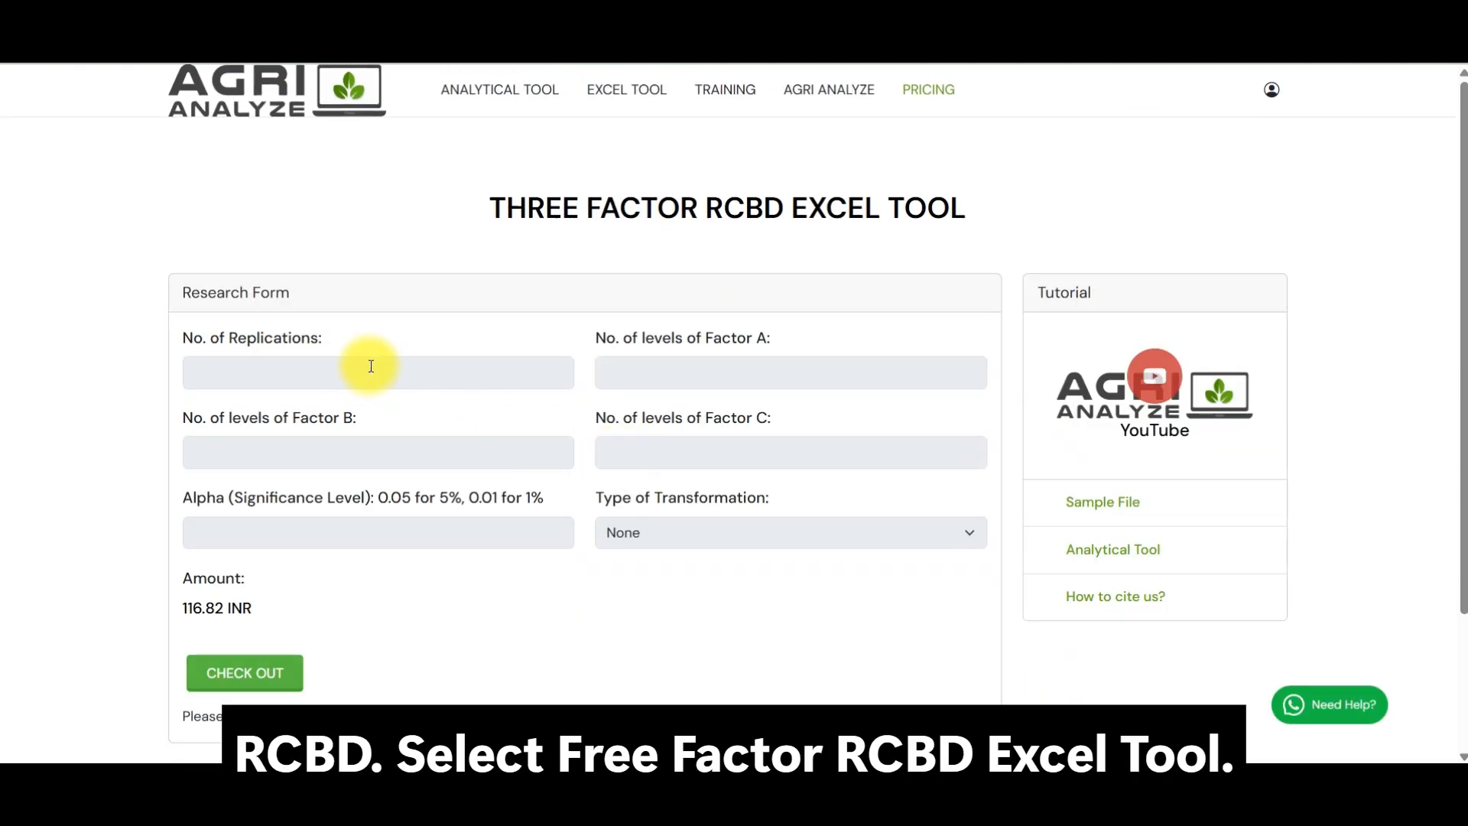
Step: Enter 3 replications and the factor levels in the new form: 2 for Factor A, 3 for Factor B and 4 for Factor C
click(347, 368)
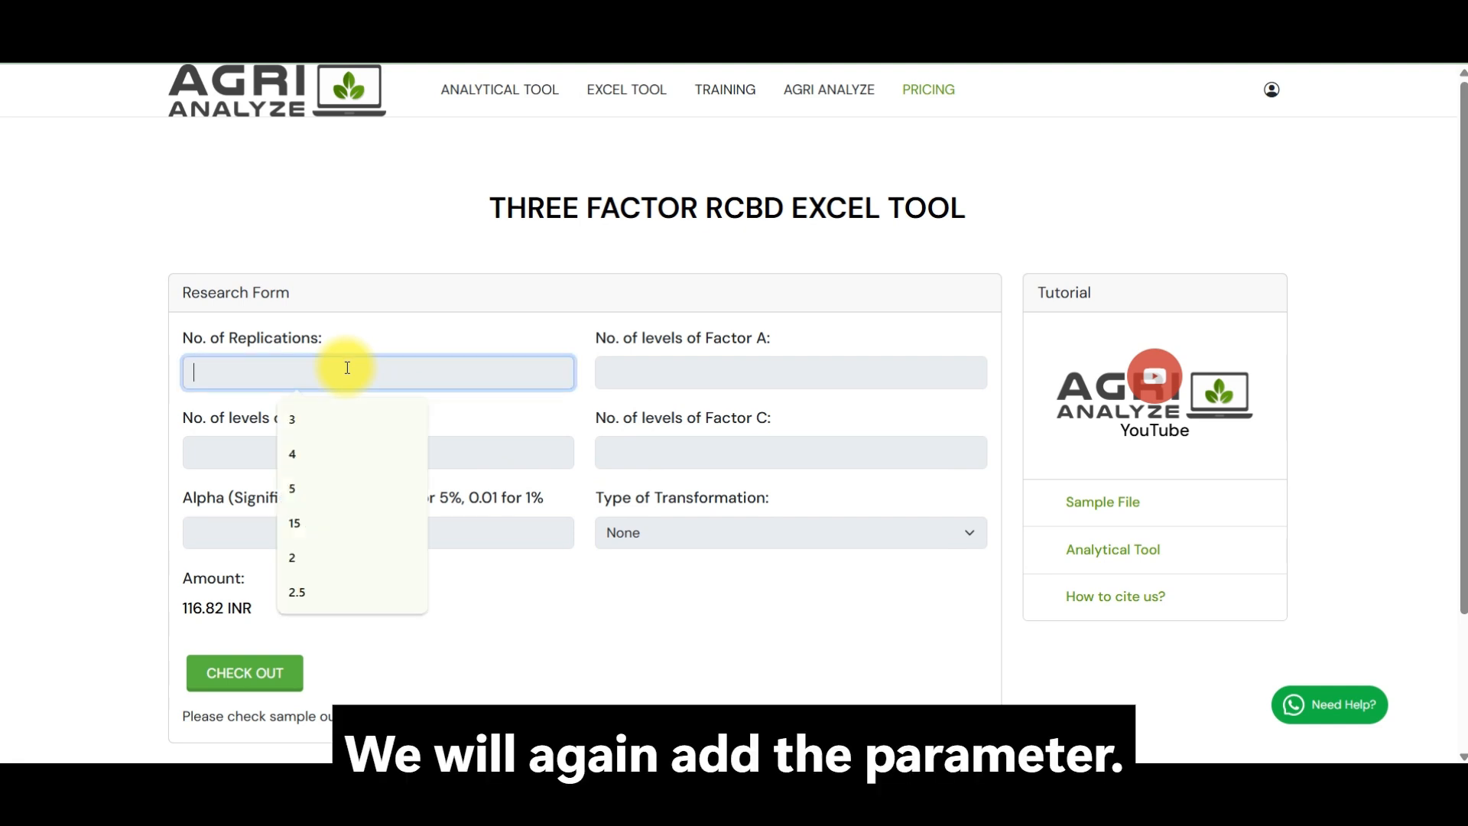
text(3)
click(662, 368)
text(4)
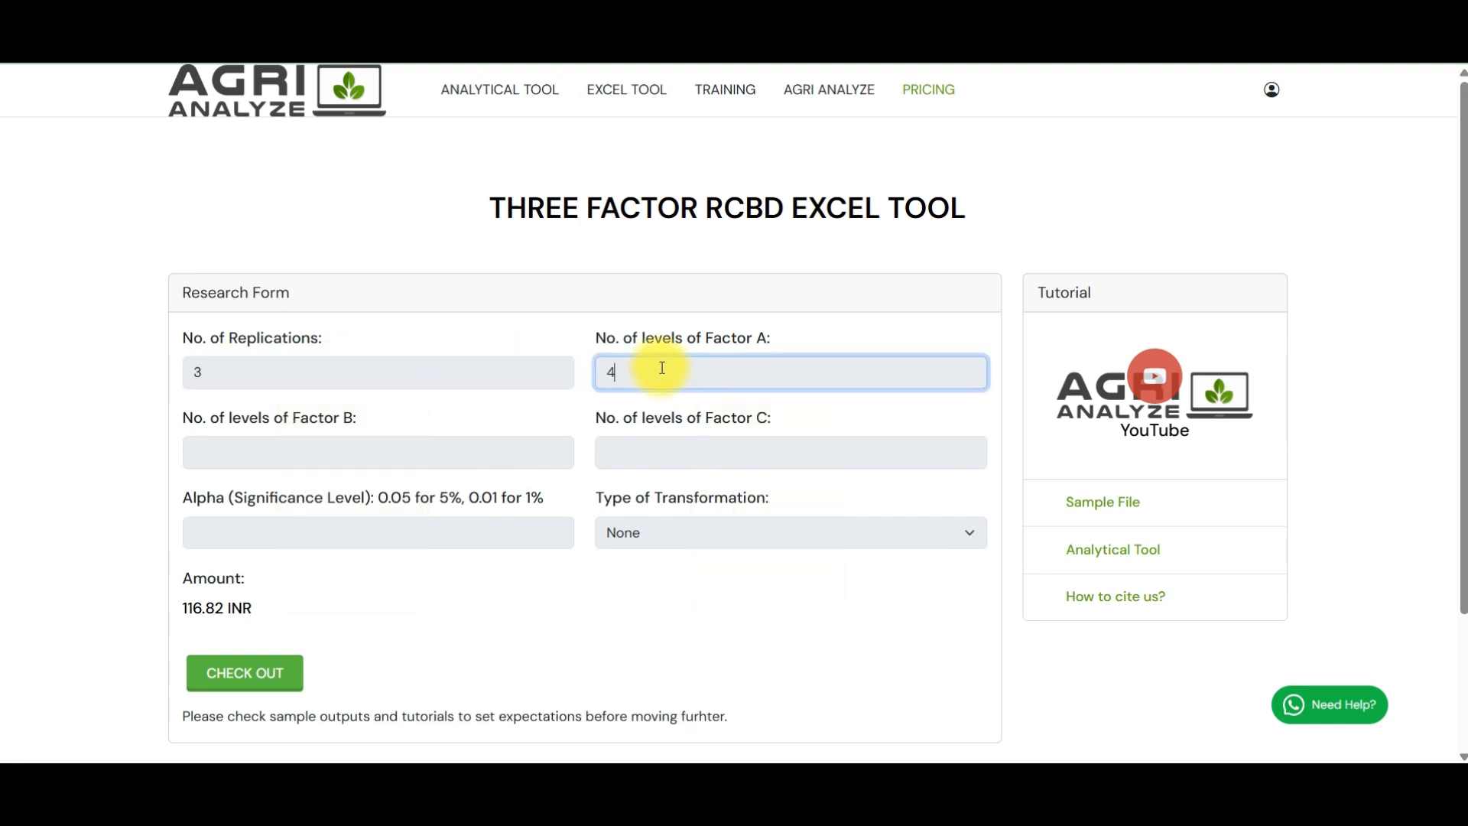
key(BackSpace)
text(2)
click(426, 452)
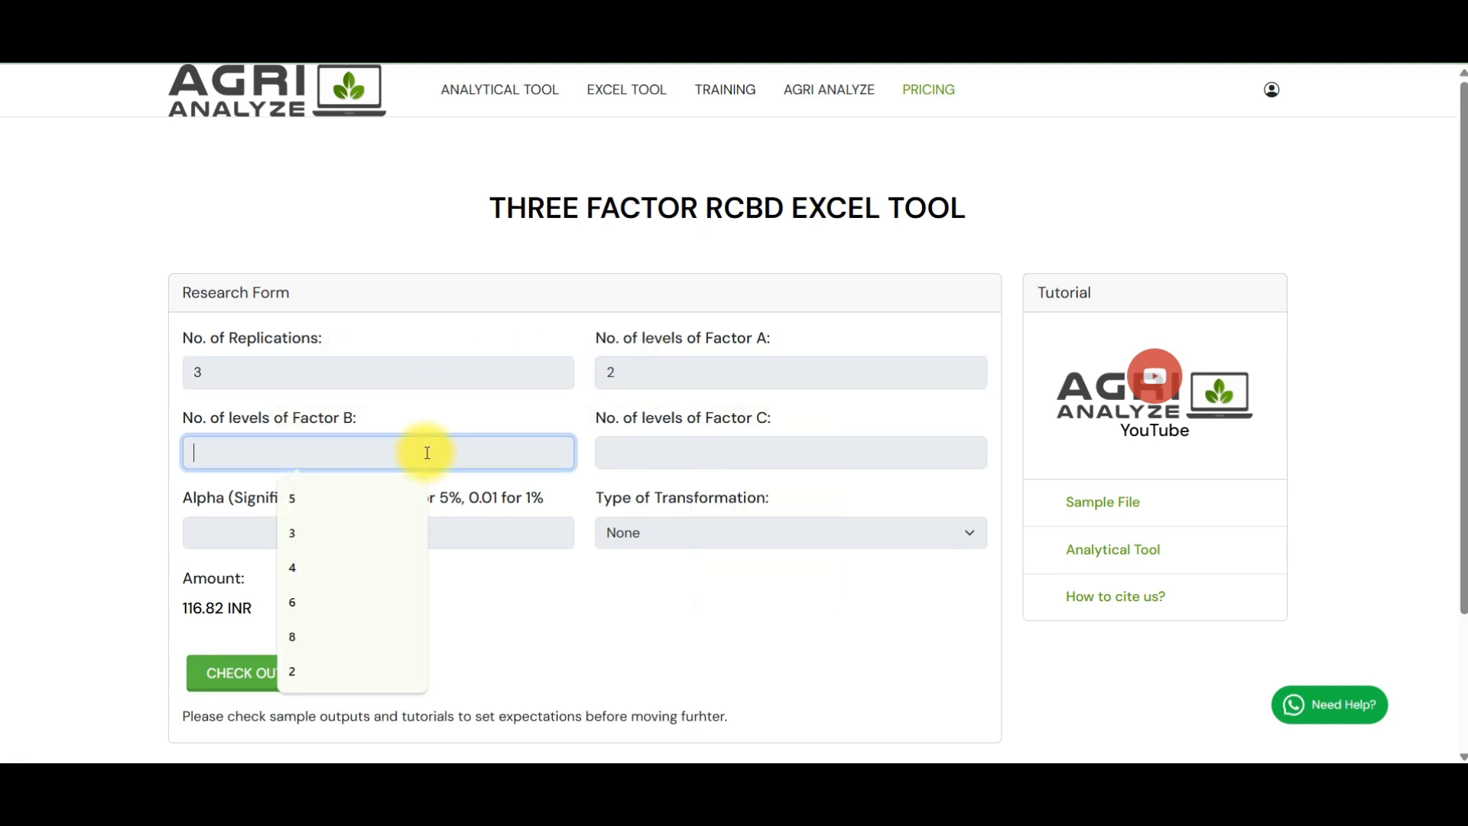
text(3)
click(688, 450)
text(5)
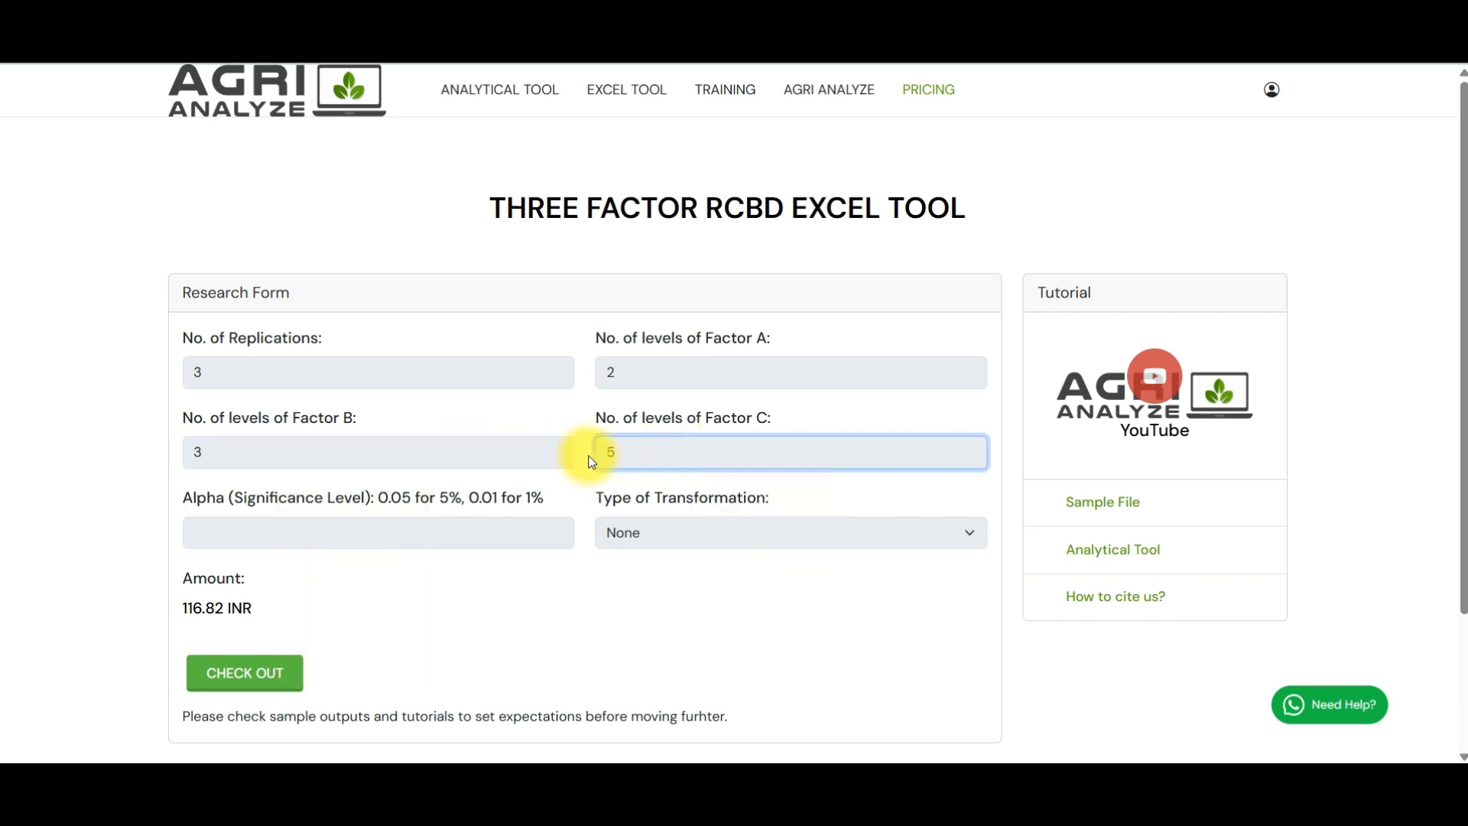
key(BackSpace)
text(4)
click(130, 442)
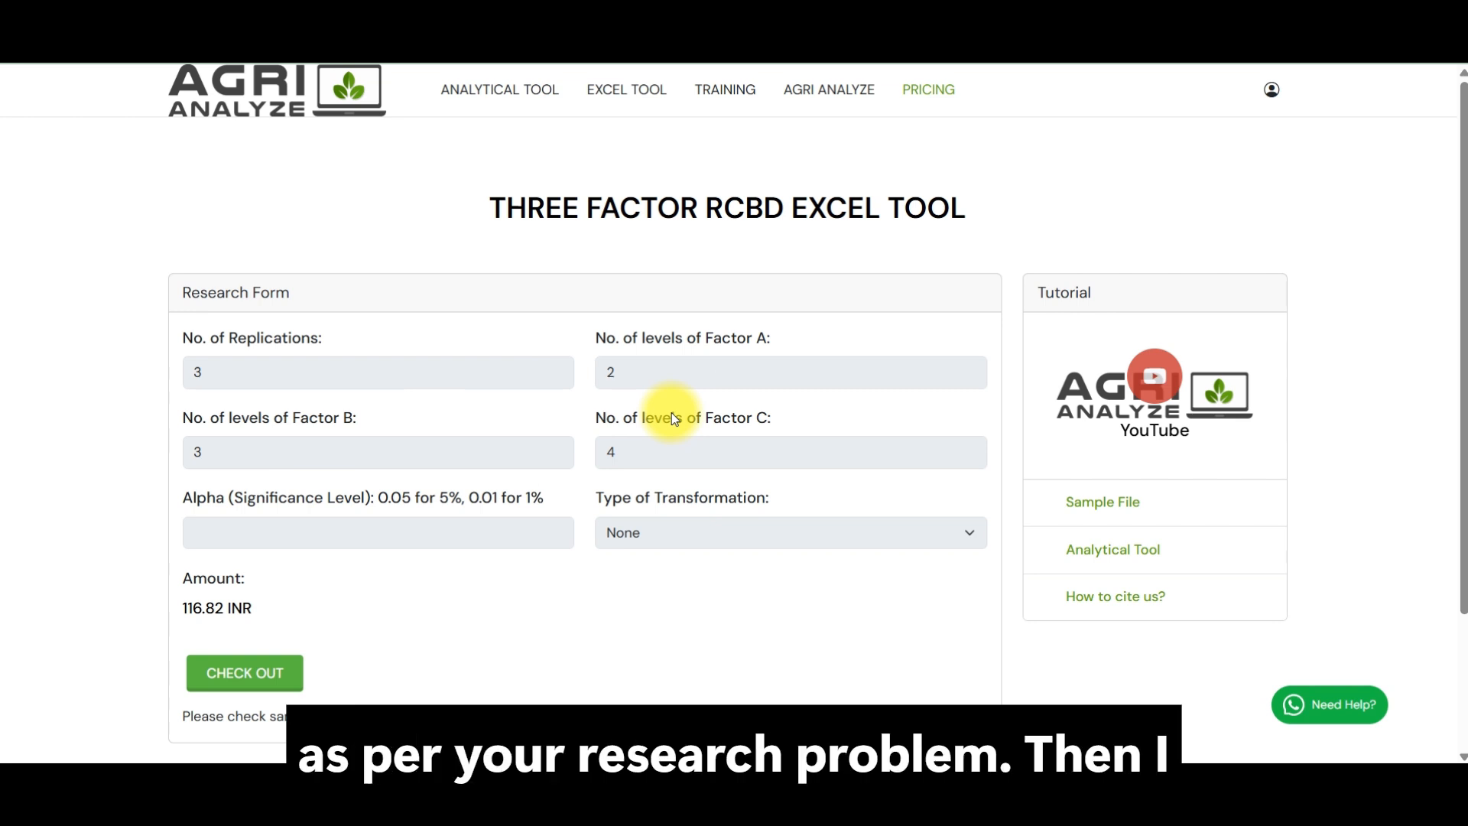
Step: Set the alpha significance level to 0.05 and choose the SQRT transformation
click(333, 542)
click(330, 613)
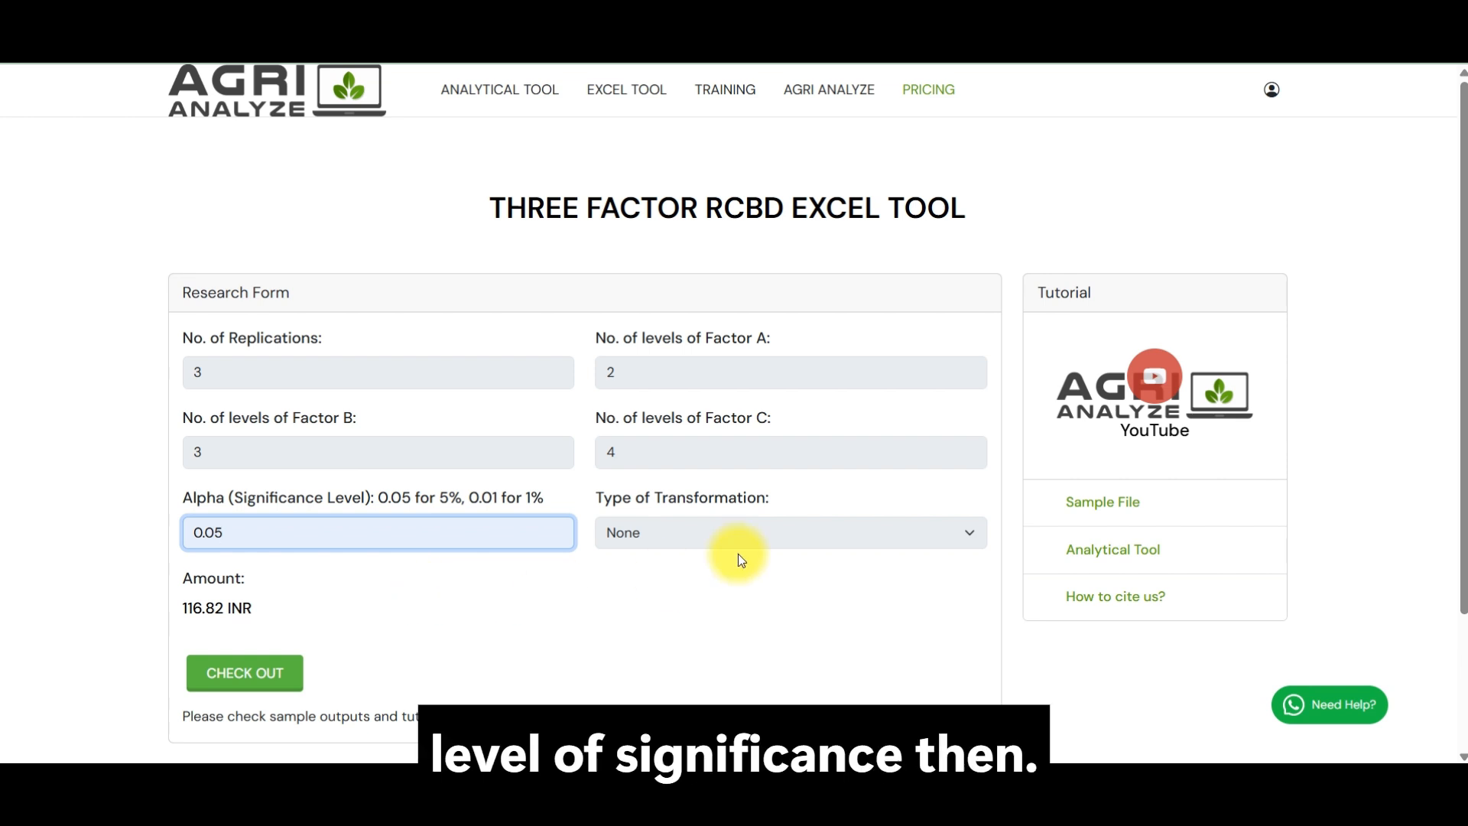
click(750, 531)
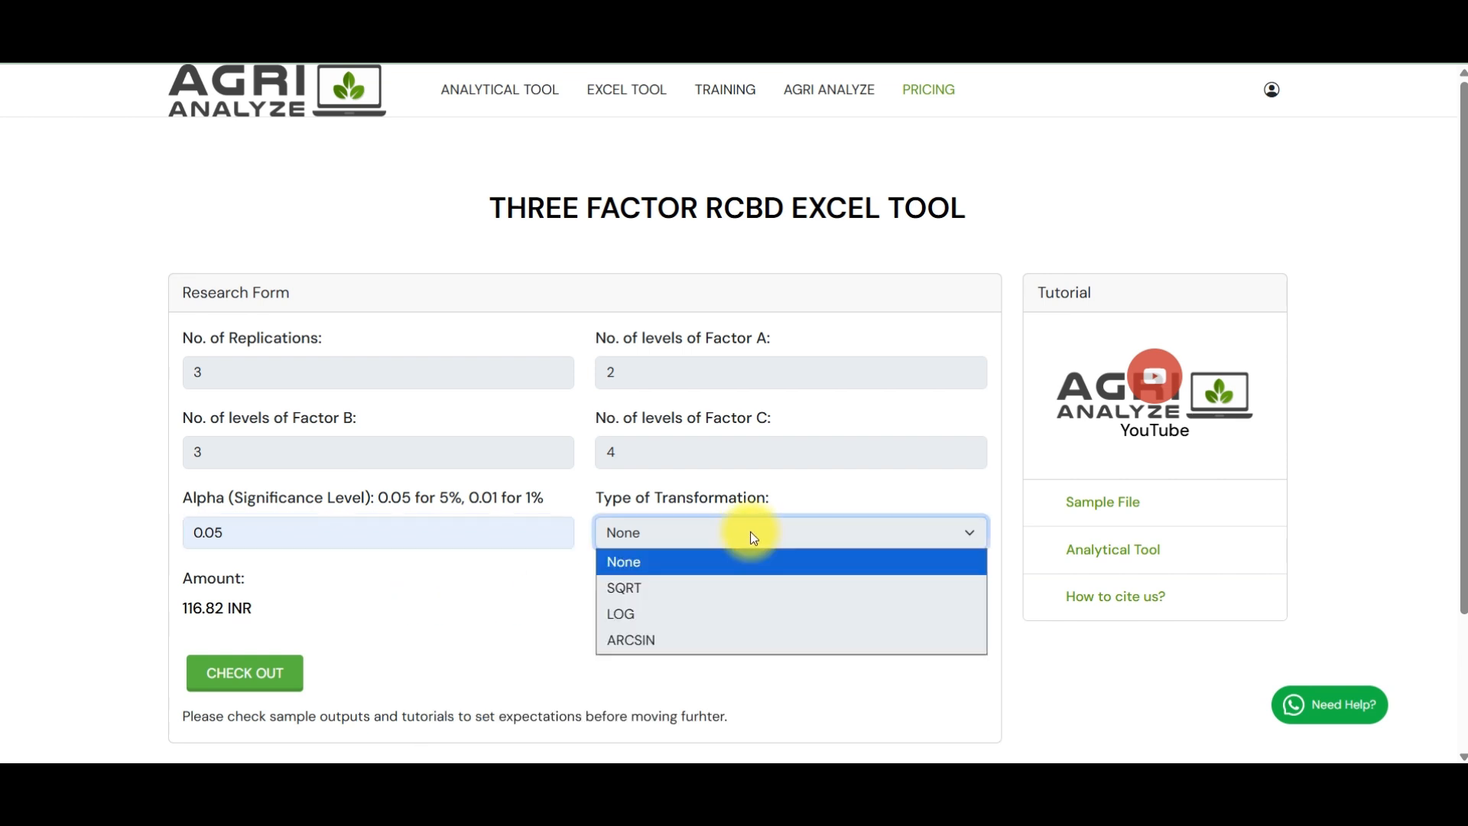
click(735, 587)
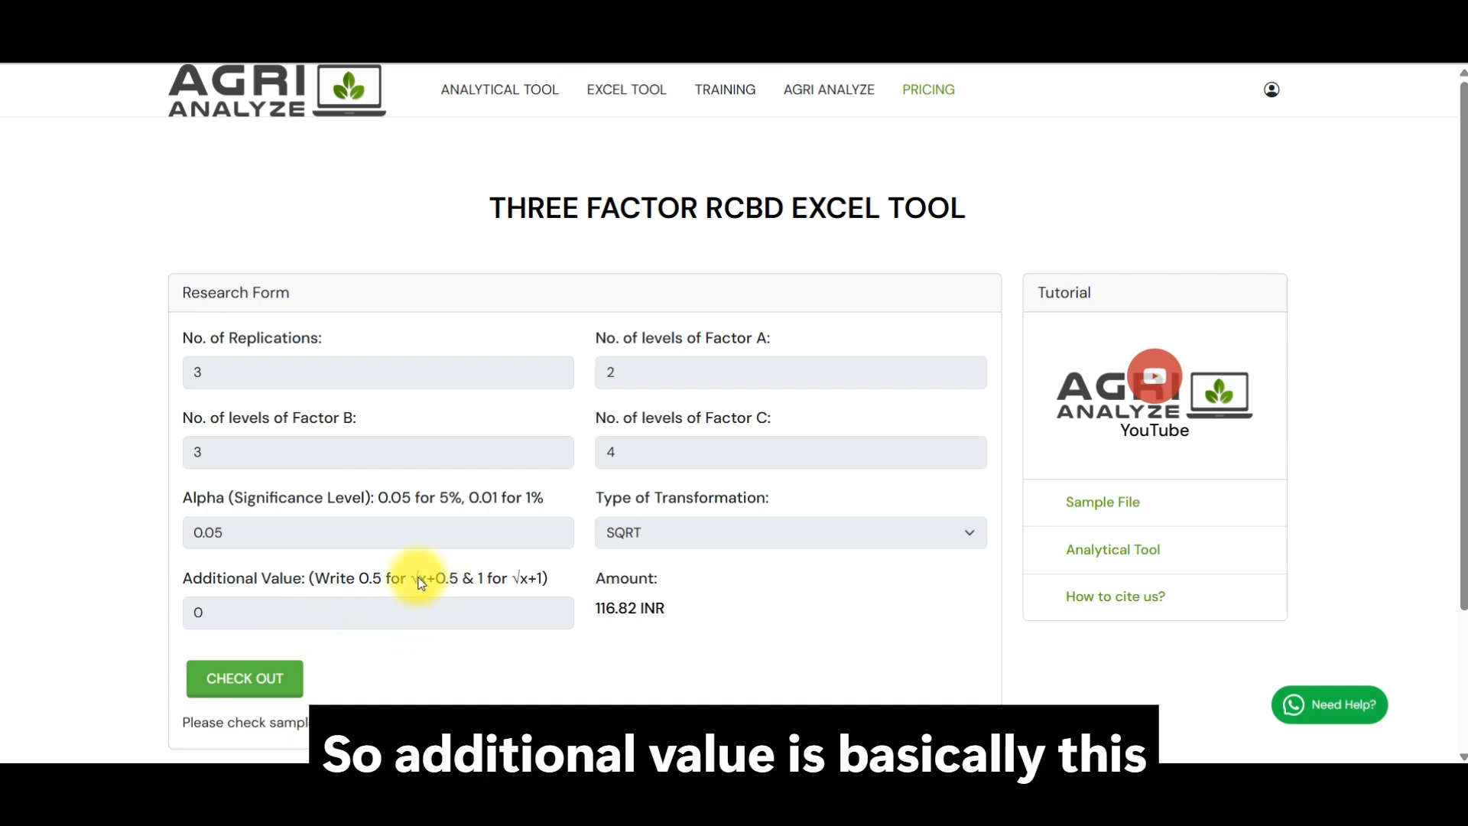
Step: Set the additional value to 0.5 for the √x+0.5 transformation
drag(420, 583, 458, 594)
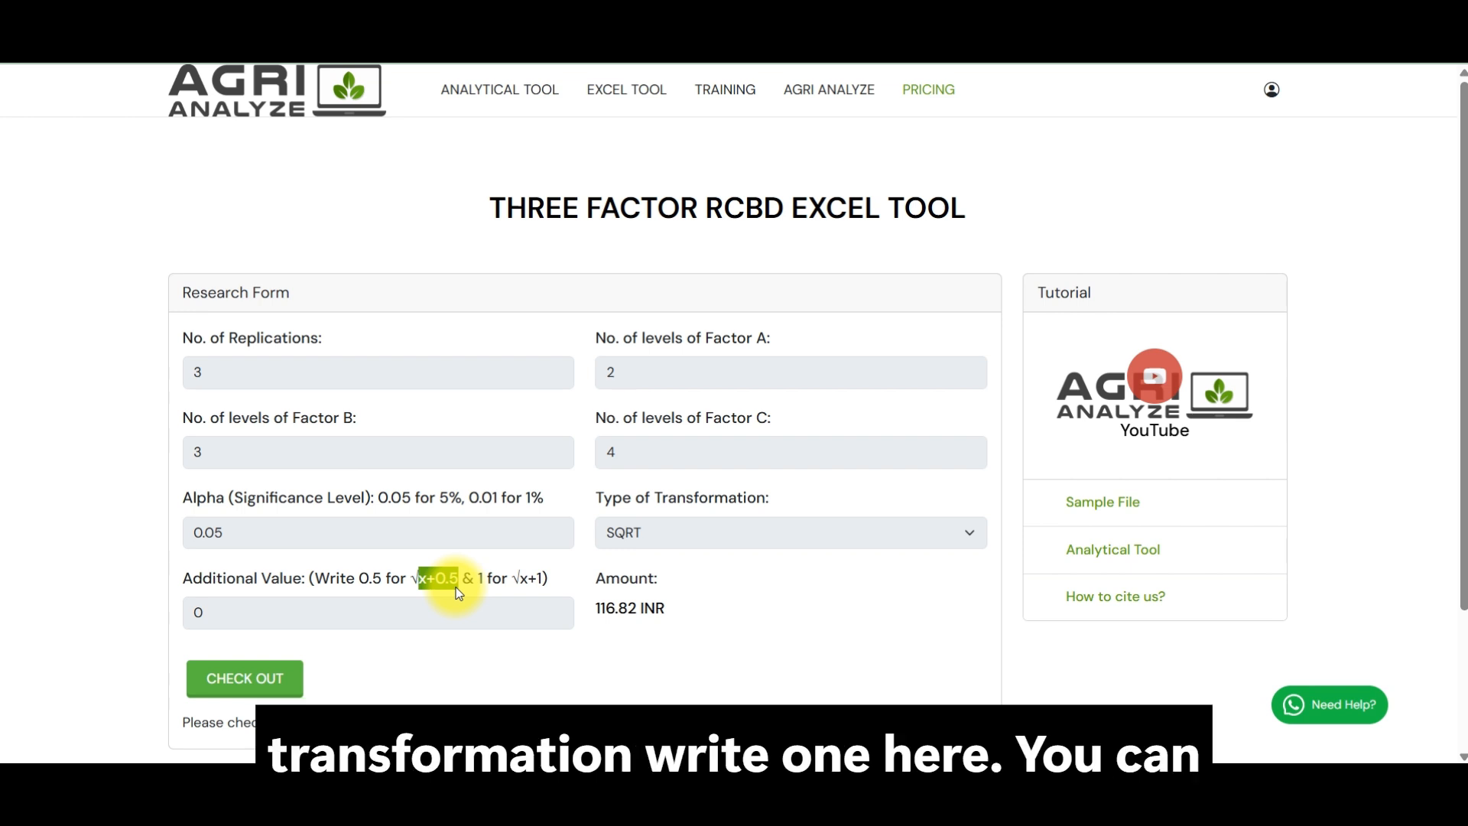
click(393, 604)
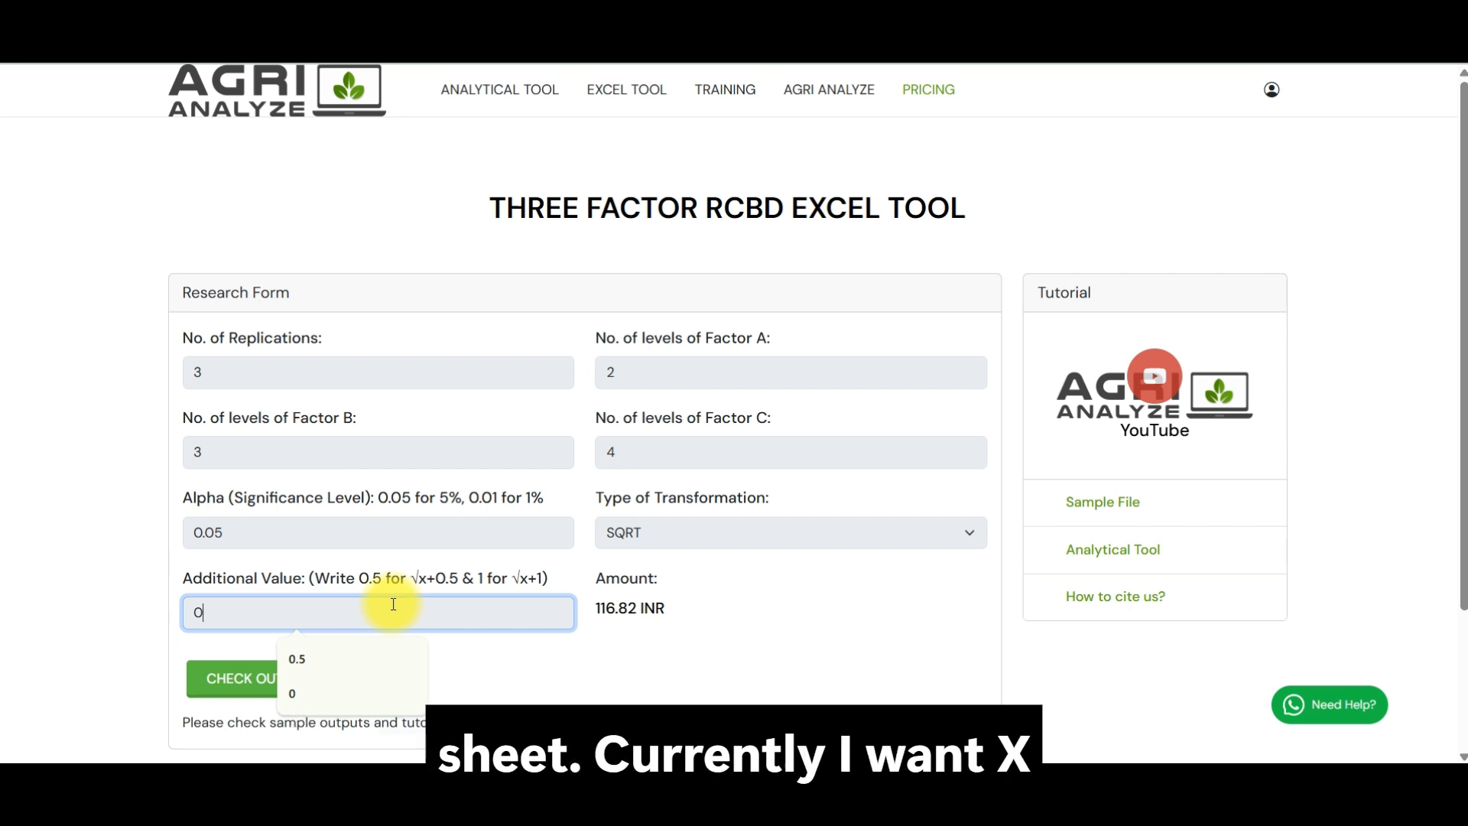
text(.5)
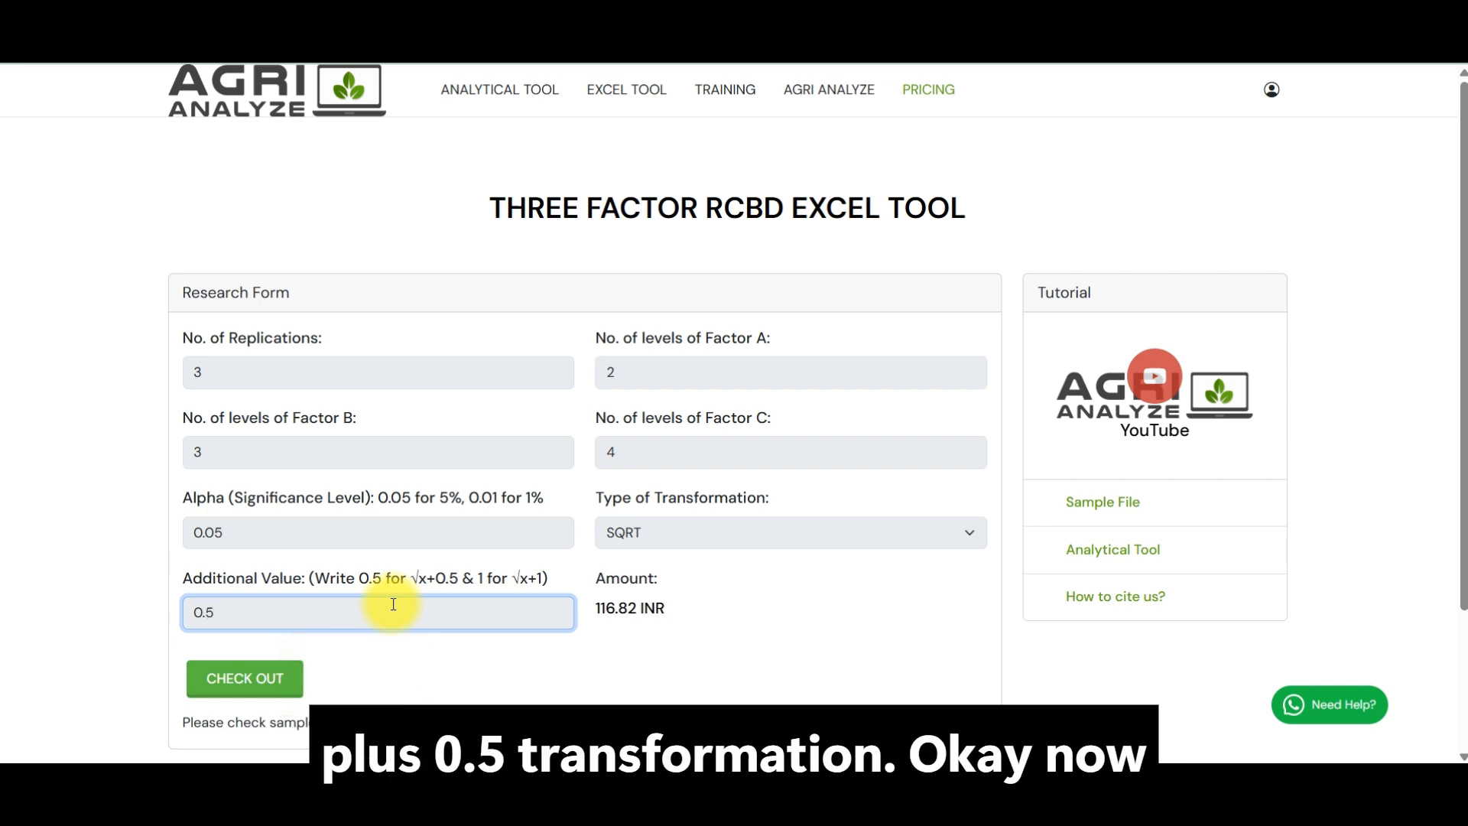
click(658, 653)
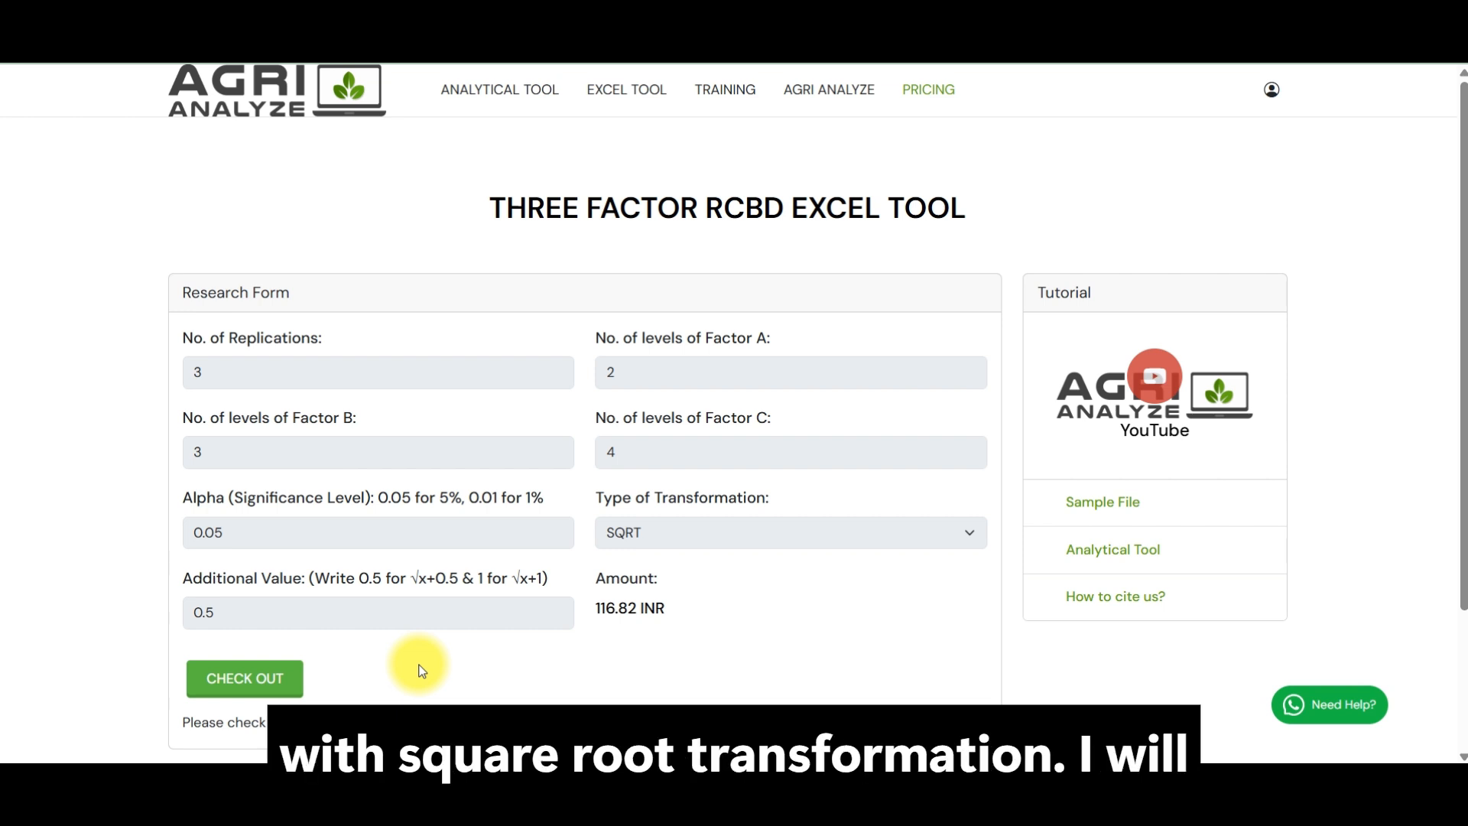
Step: Check out the configured square-root tool, download its Excel workbook and bring the workbook up in Excel
click(231, 688)
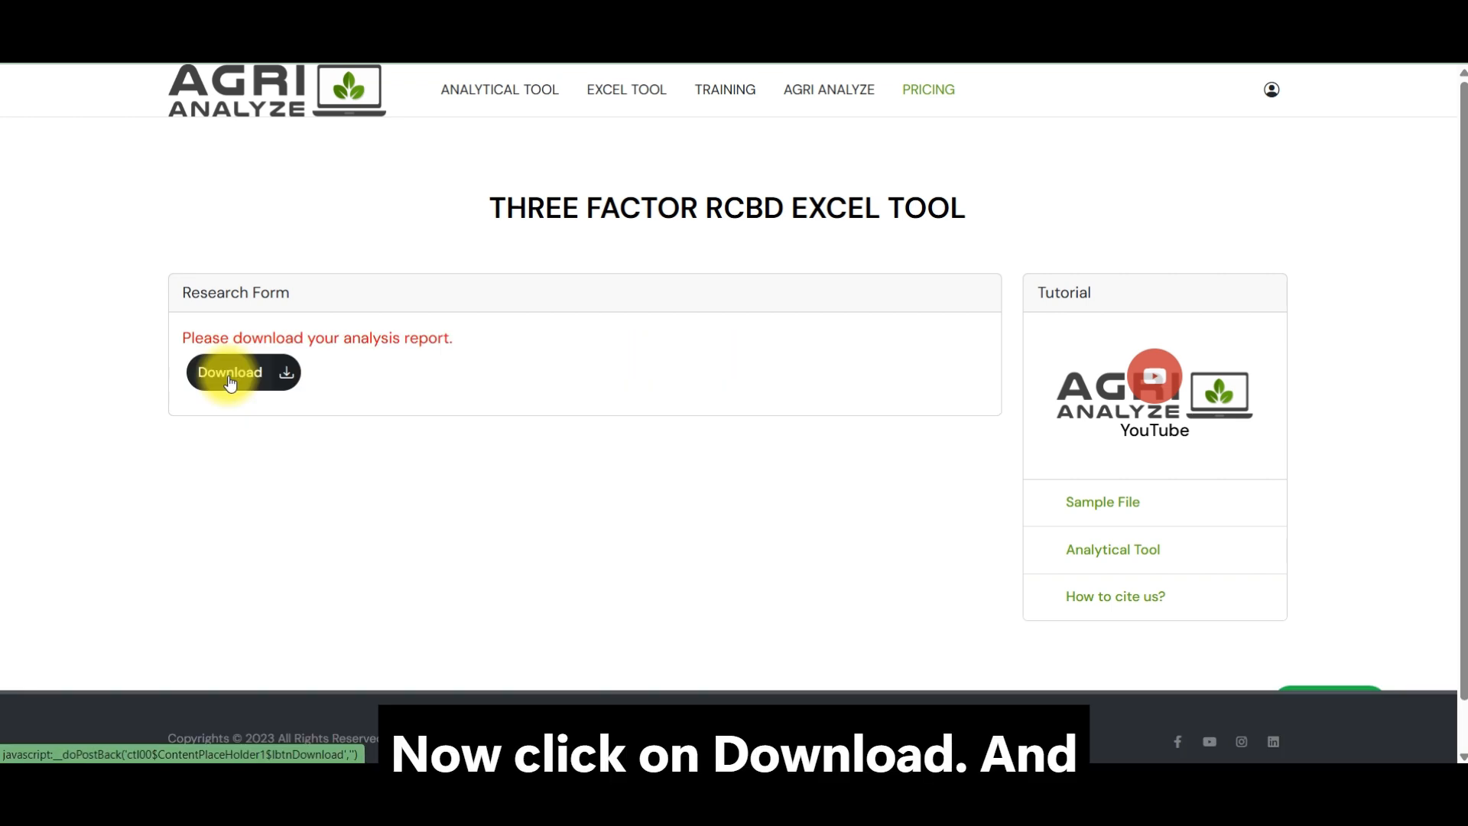
click(230, 374)
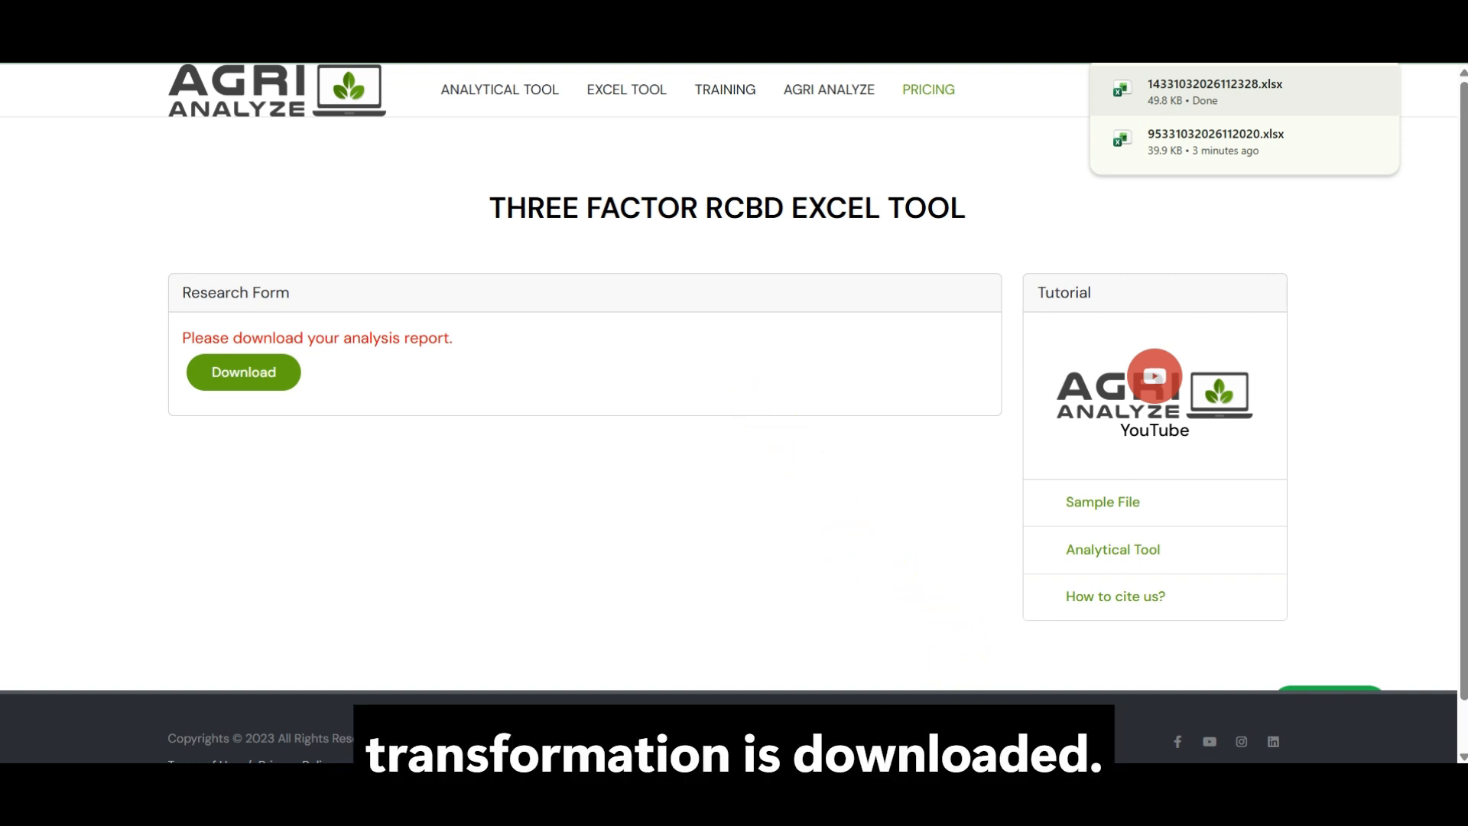
click(990, 795)
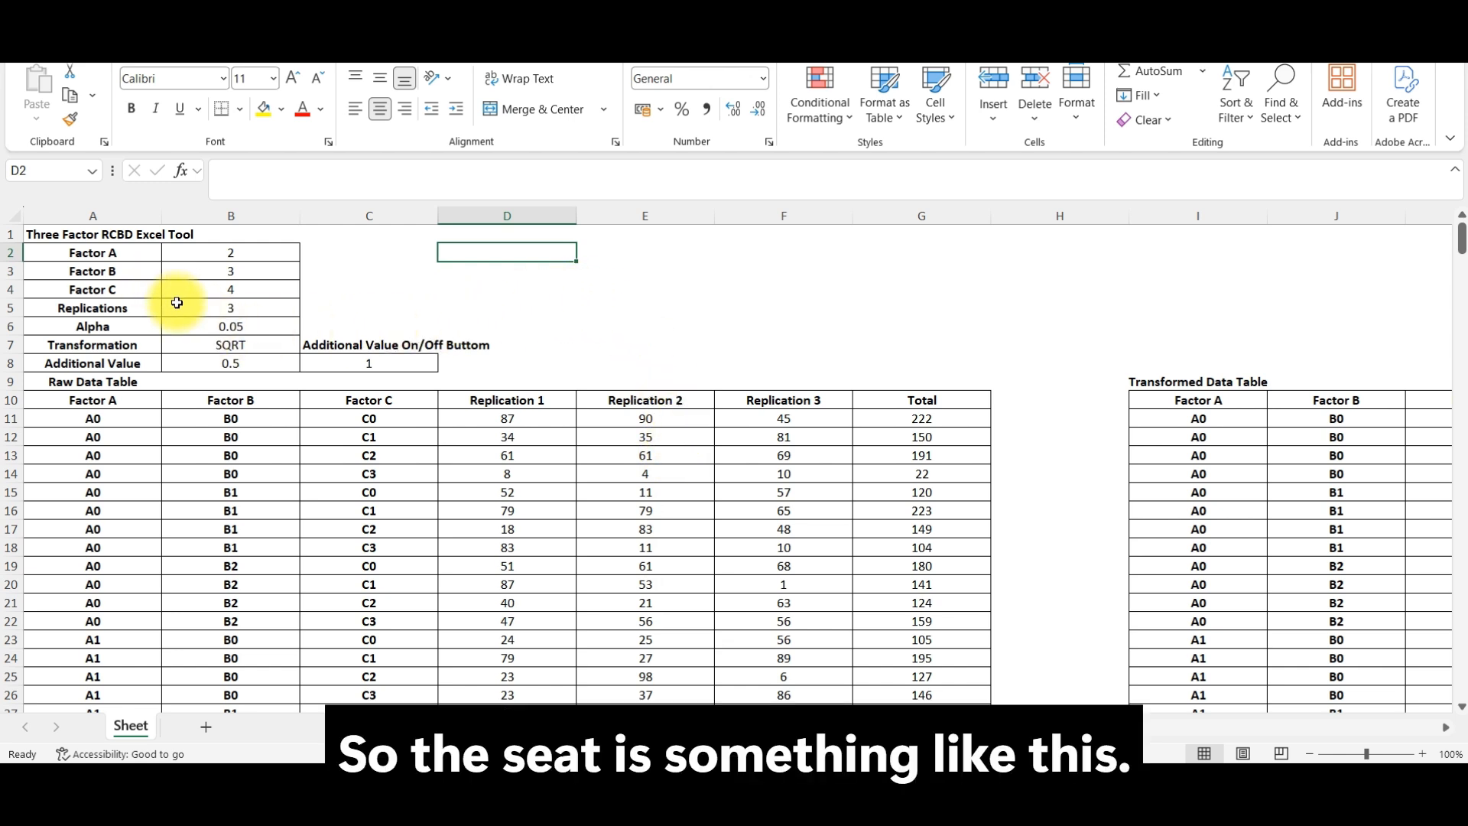
Step: Review the design settings in B2:B8: factor levels, replications, alpha, transformation and additional value
drag(201, 259, 202, 317)
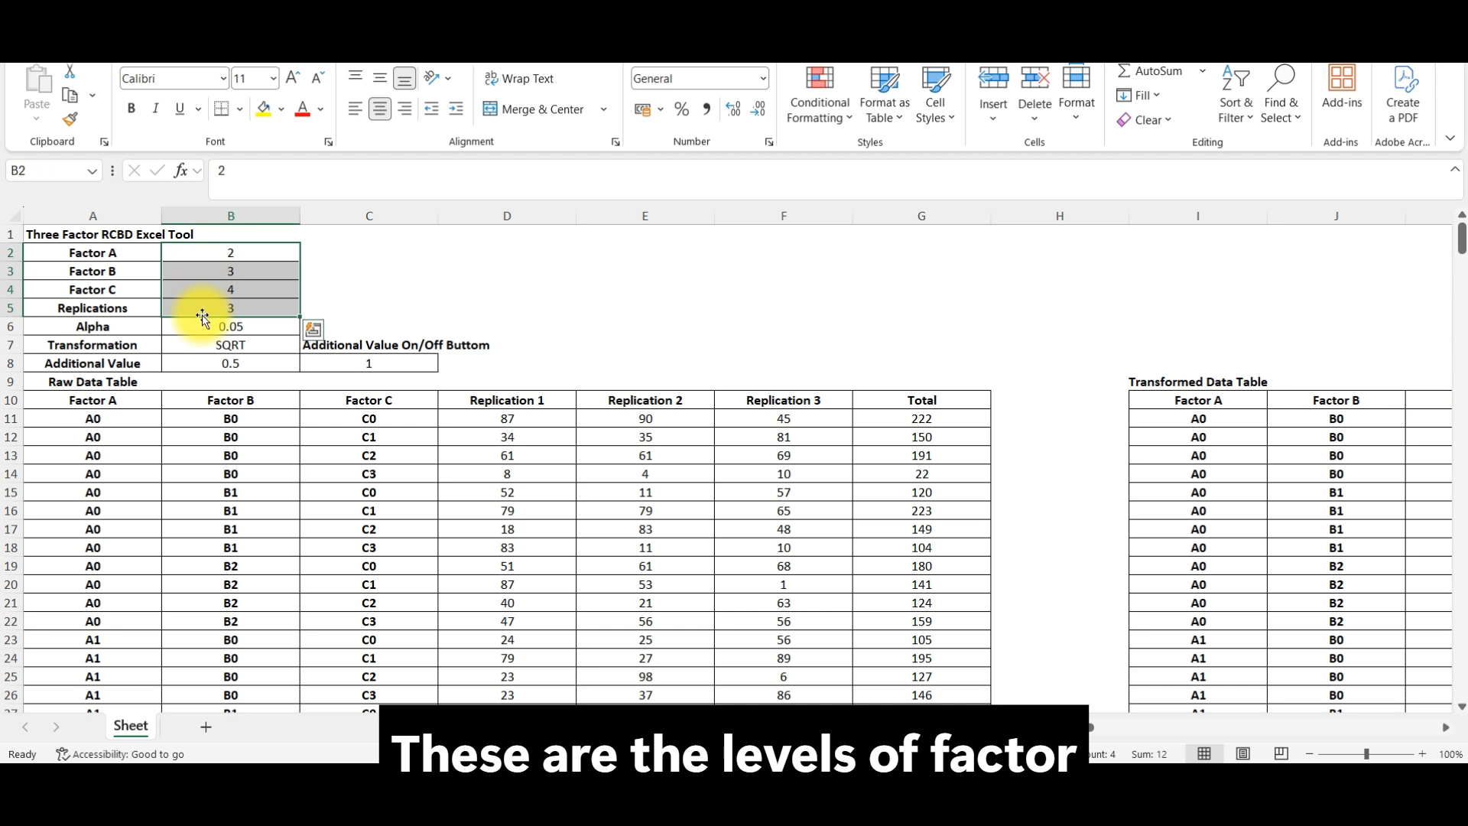
click(222, 326)
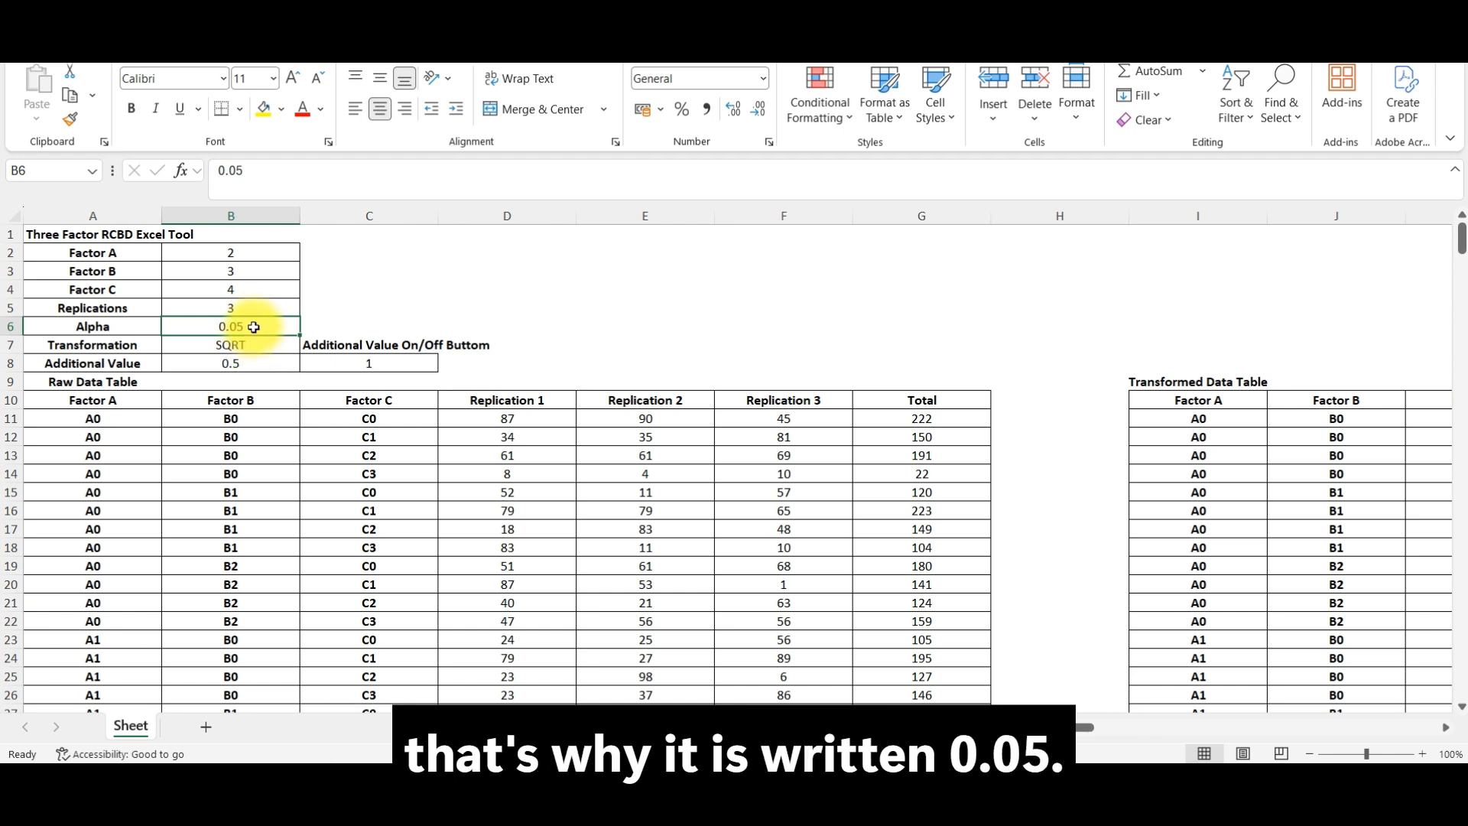
click(250, 346)
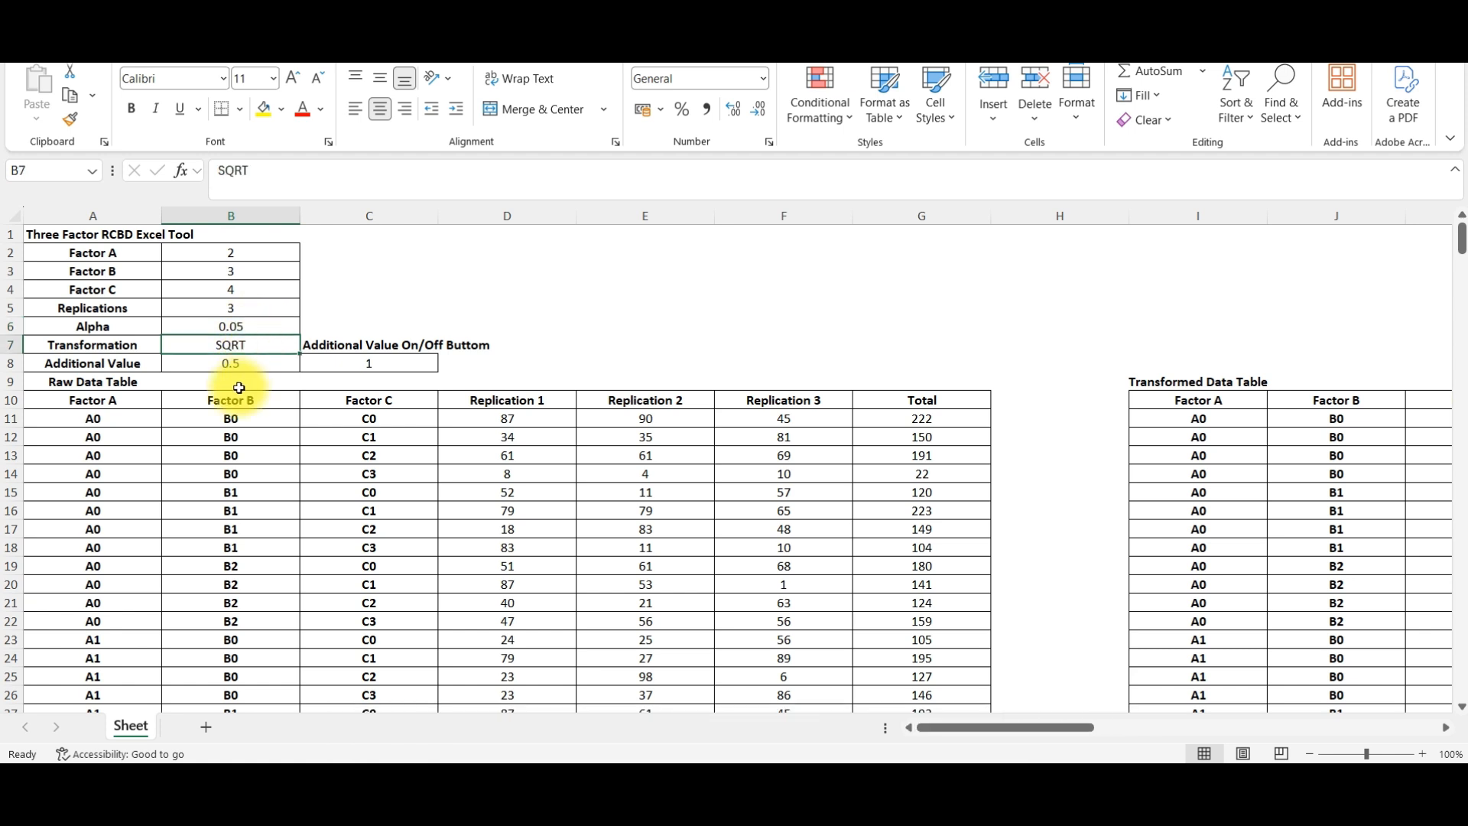
click(234, 364)
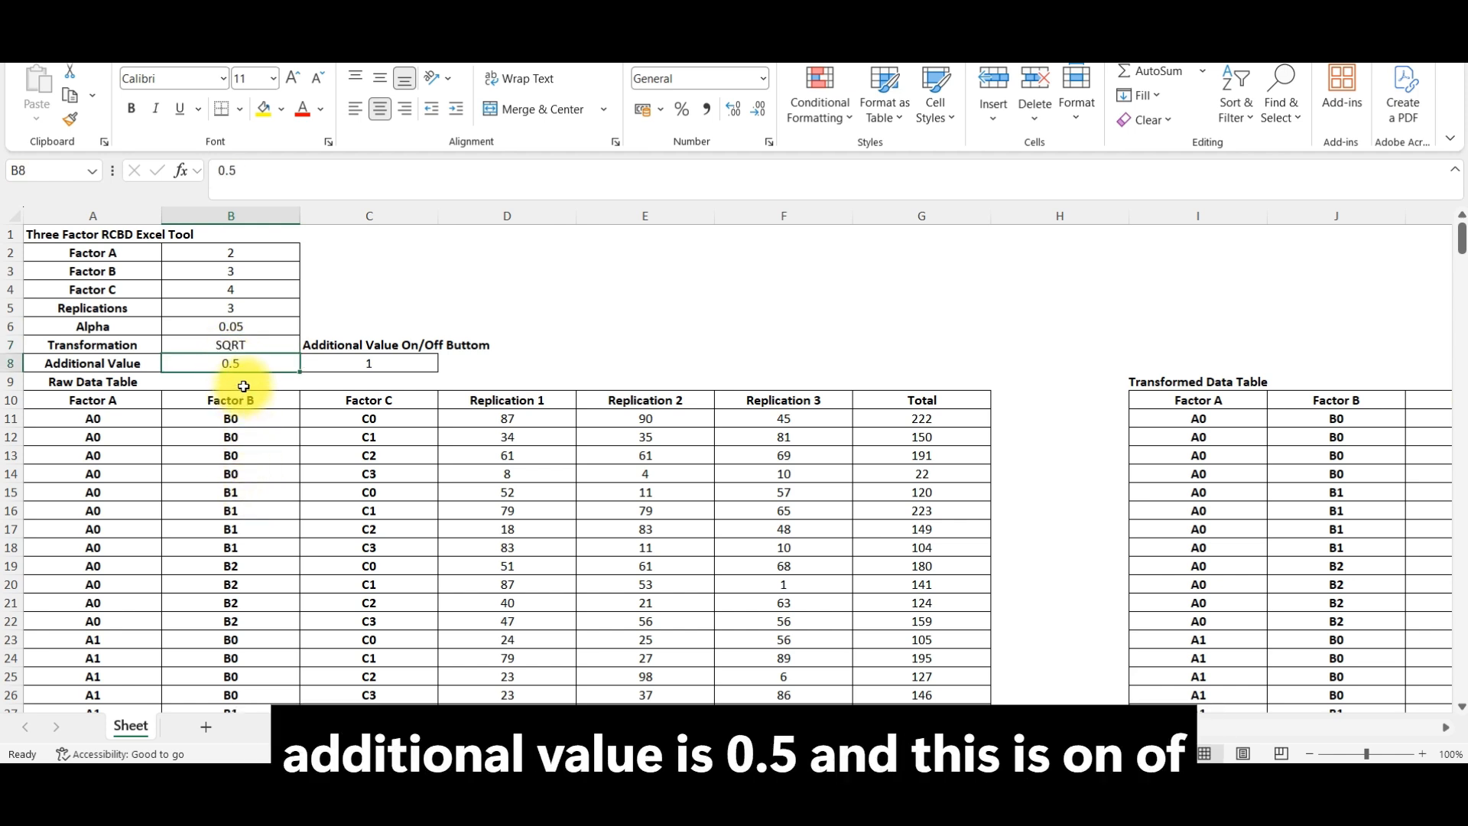
Step: Try switching the additional value off with 0 in cell C8, and set the cell back to 1
click(424, 362)
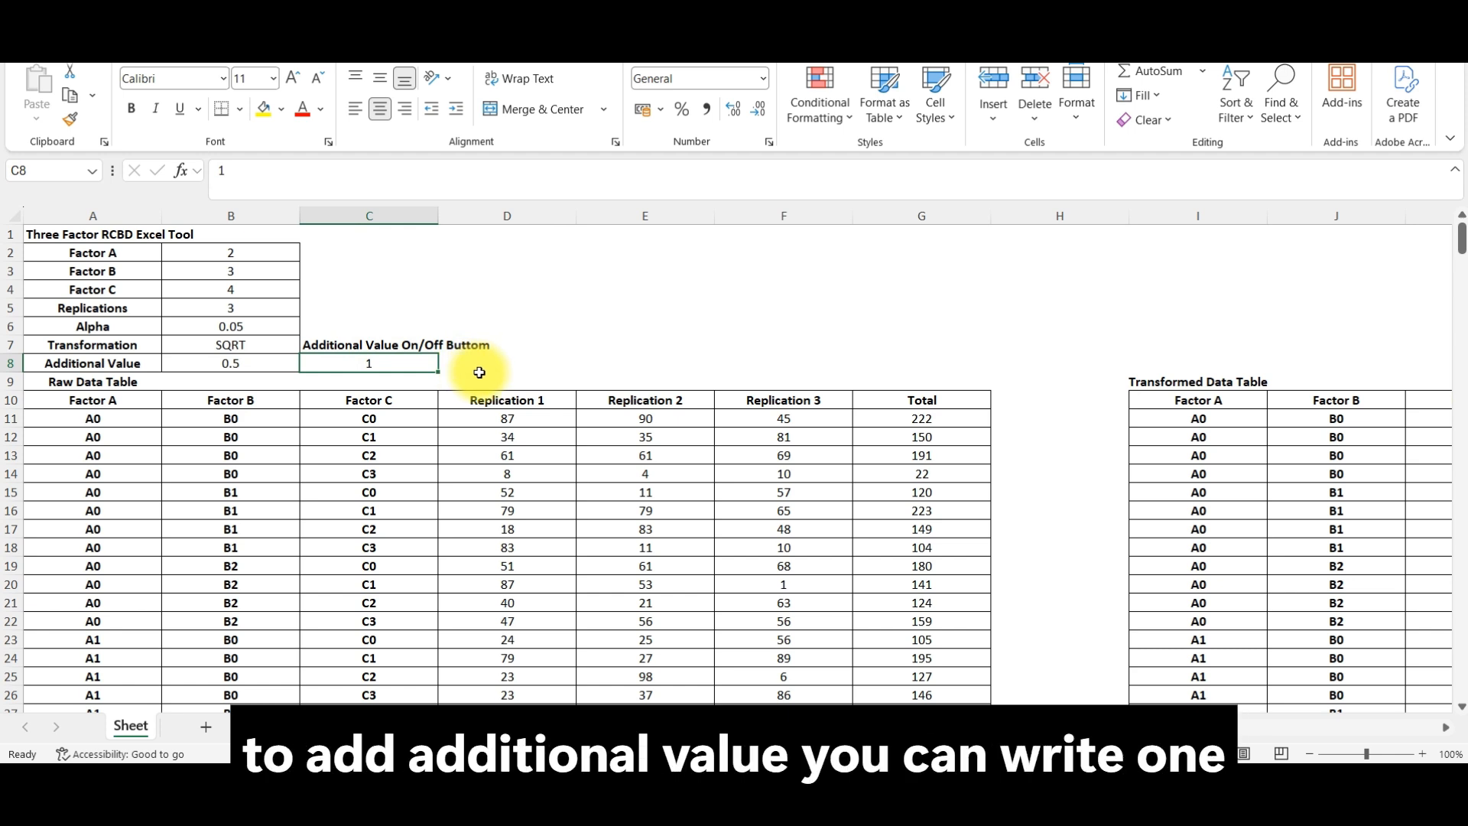
text(0)
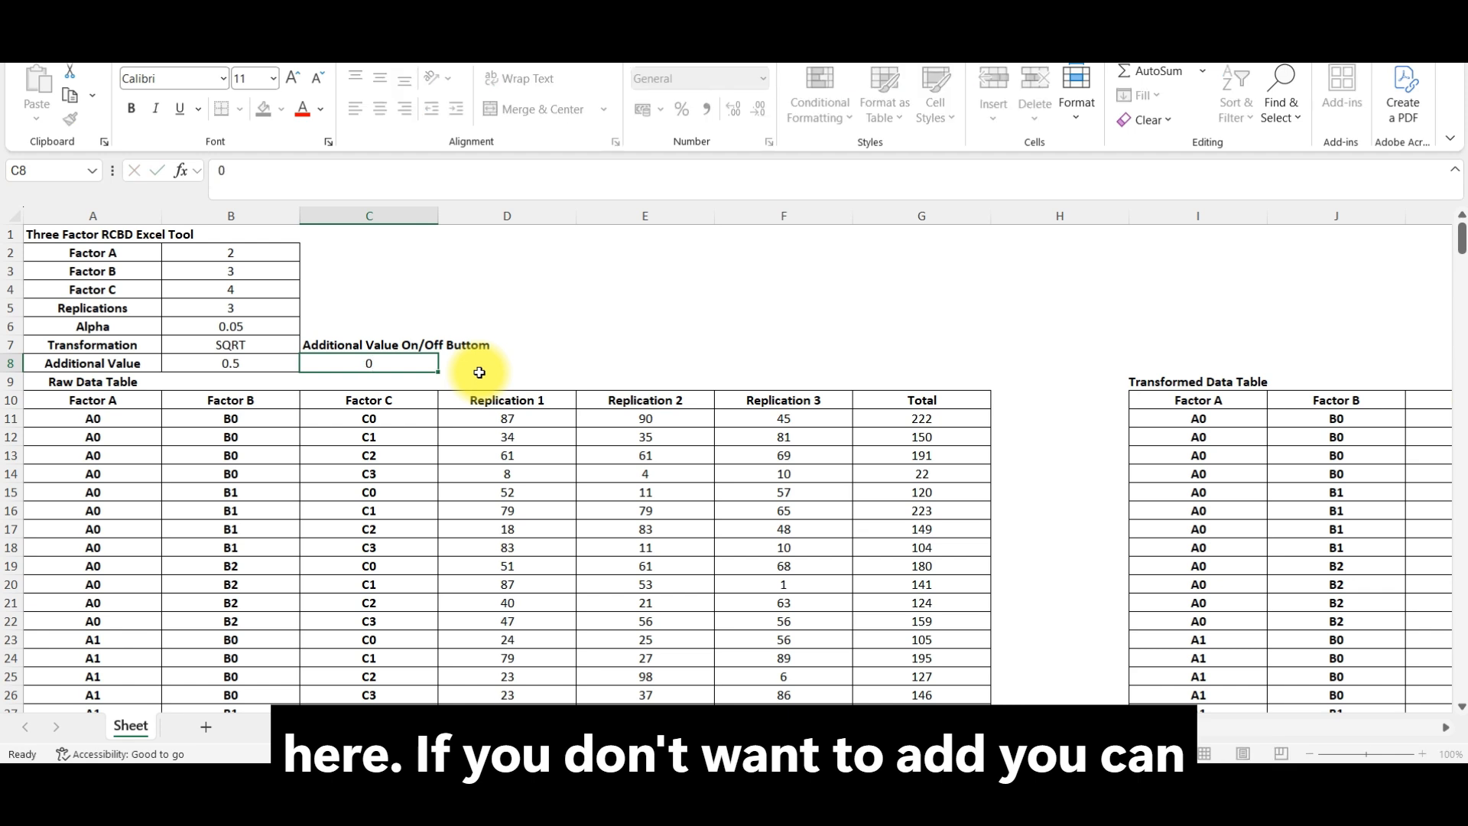
key(ctrl+Return)
text(2)
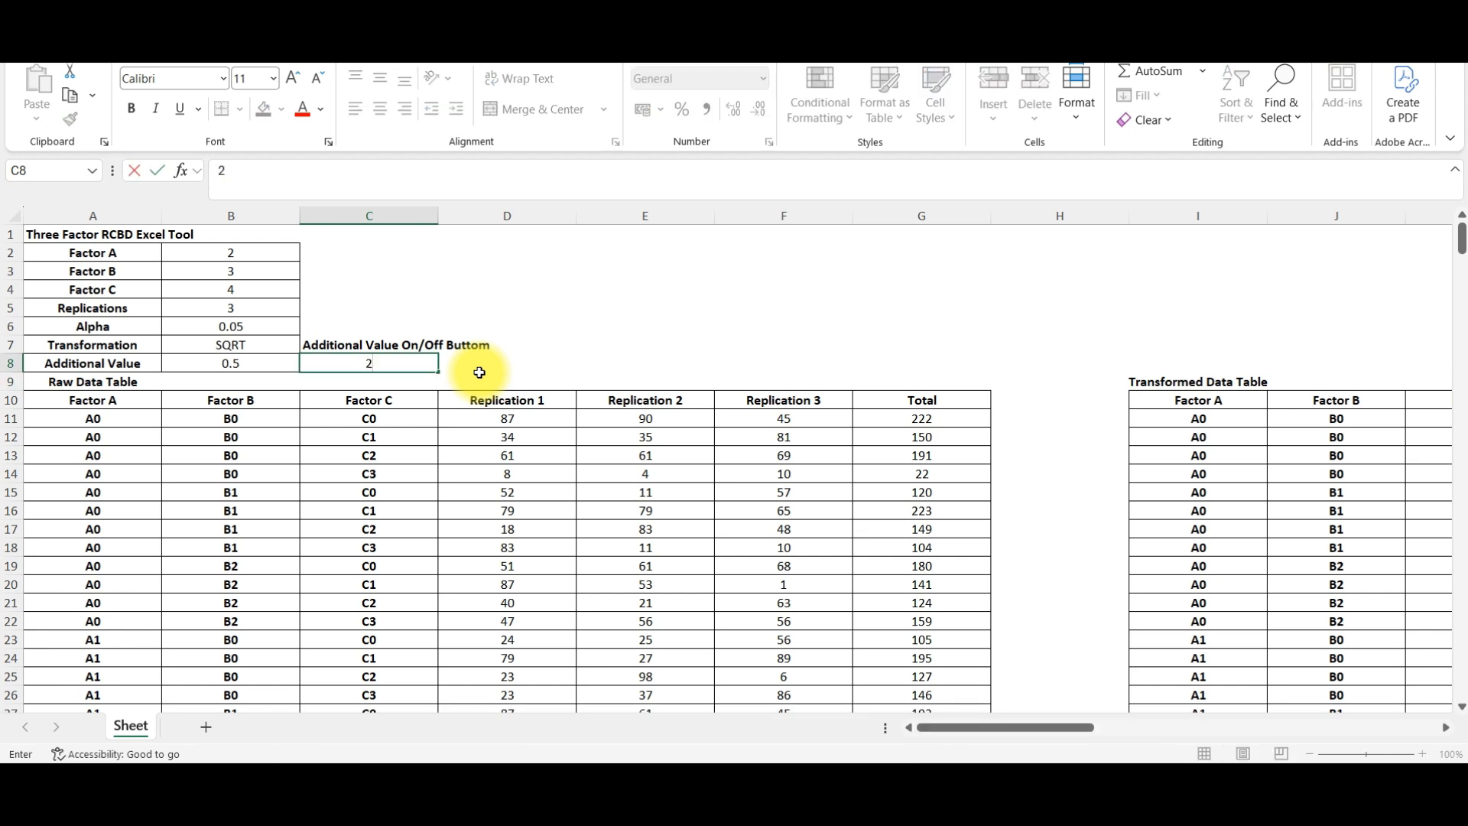
key(BackSpace)
key(Return)
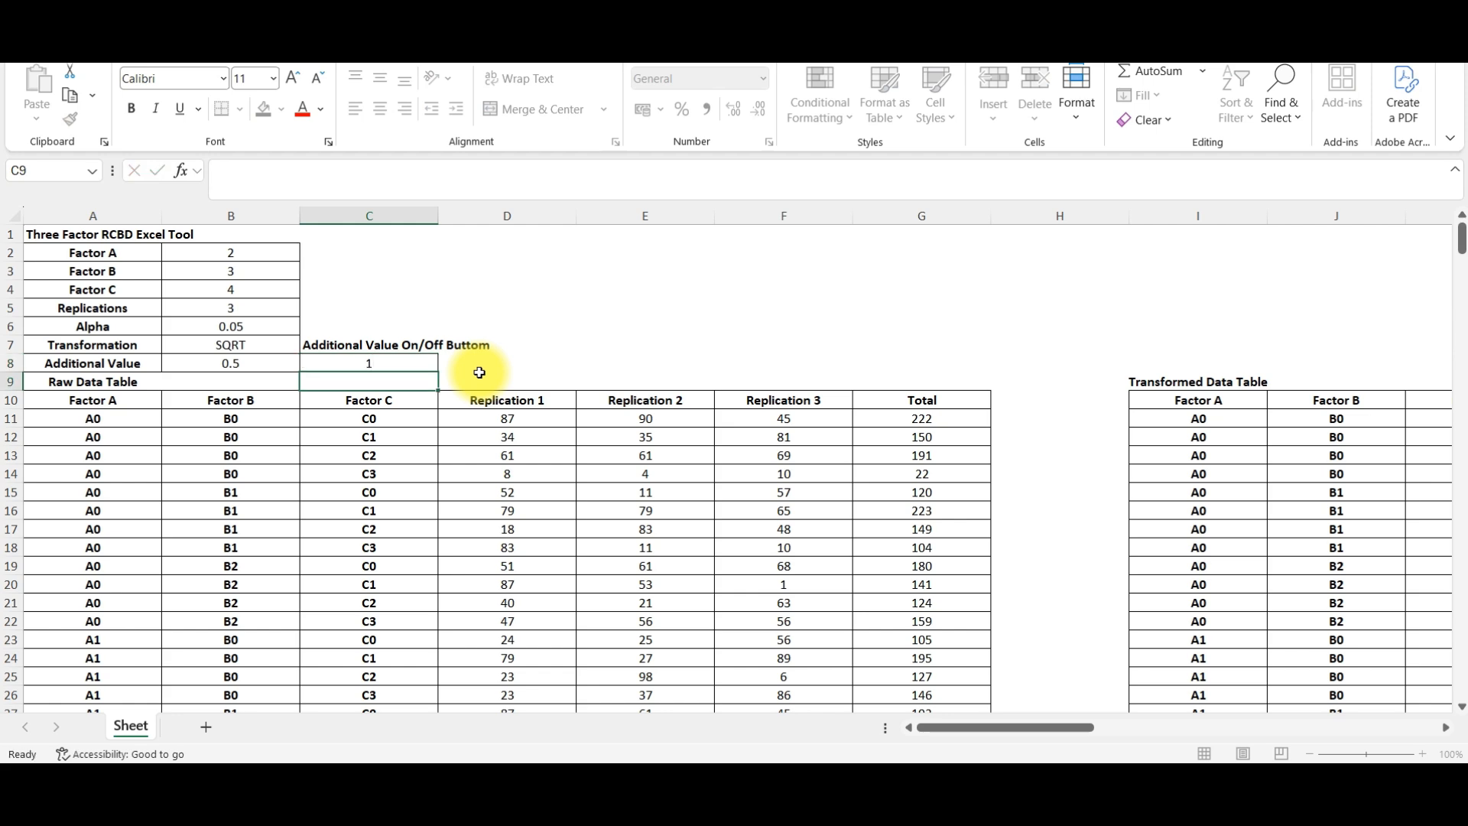
Step: Examine the Raw Data Table at 80% zoom, highlighting all replication values in D11:F34
click(1309, 755)
click(1309, 755)
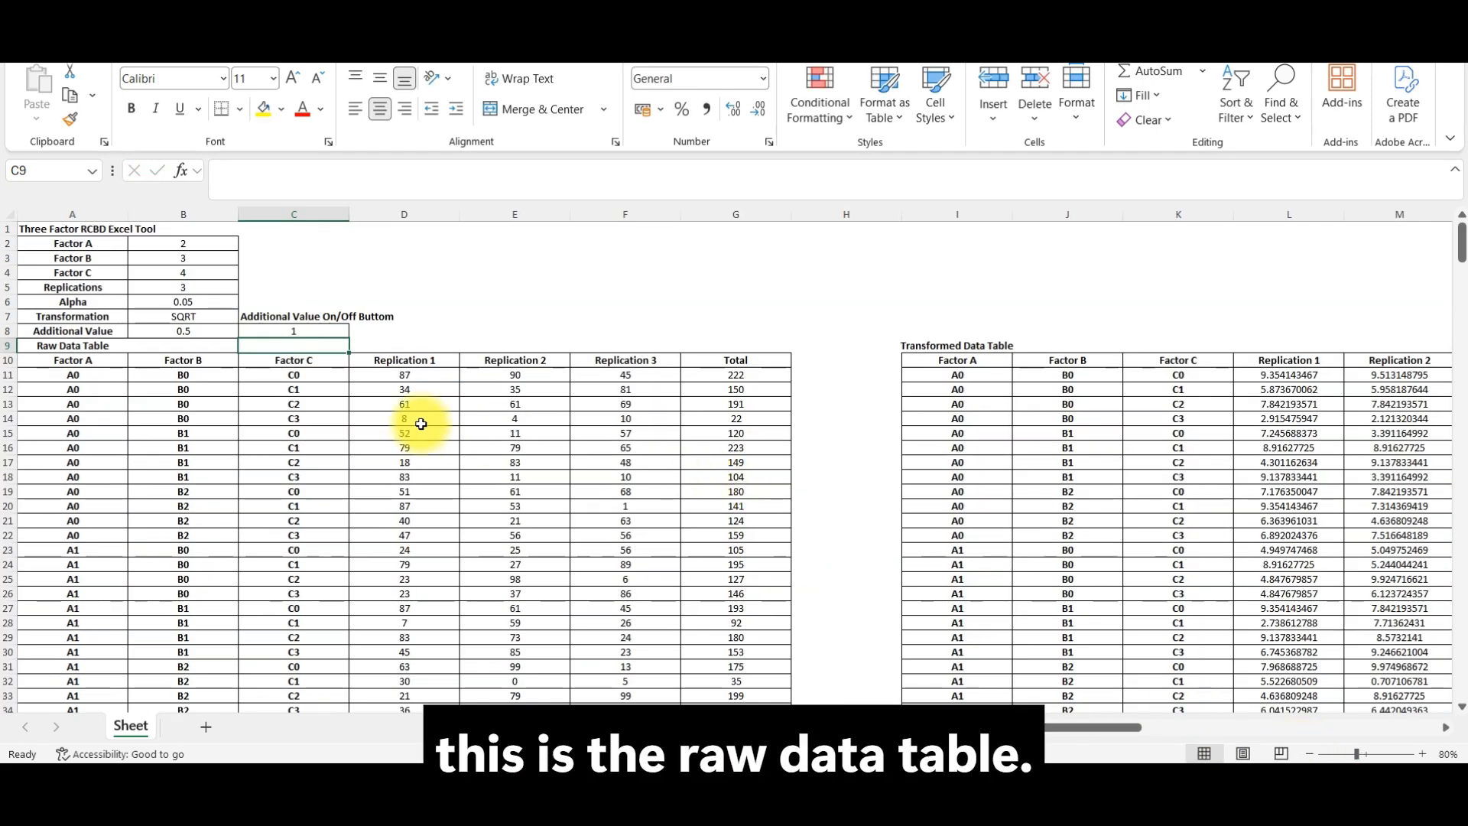
click(96, 348)
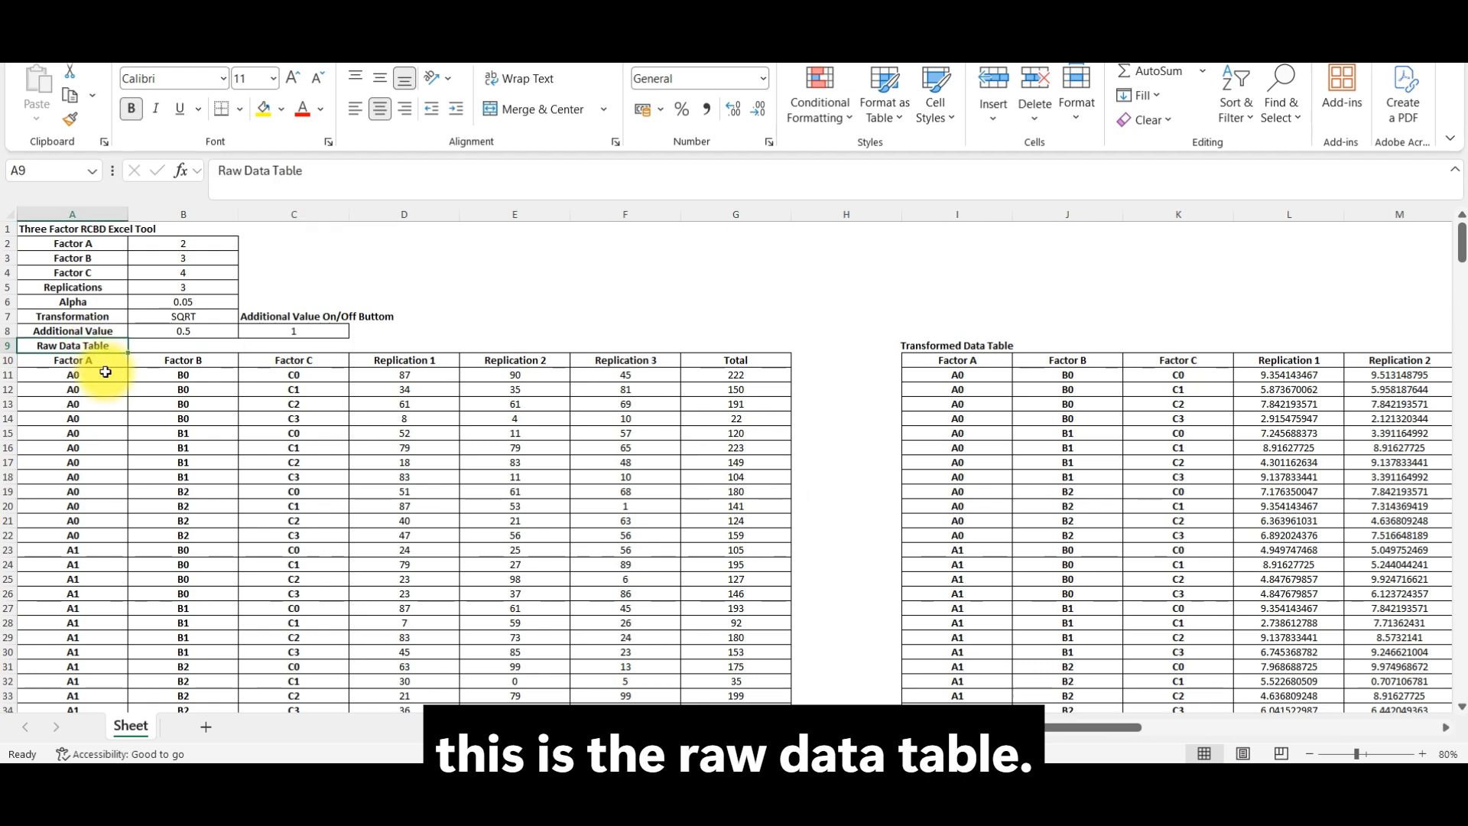
drag(386, 378, 655, 698)
scroll(670, 677, down, 2)
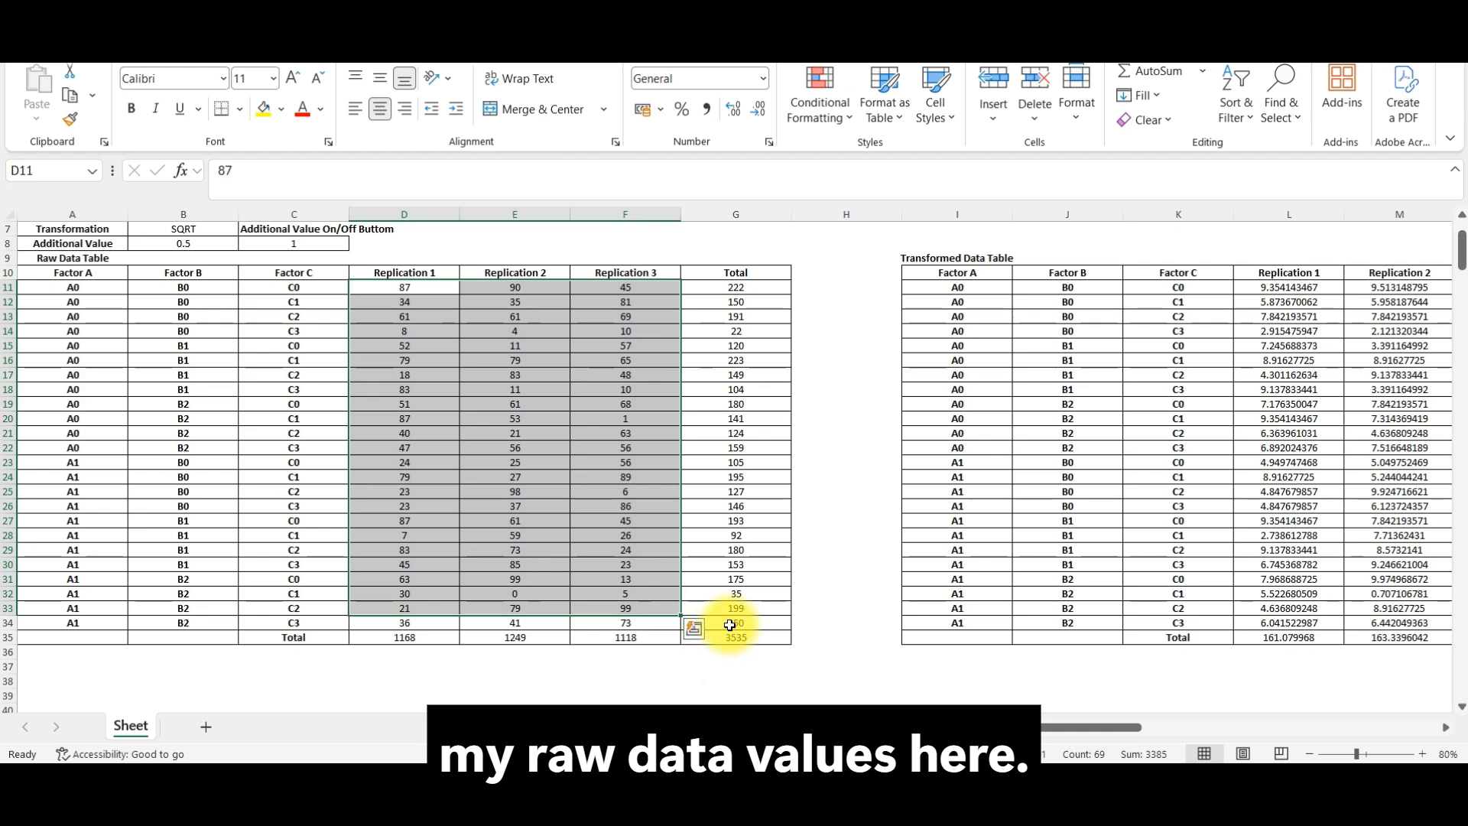
key(shift+Down)
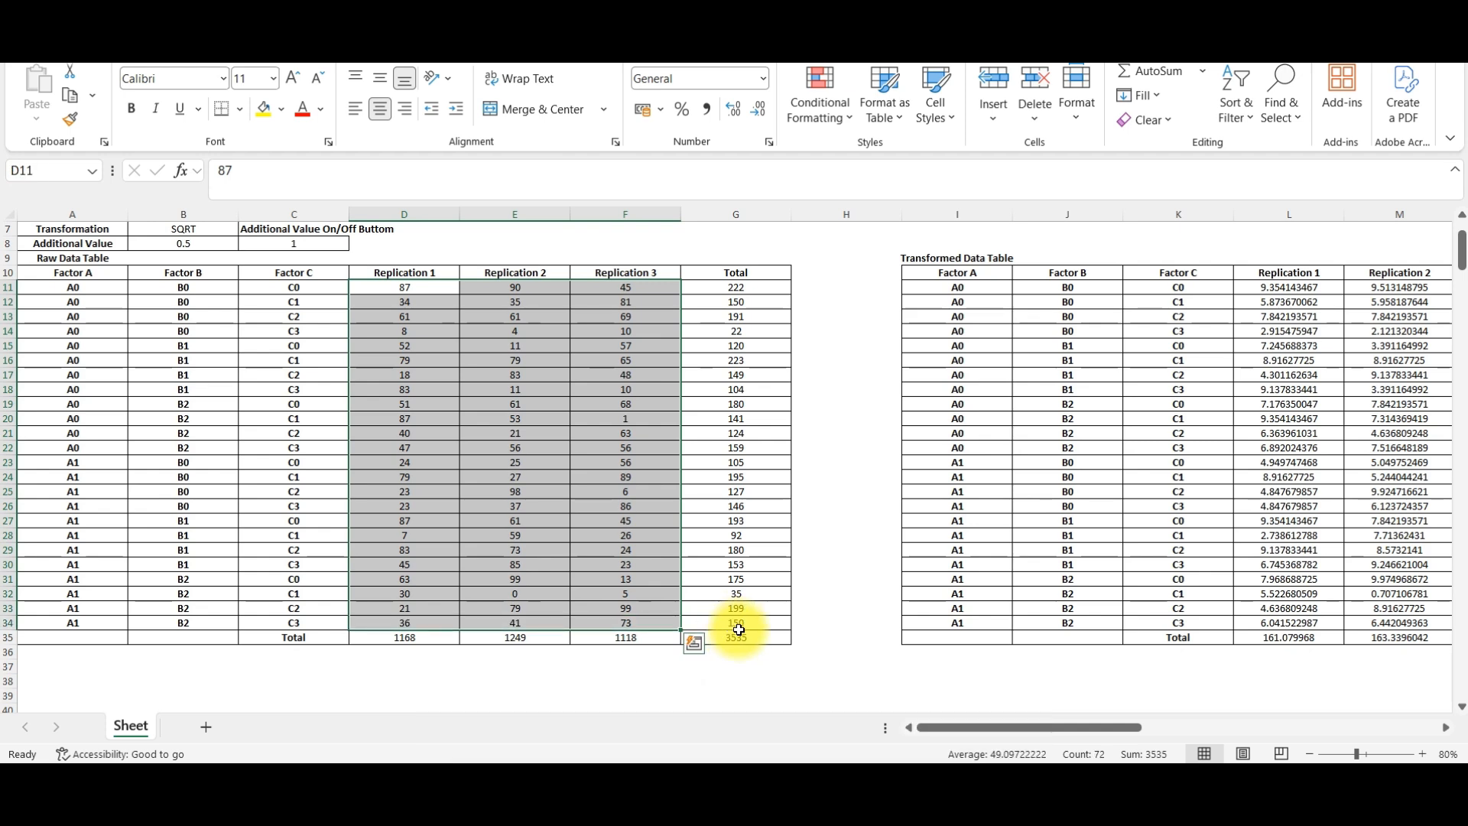
Step: Examine the Transformed Data Table's replication values in L11:N34 and compare the formula in L11 with raw value D11
click(972, 257)
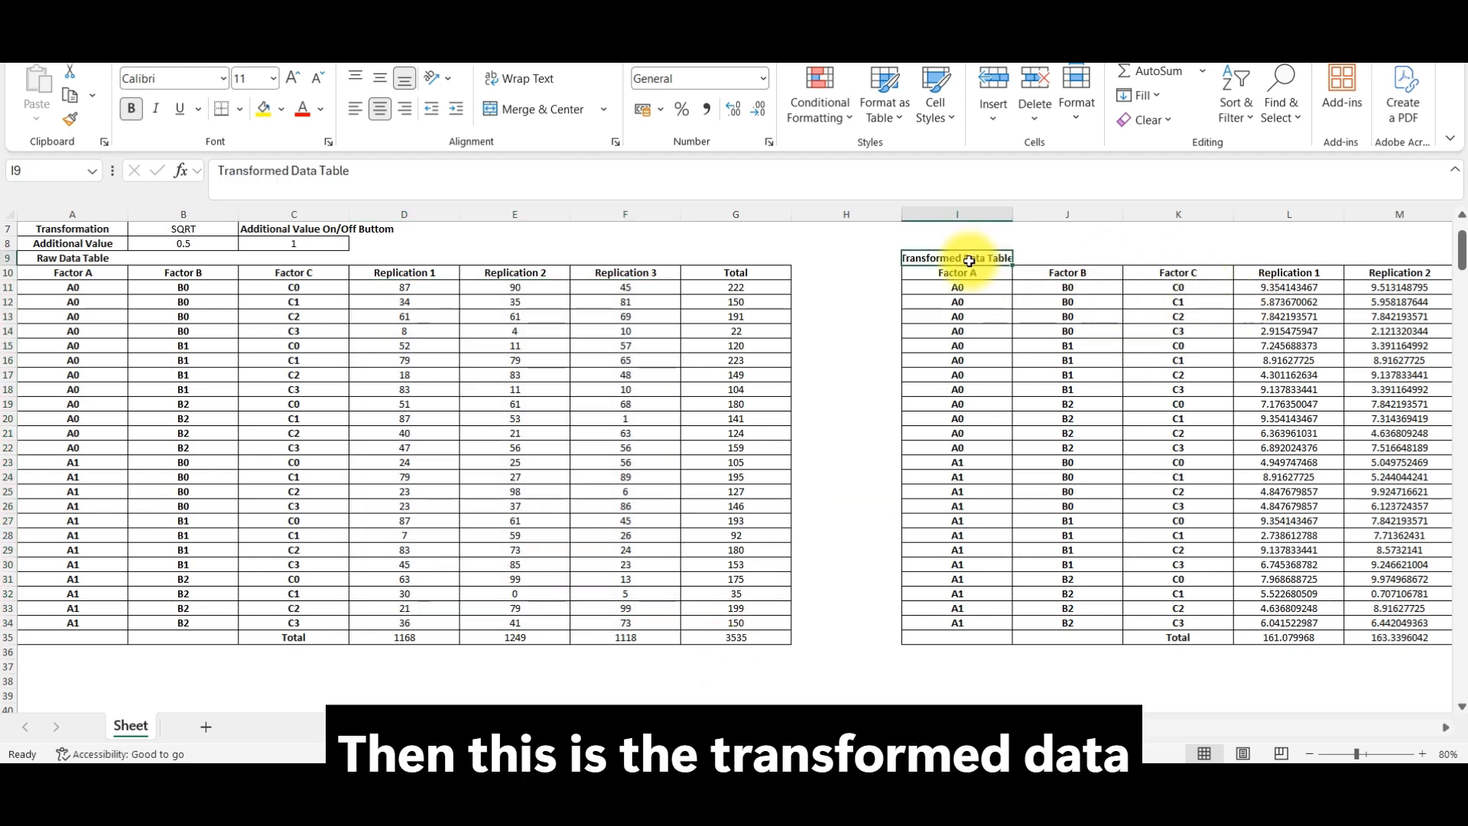
drag(1060, 728, 1124, 727)
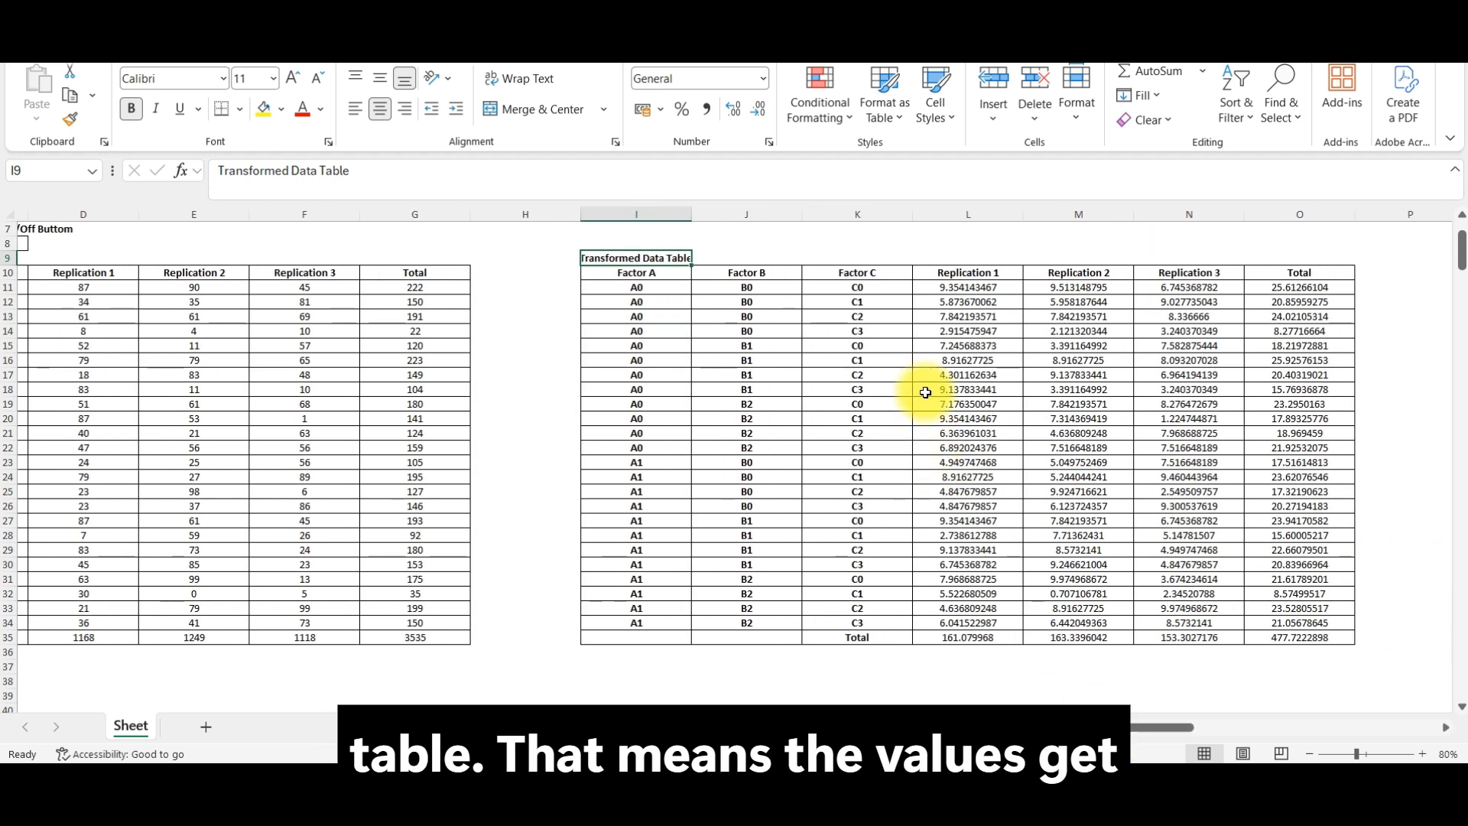
drag(954, 294, 1192, 626)
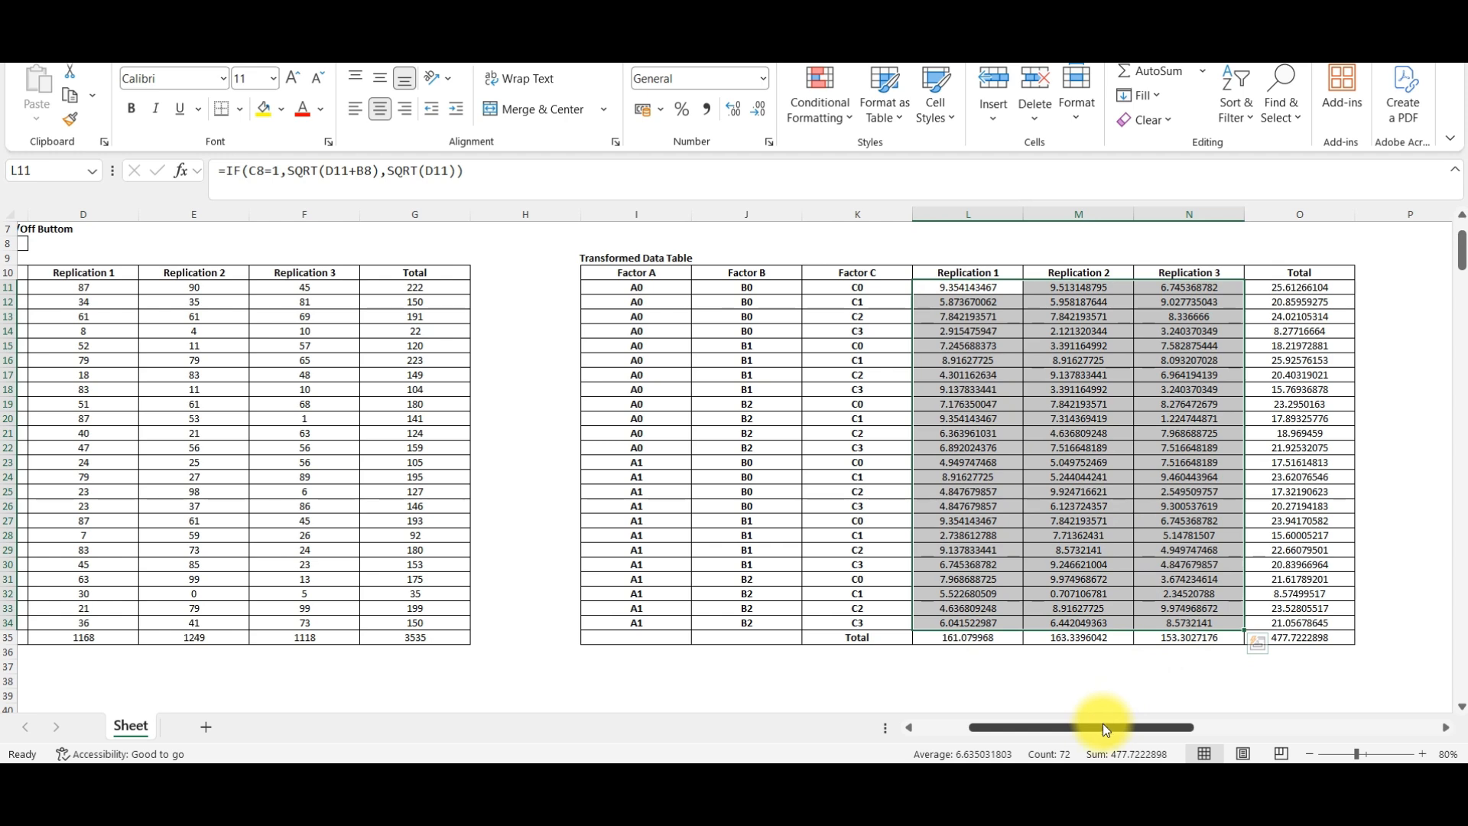
drag(1102, 727, 1077, 748)
click(1080, 290)
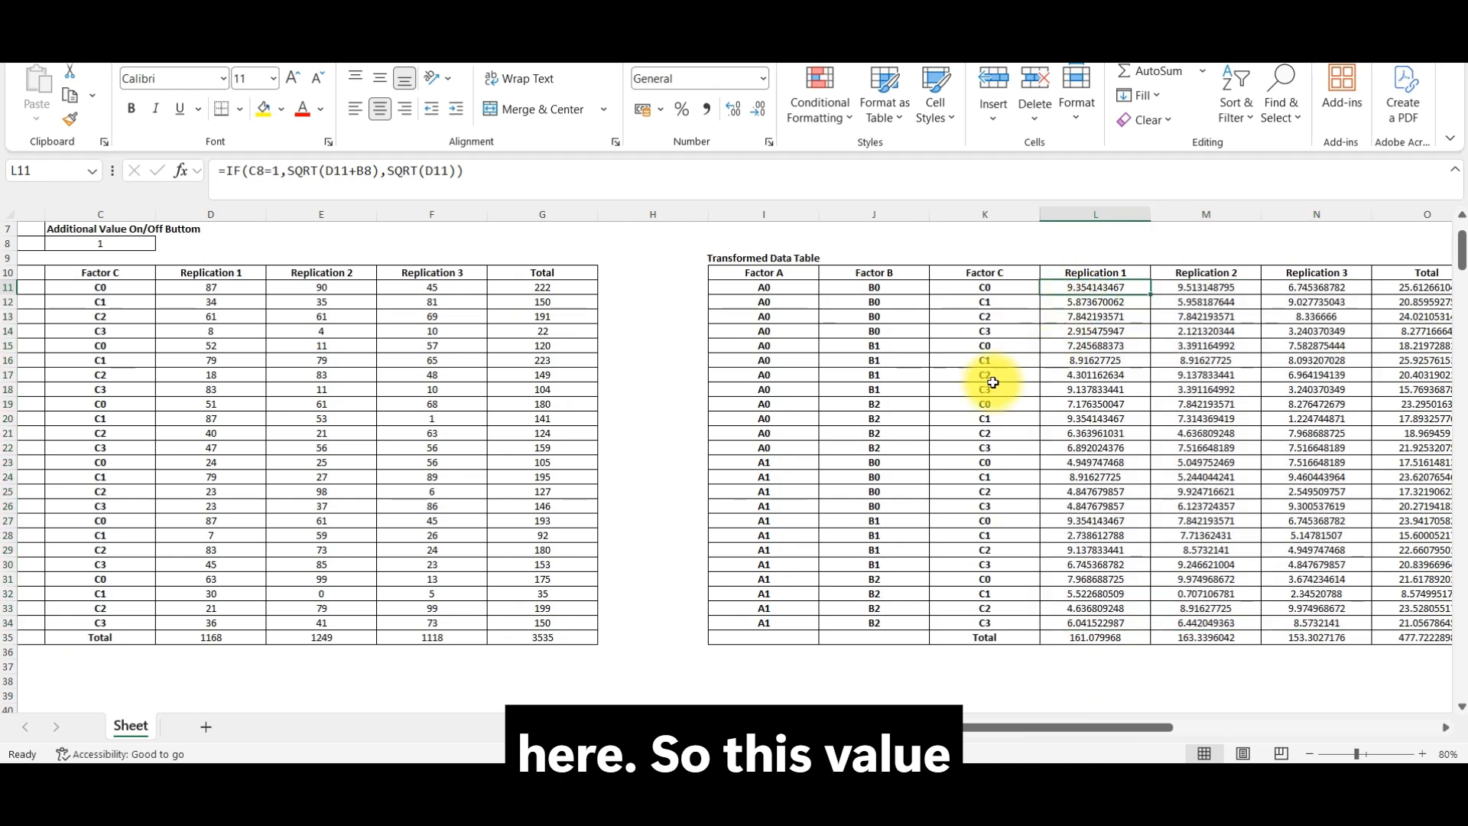
click(224, 290)
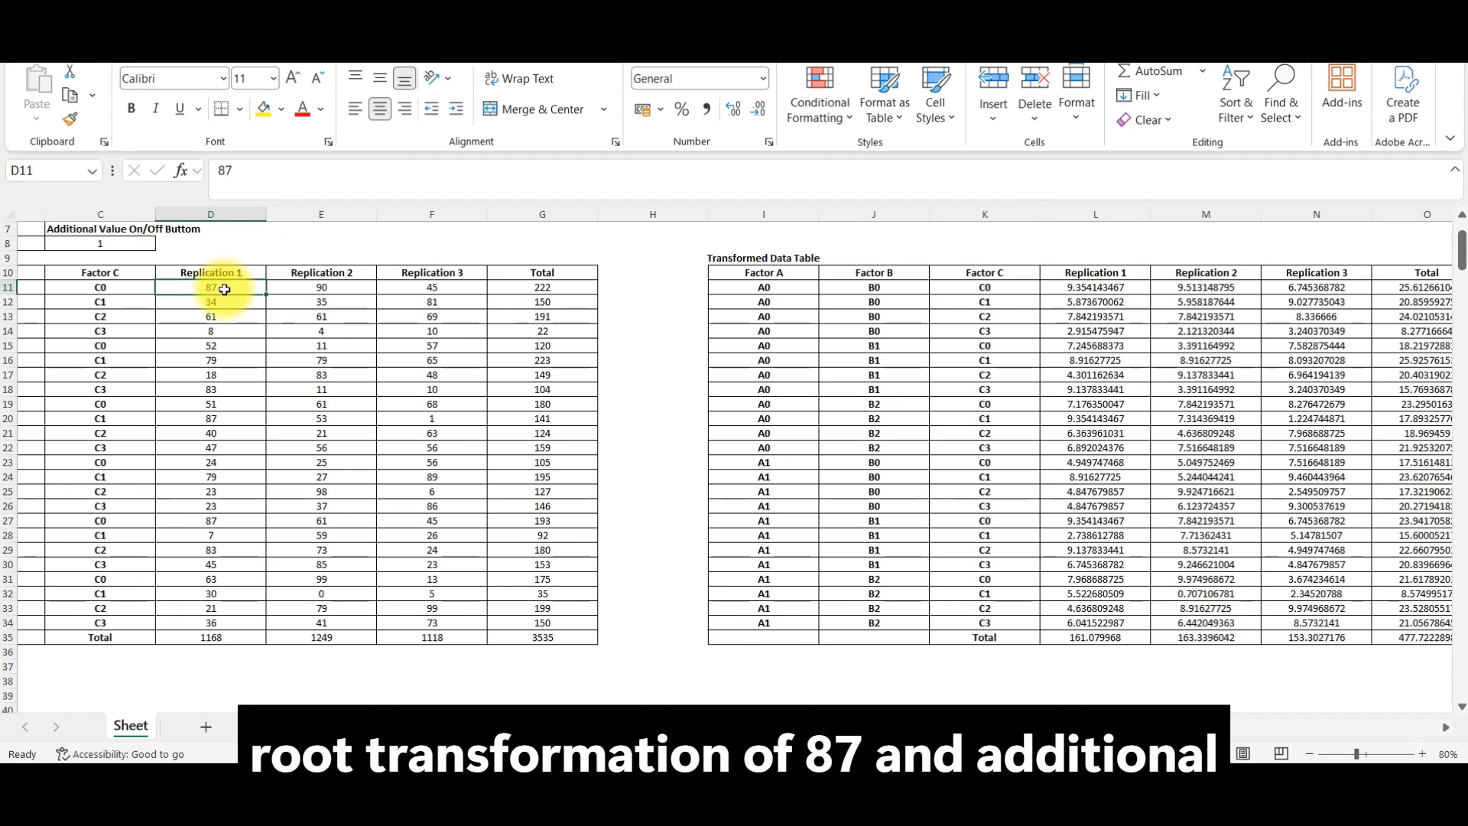
Step: Cross-check the first transformed value by calculating the square root of 87.5 in cell L9, and clear that cell
click(1070, 257)
text(=S)
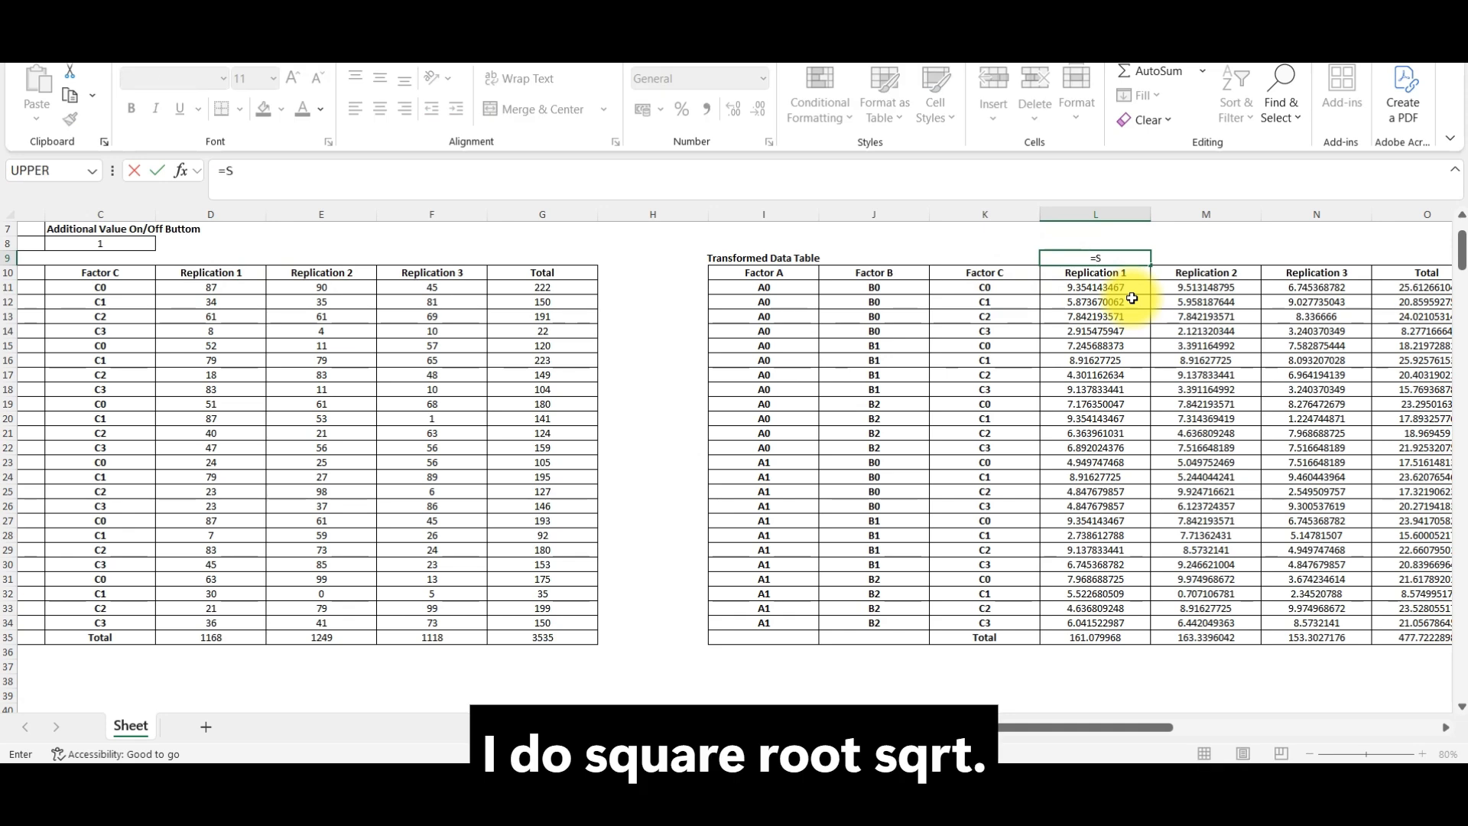
text(QRT)
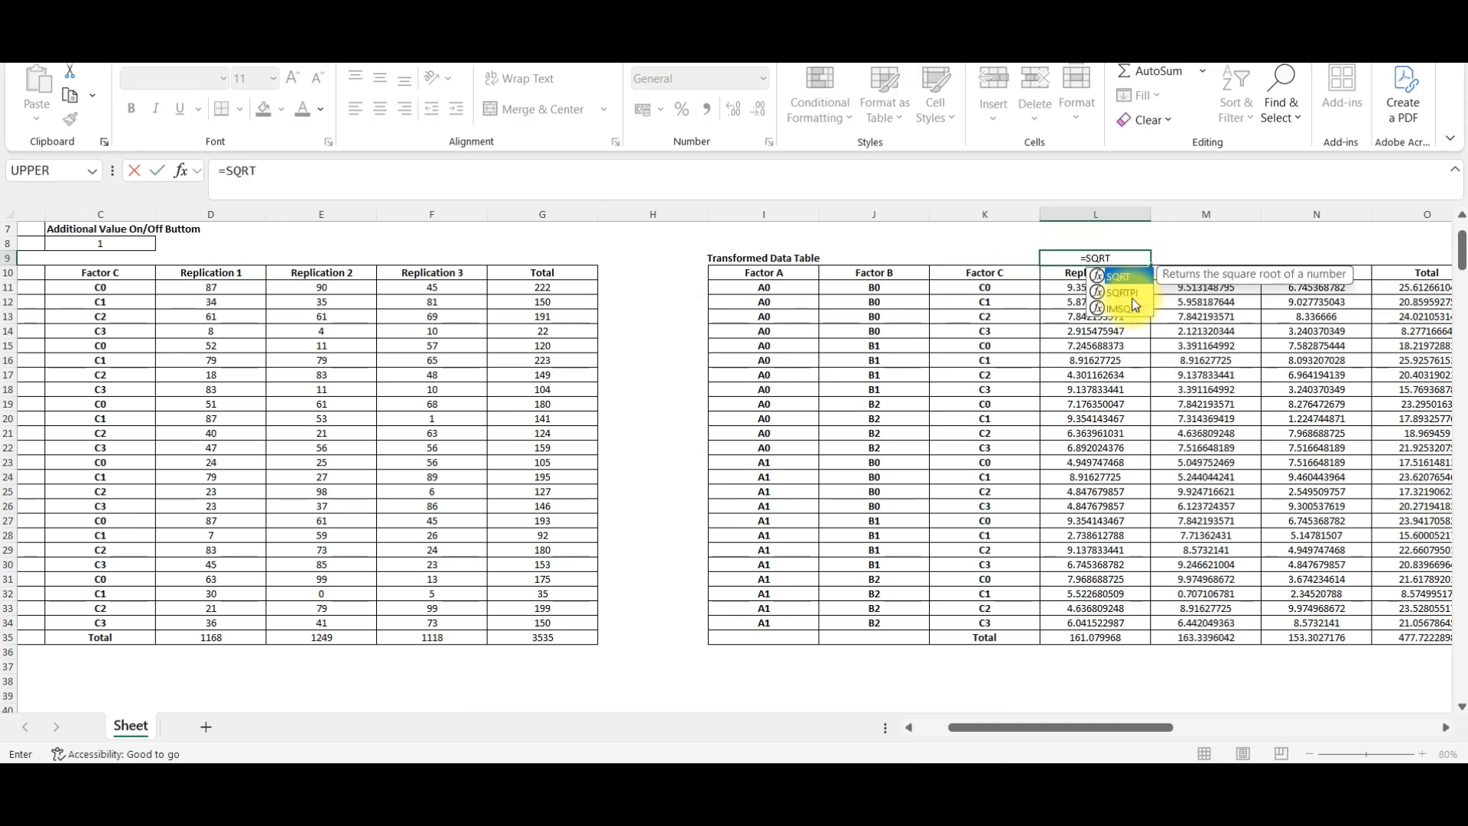
text((87)
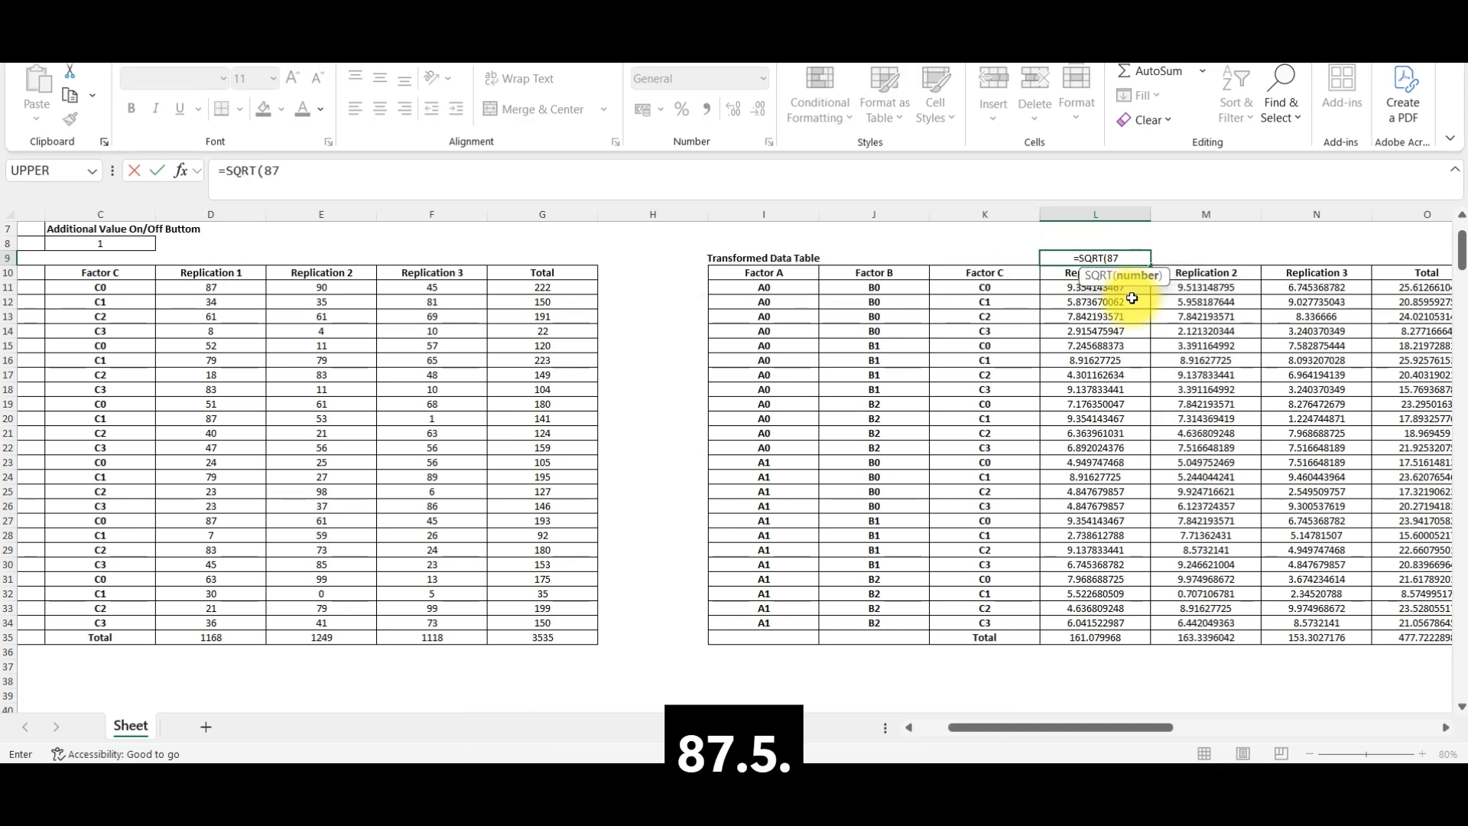
text(.5)
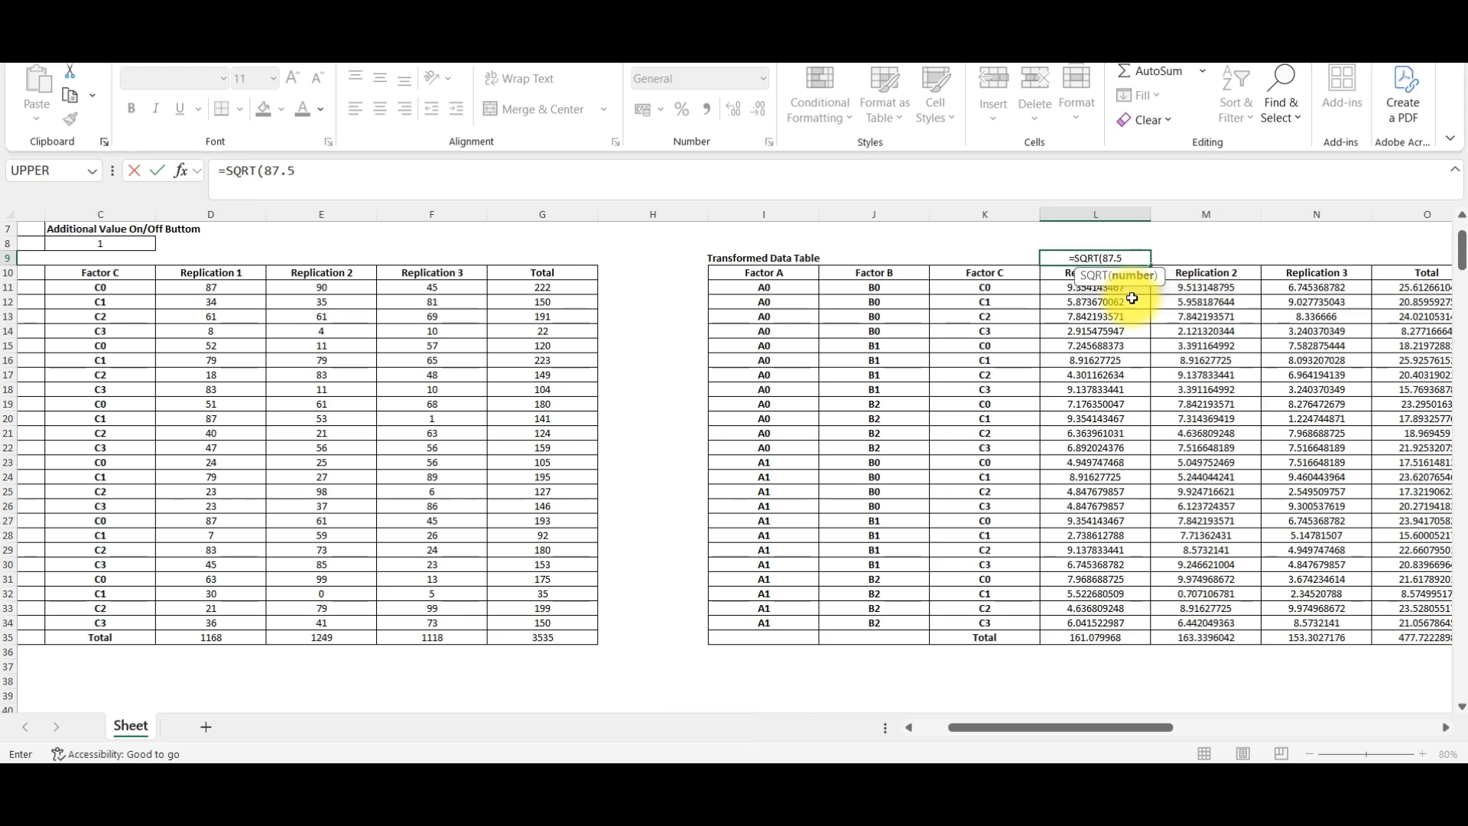
key(Return)
key(Up)
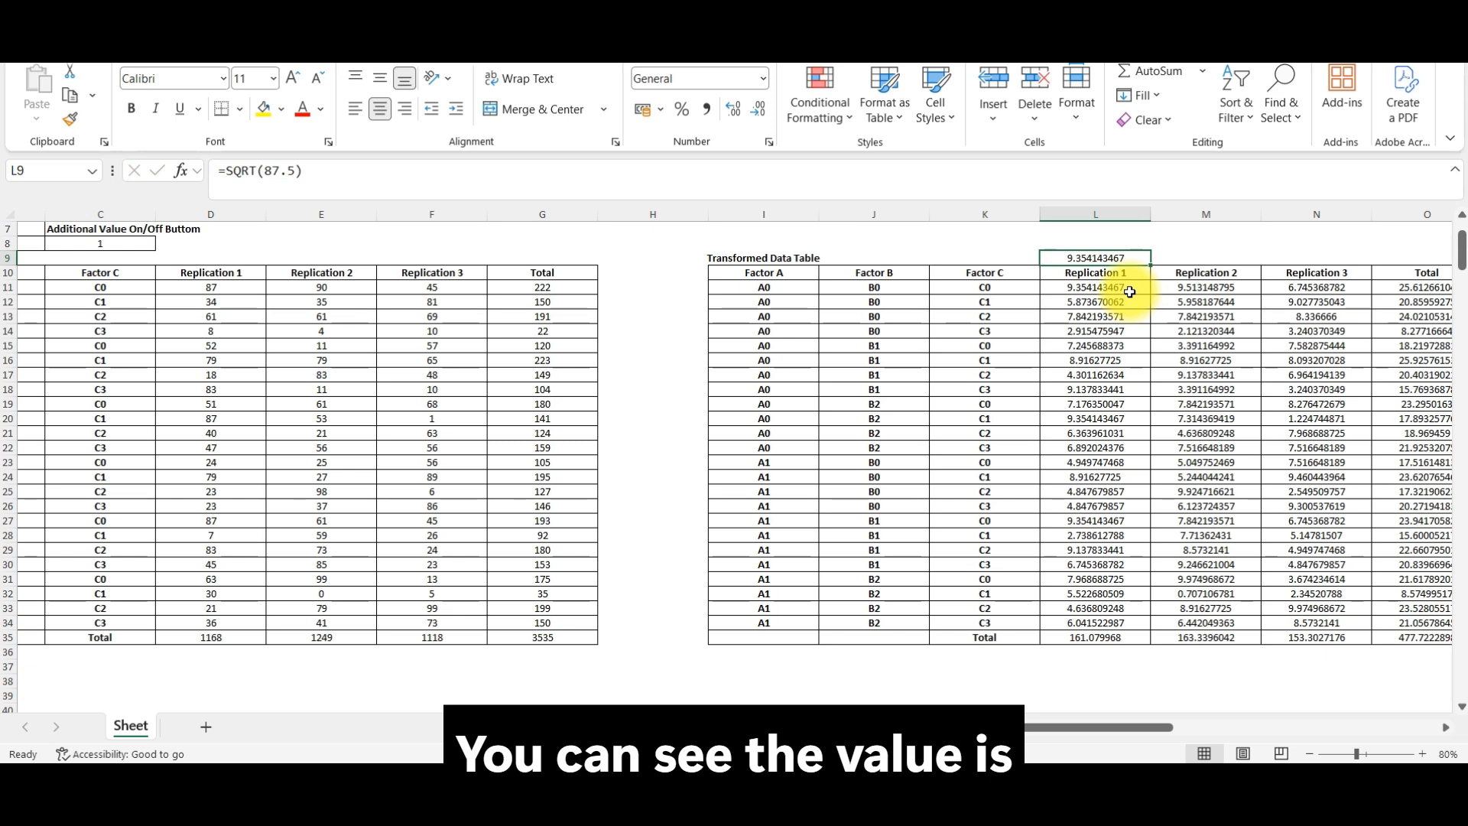
key(Delete)
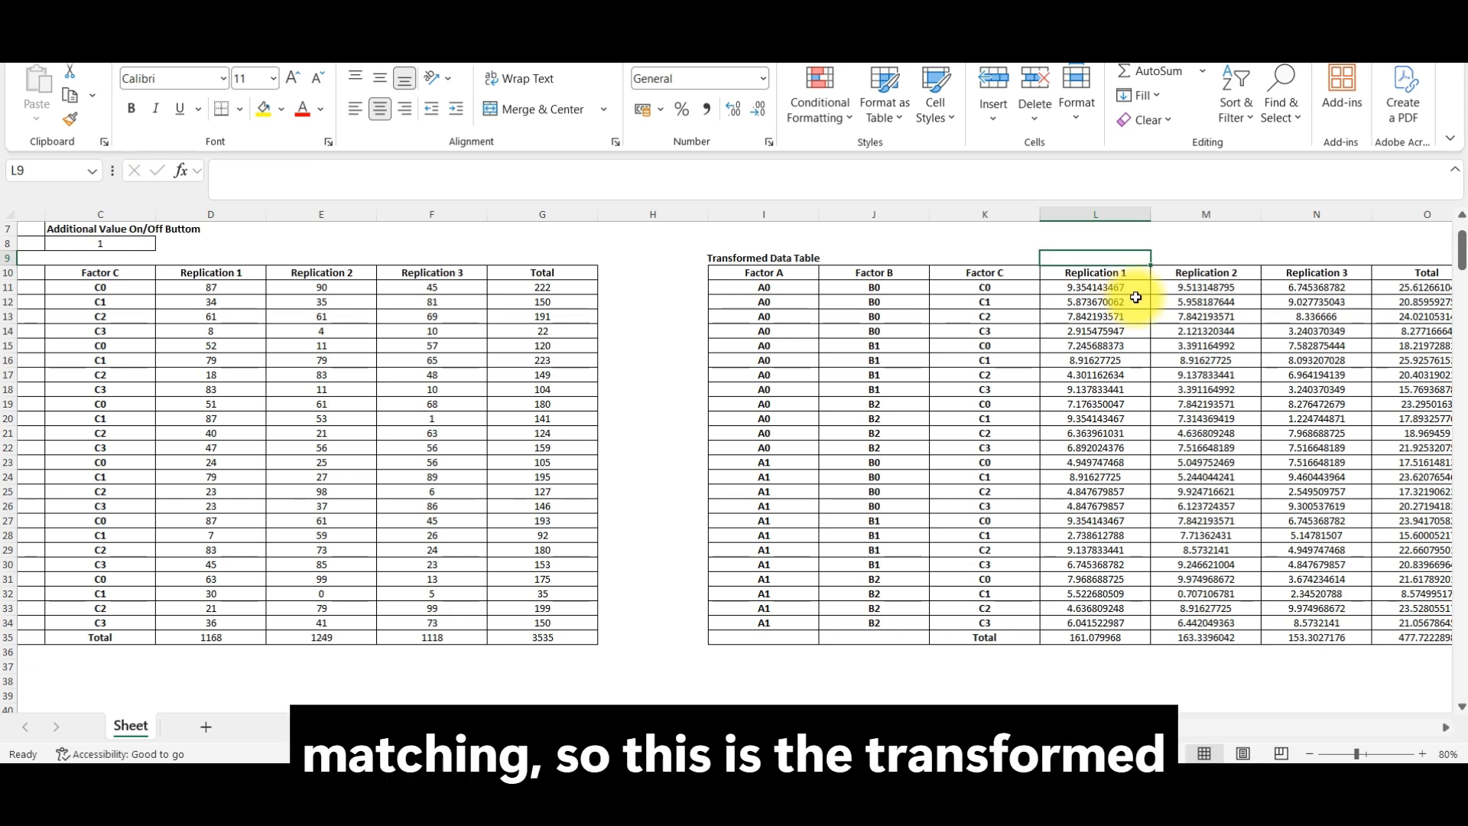
Step: Look over the transformed values in L11:N34, the raw data in D11:F34 and the analysis of variance table
drag(1125, 289, 1310, 622)
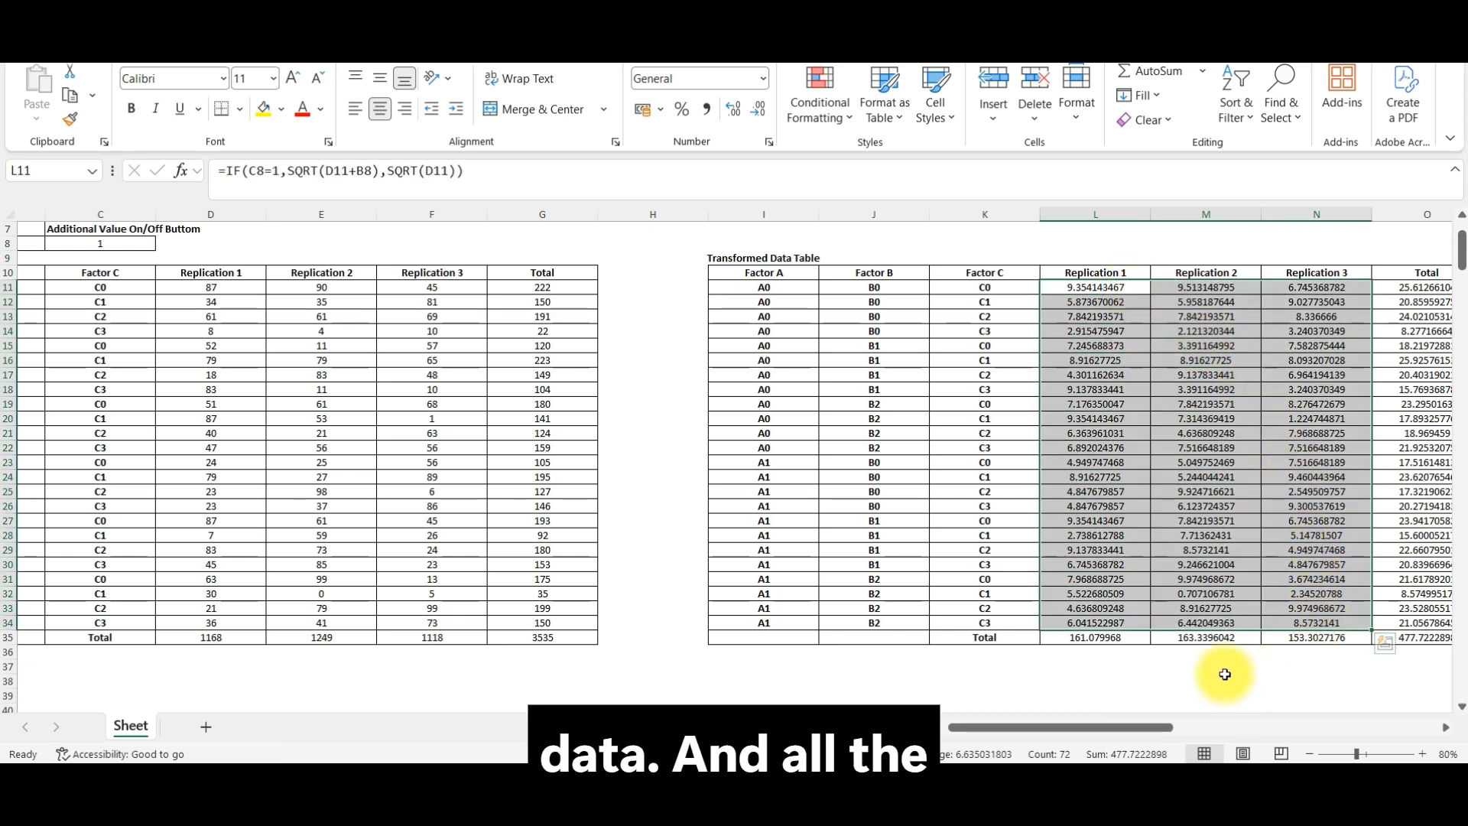
drag(1107, 728, 1268, 756)
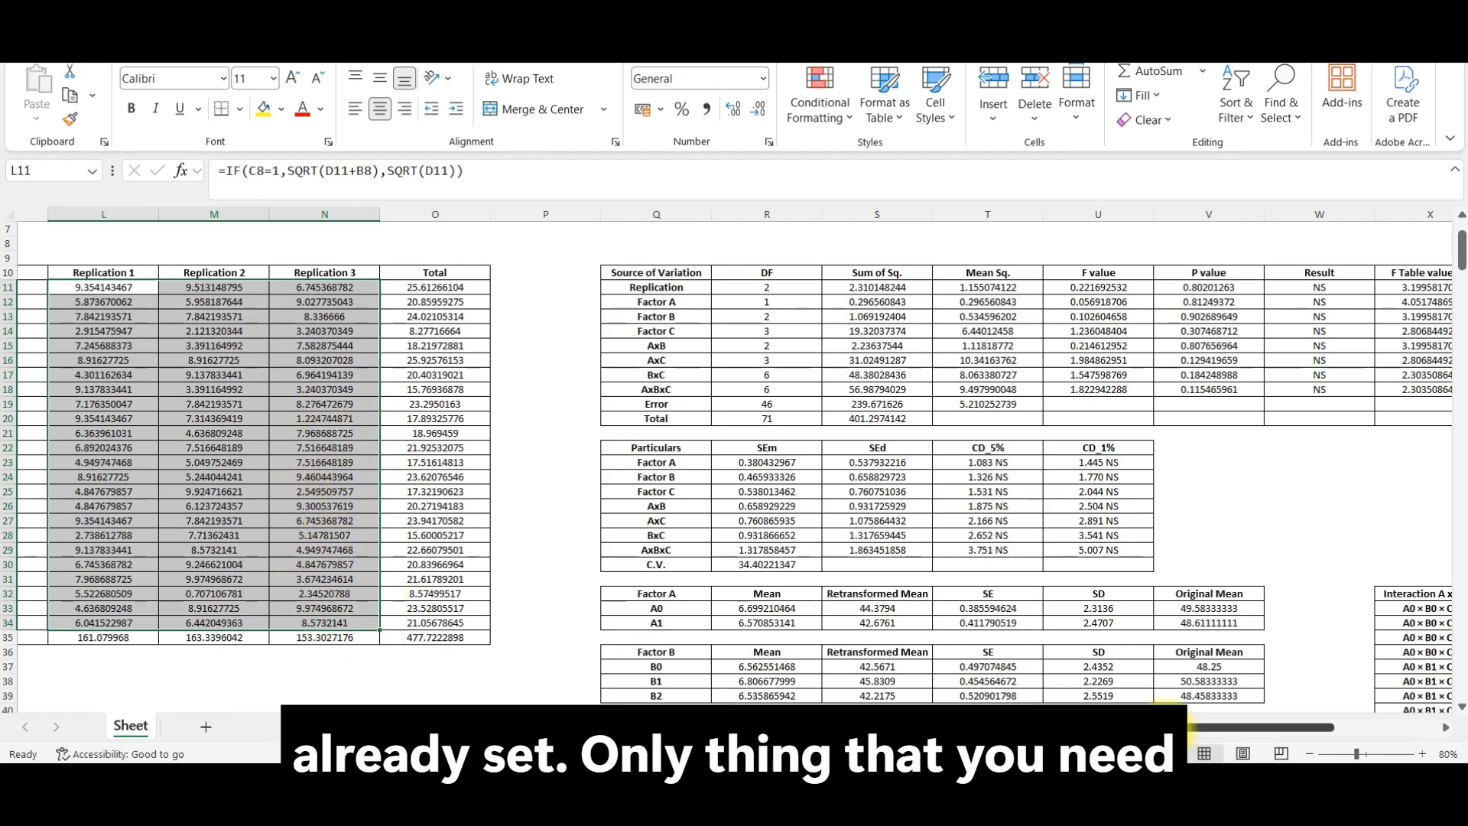
drag(1292, 728, 964, 727)
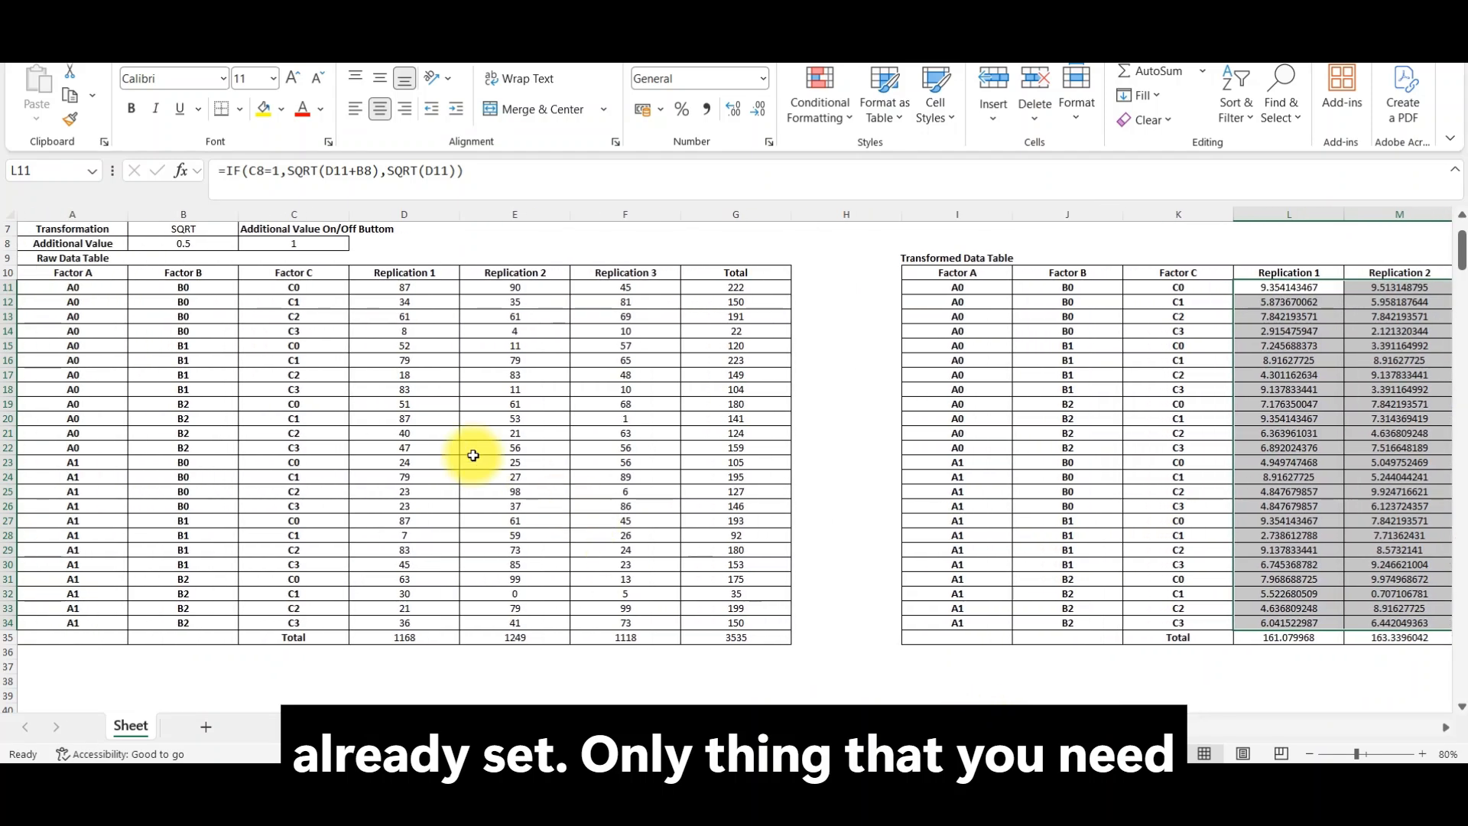
drag(426, 287, 644, 621)
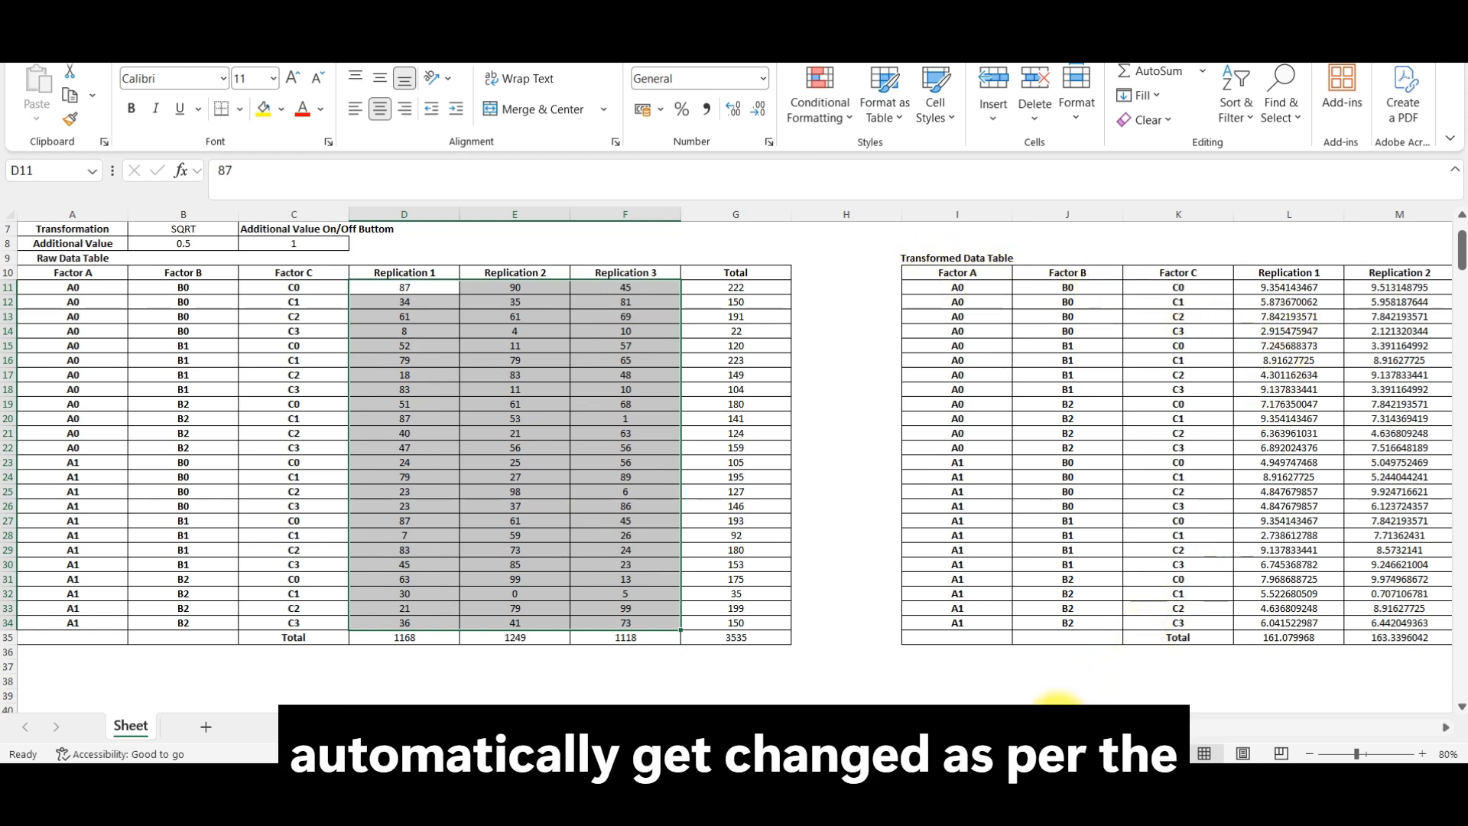
drag(1071, 727, 1219, 732)
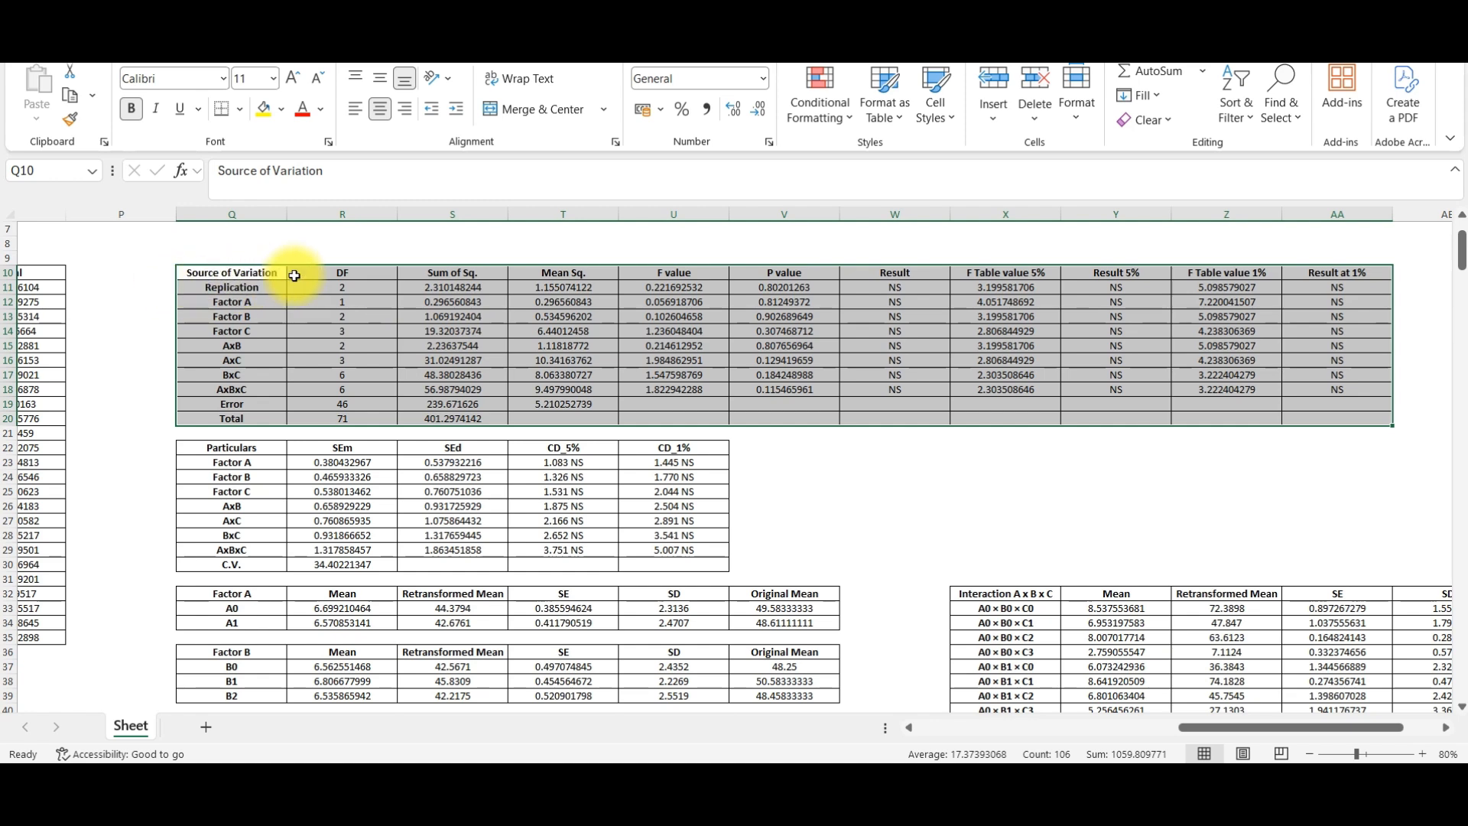
Step: Examine the SEm, SEd, CD_5% and CD_1% statistics in R22:U30 and check the coefficient of variation formula in R30
scroll(304, 417, down, 2)
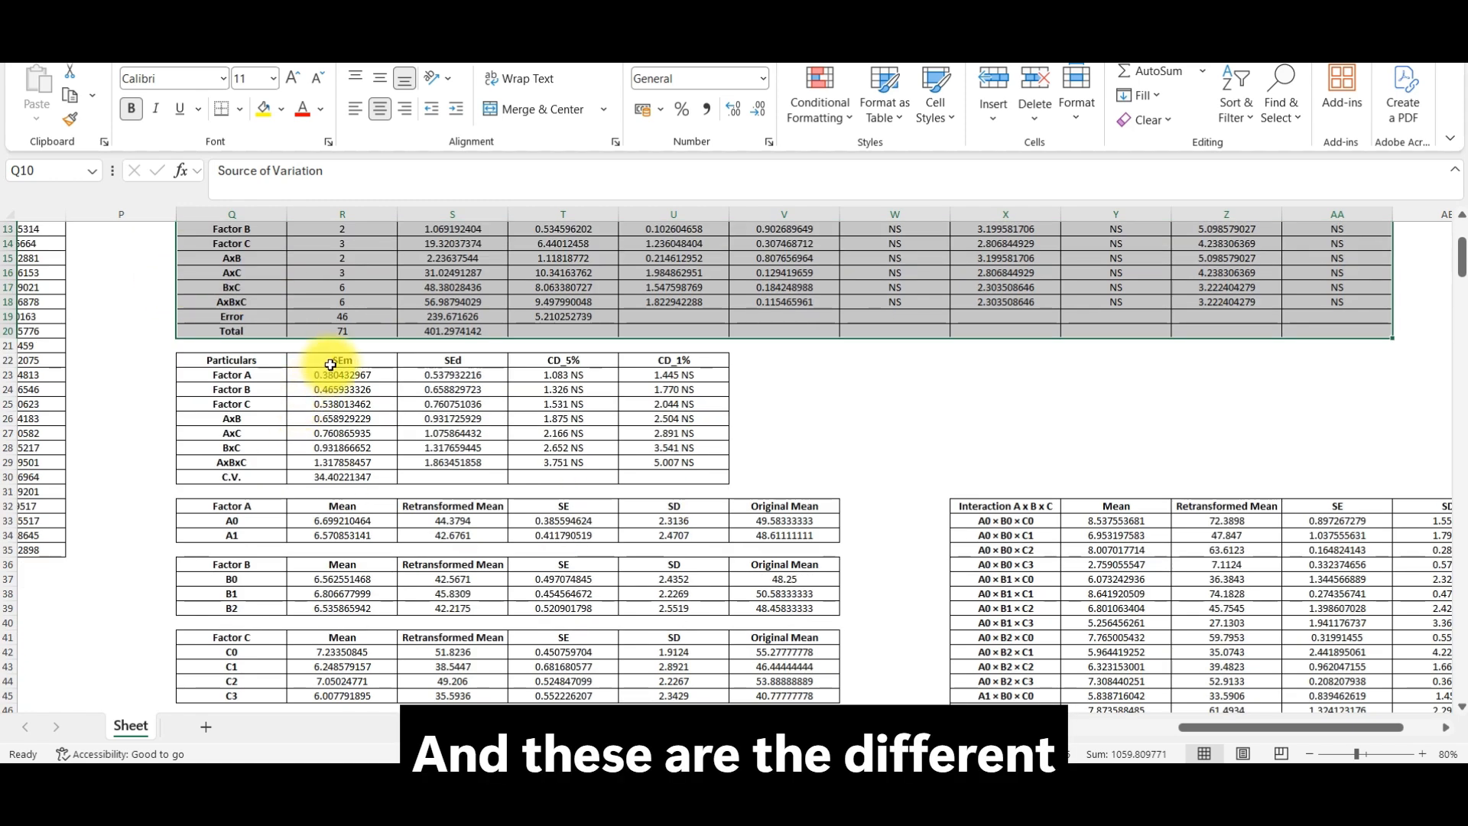
drag(330, 365, 669, 481)
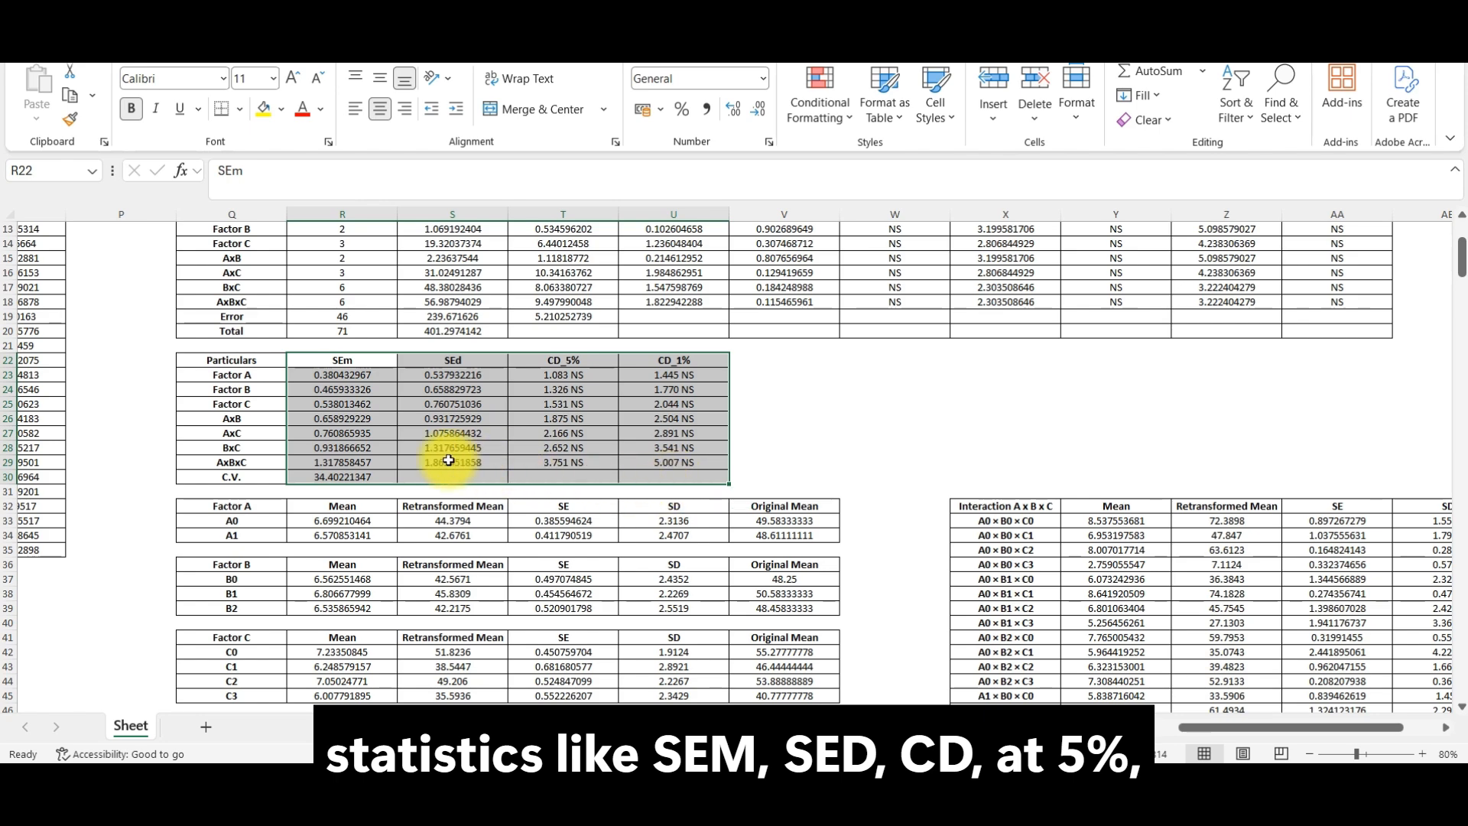
scroll(449, 461, down, 2)
click(342, 390)
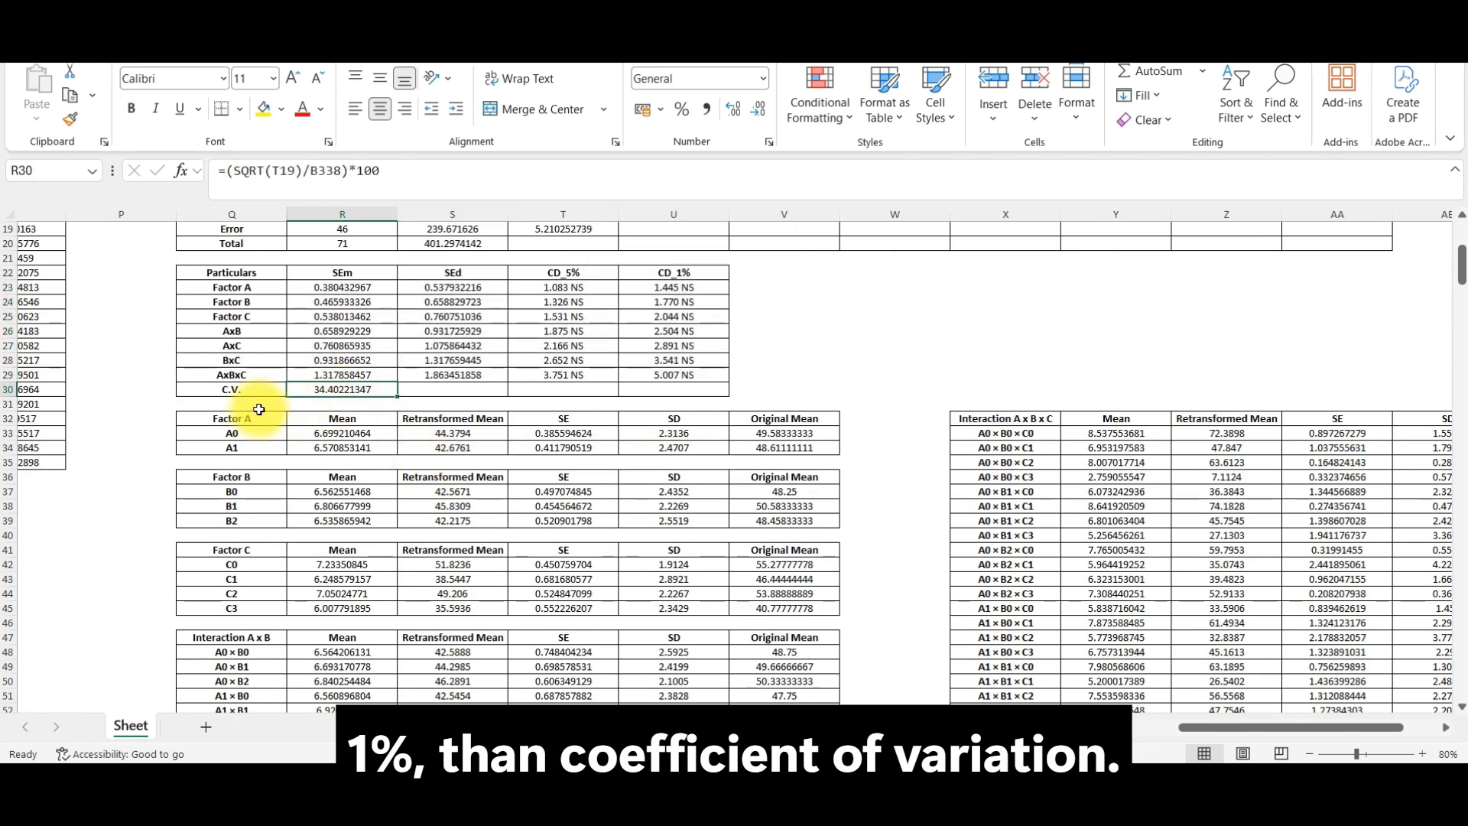
Step: Compare the Factor A mean in R33 with the retransformed mean formula in S33 and the original mean in V33
scroll(264, 432, down, 2)
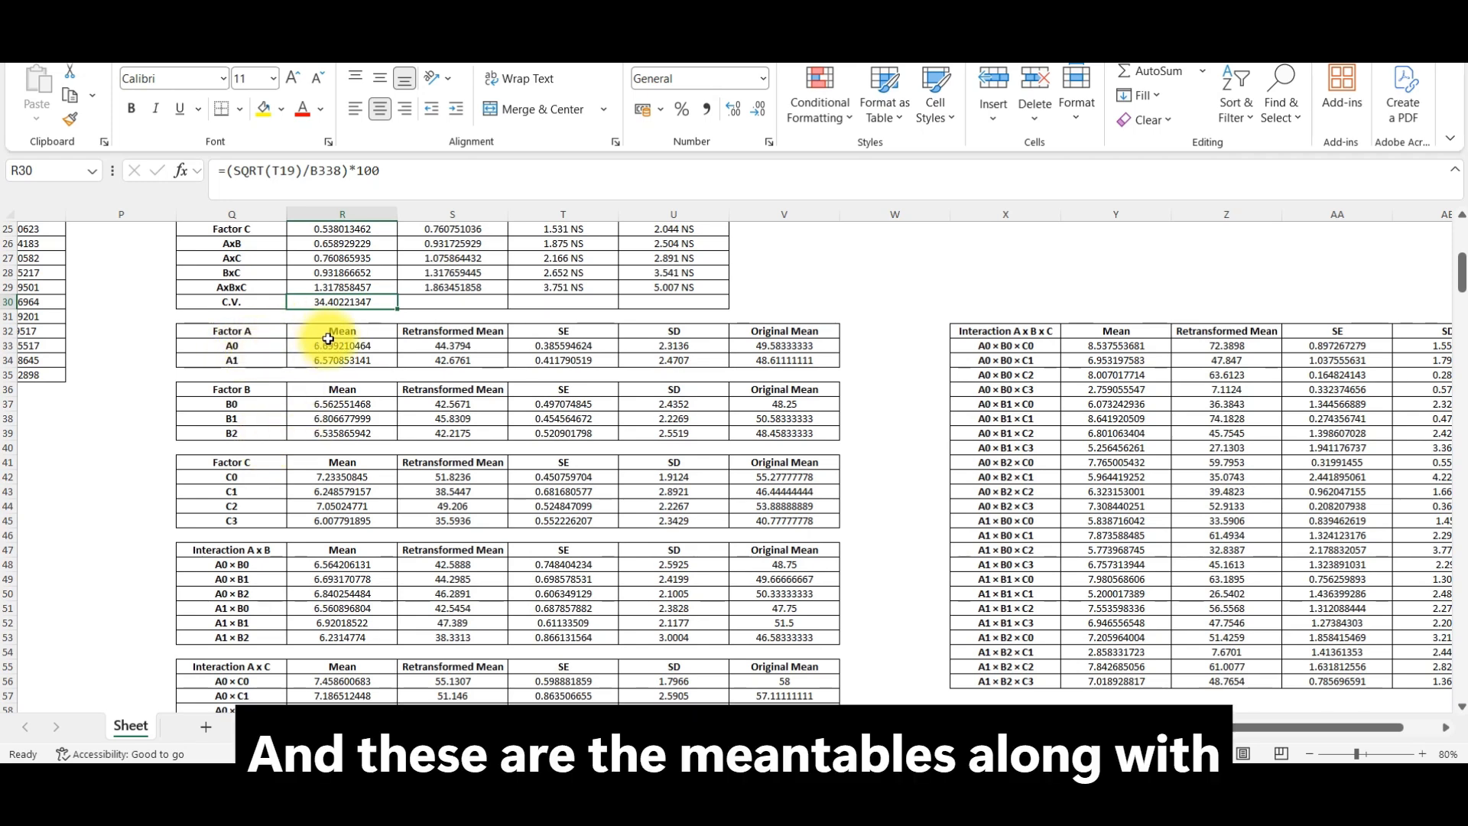
click(442, 348)
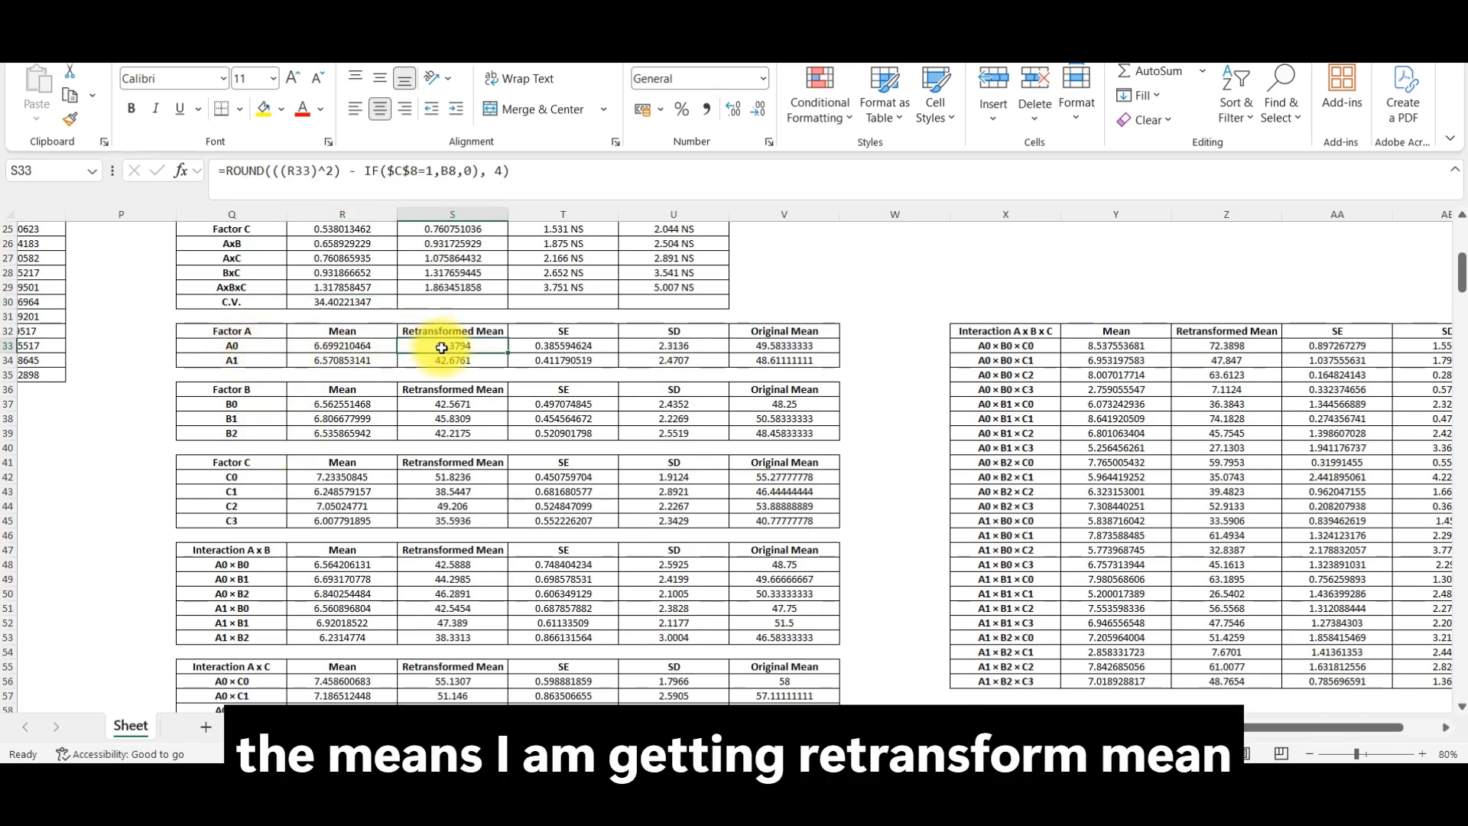
click(784, 351)
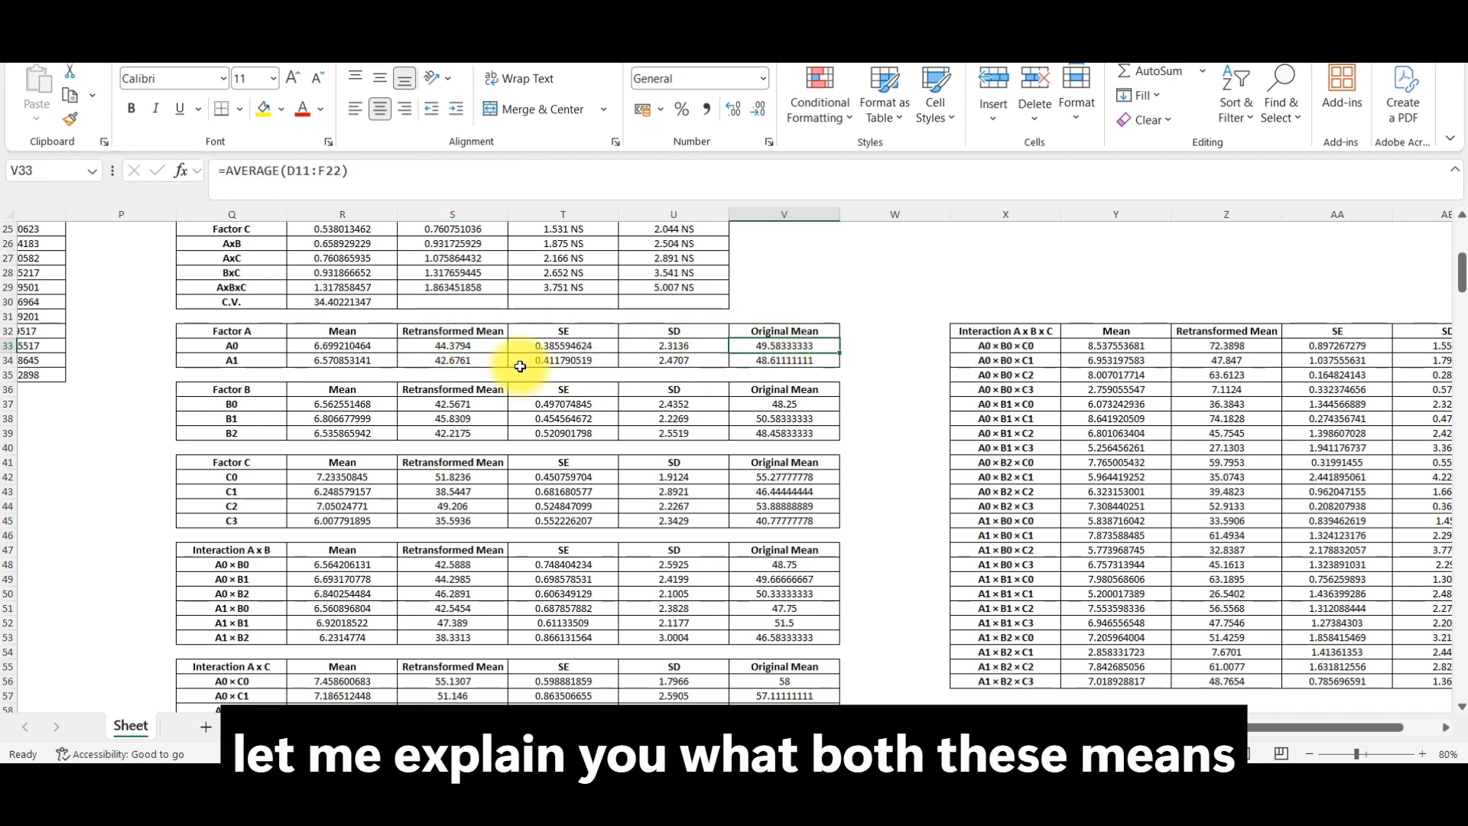
click(467, 345)
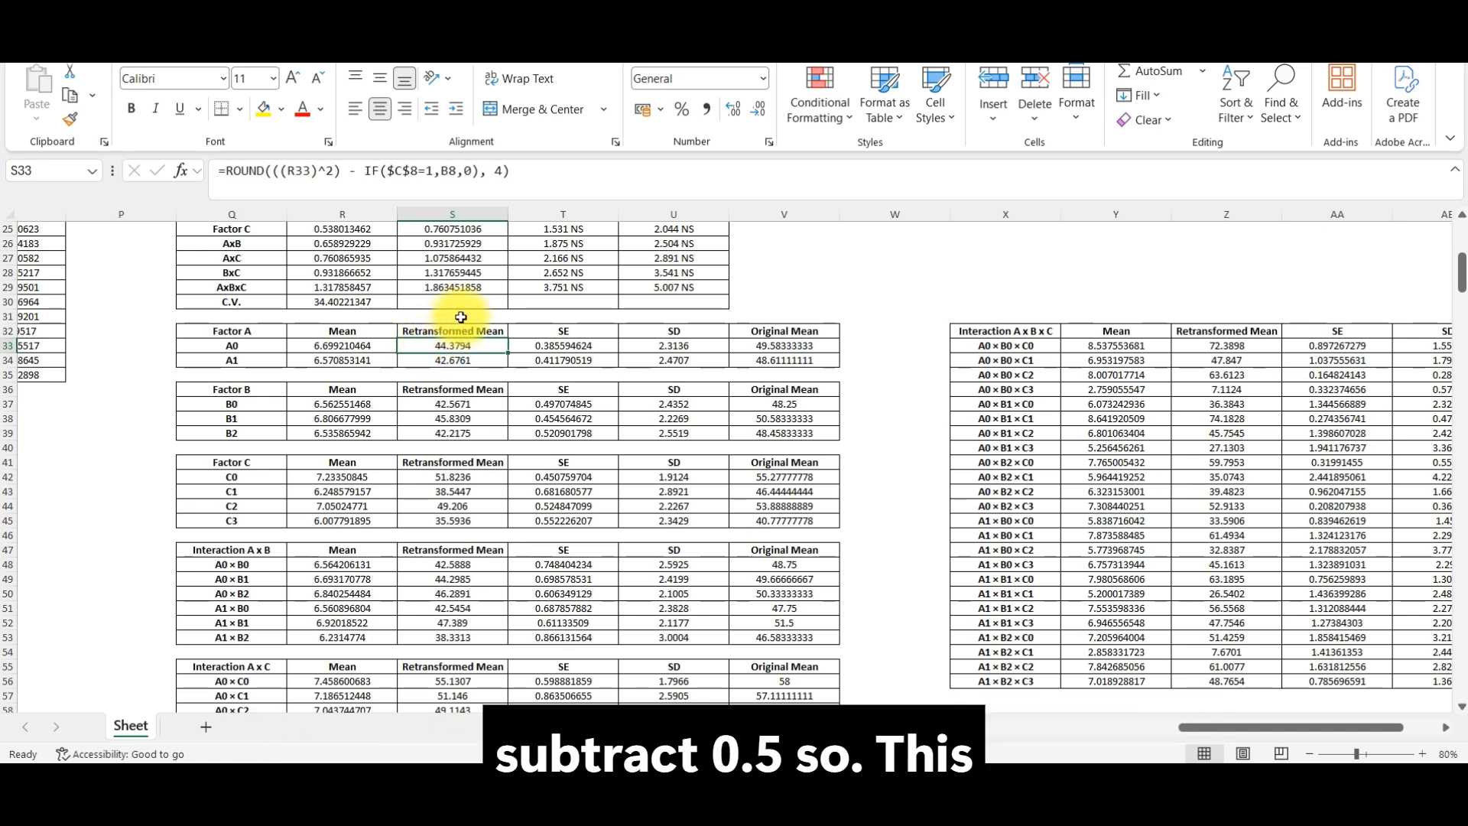
click(344, 346)
click(452, 349)
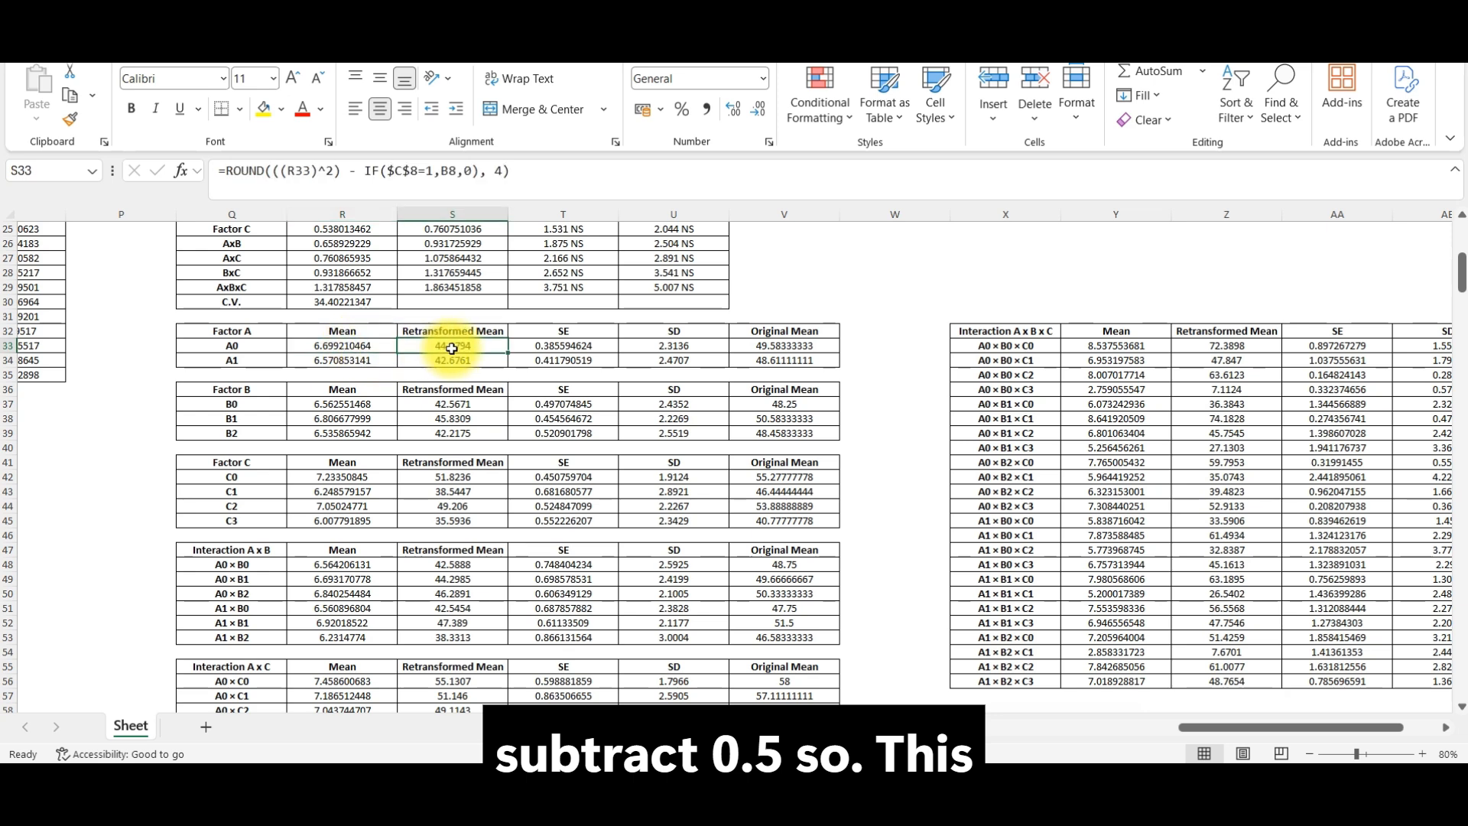
click(370, 346)
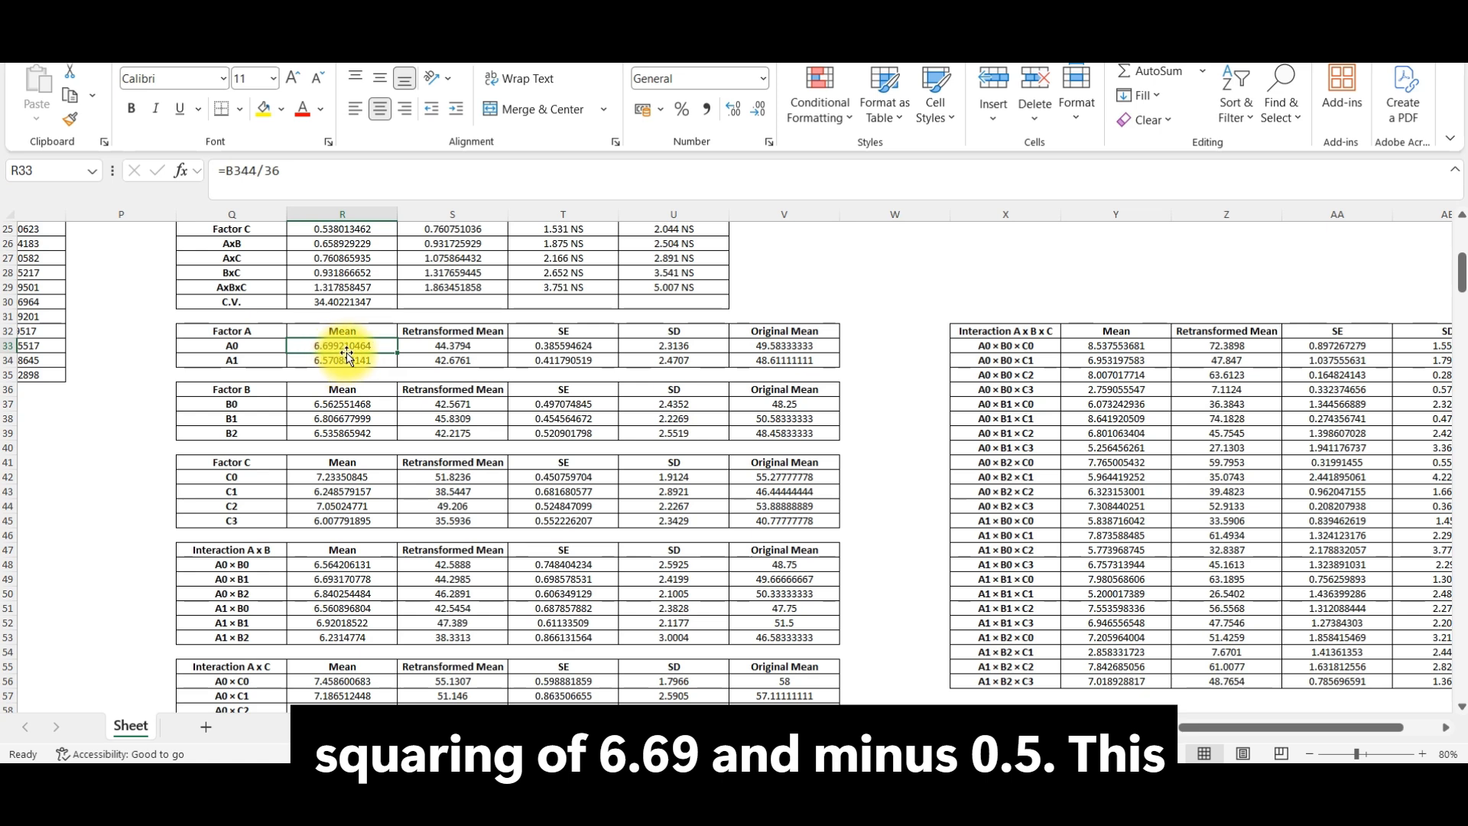
click(470, 346)
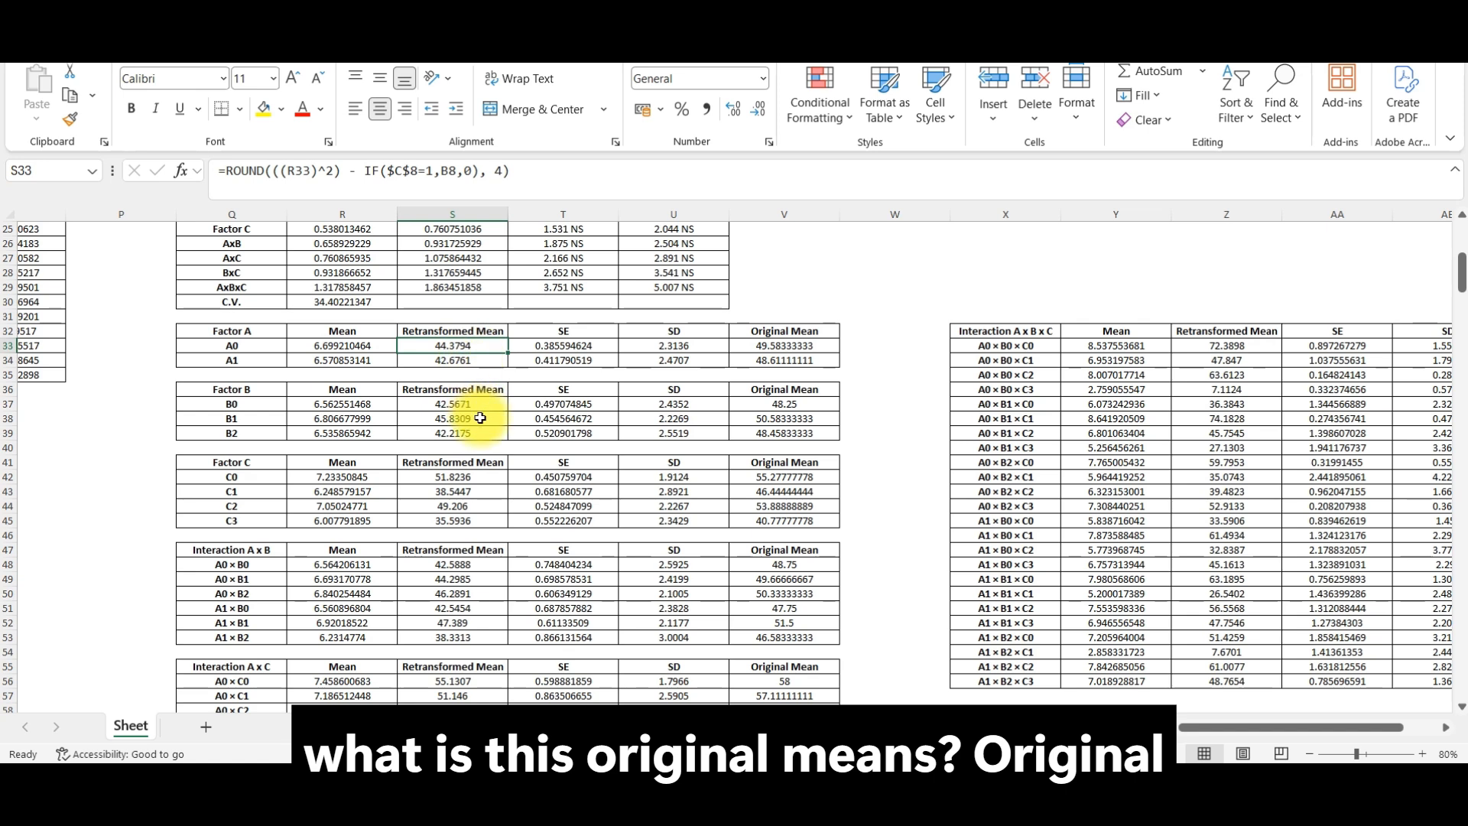
Step: Trace the original mean formula in V33 to its source range D11:F22 in the Raw Data Table, keeping the formula as it is
click(753, 347)
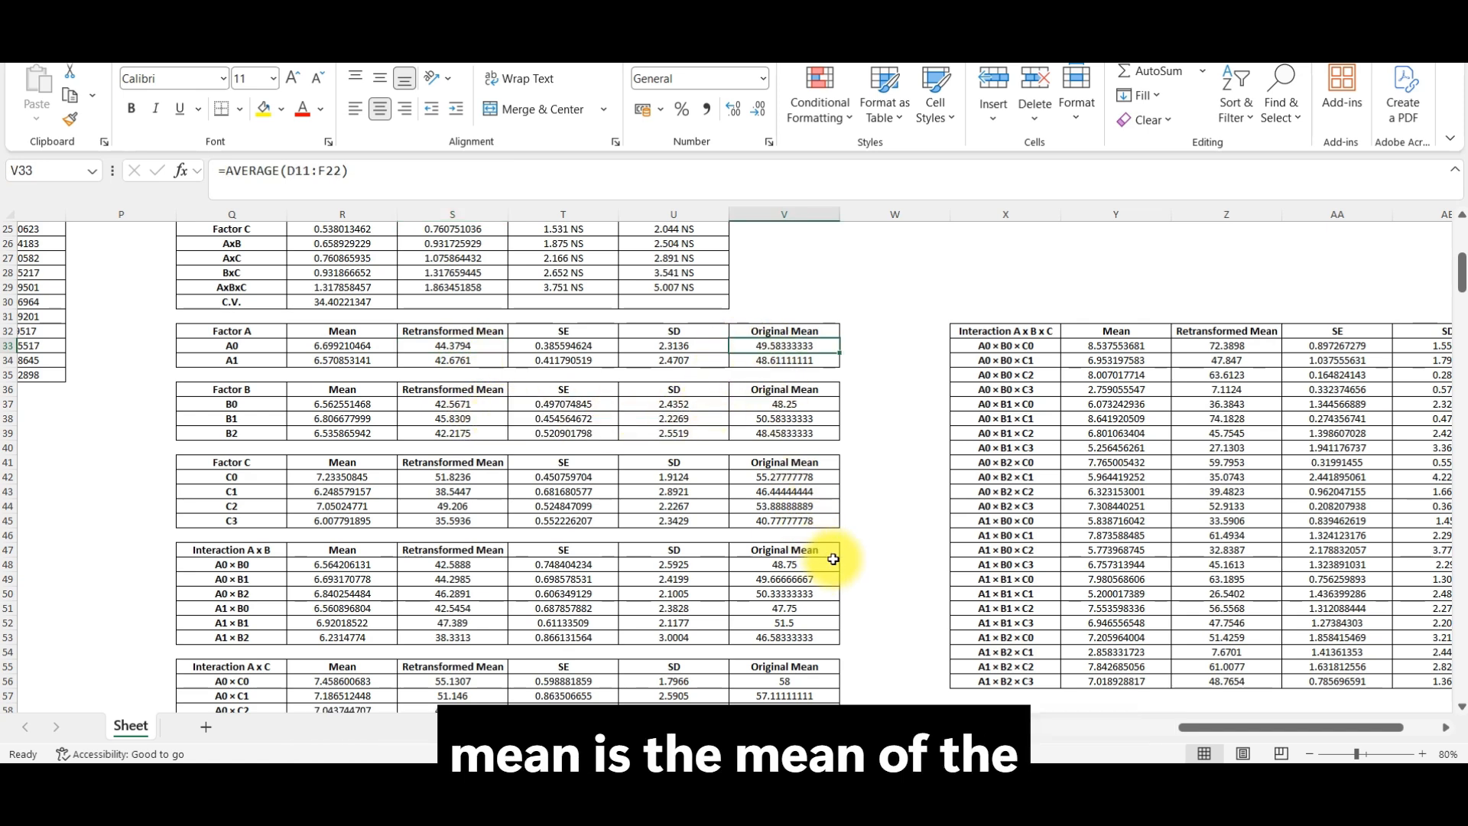
click(482, 179)
drag(1295, 728, 1032, 747)
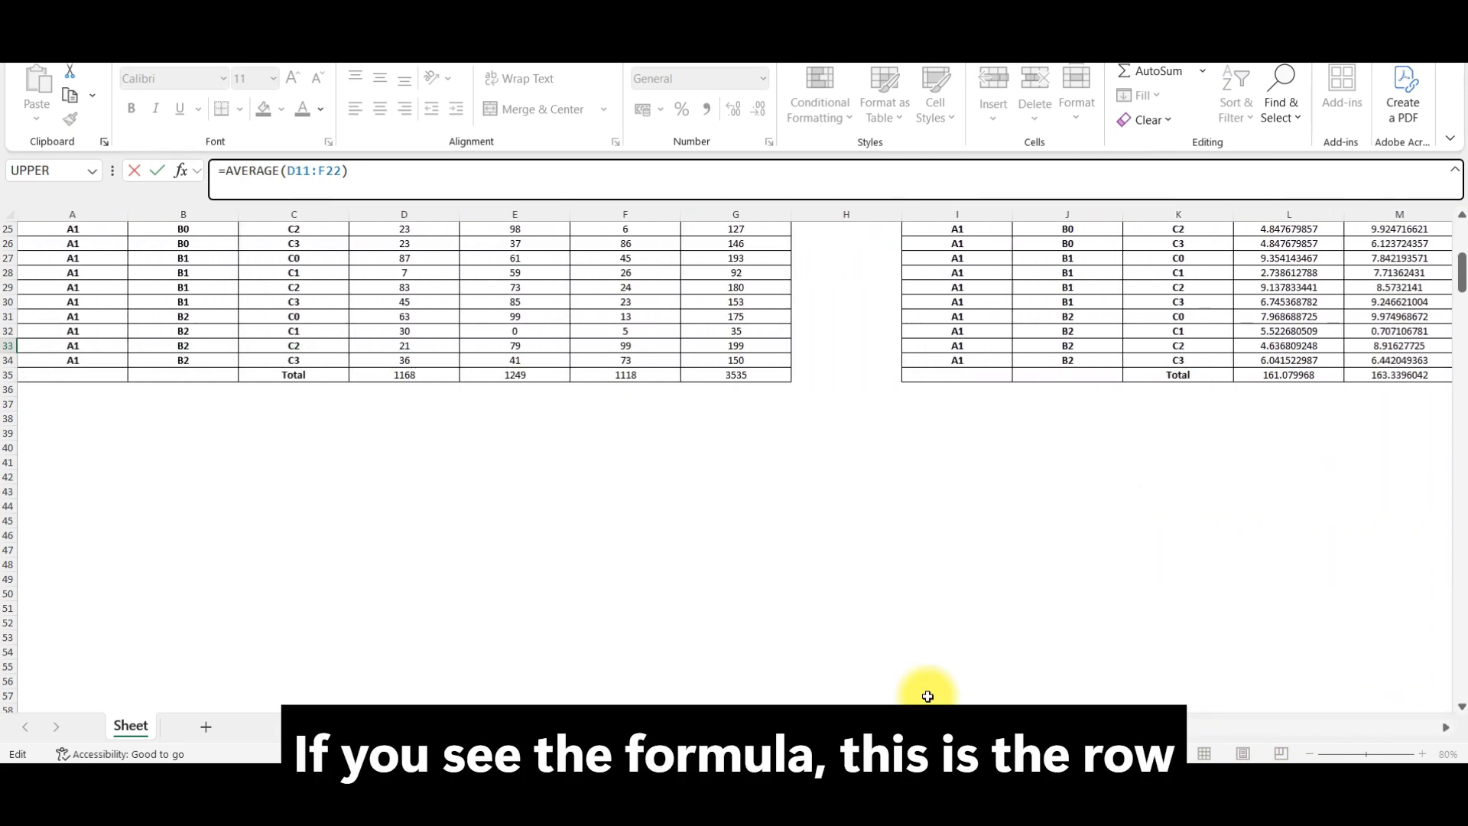
scroll(520, 520, up, 5)
scroll(519, 520, up, 2)
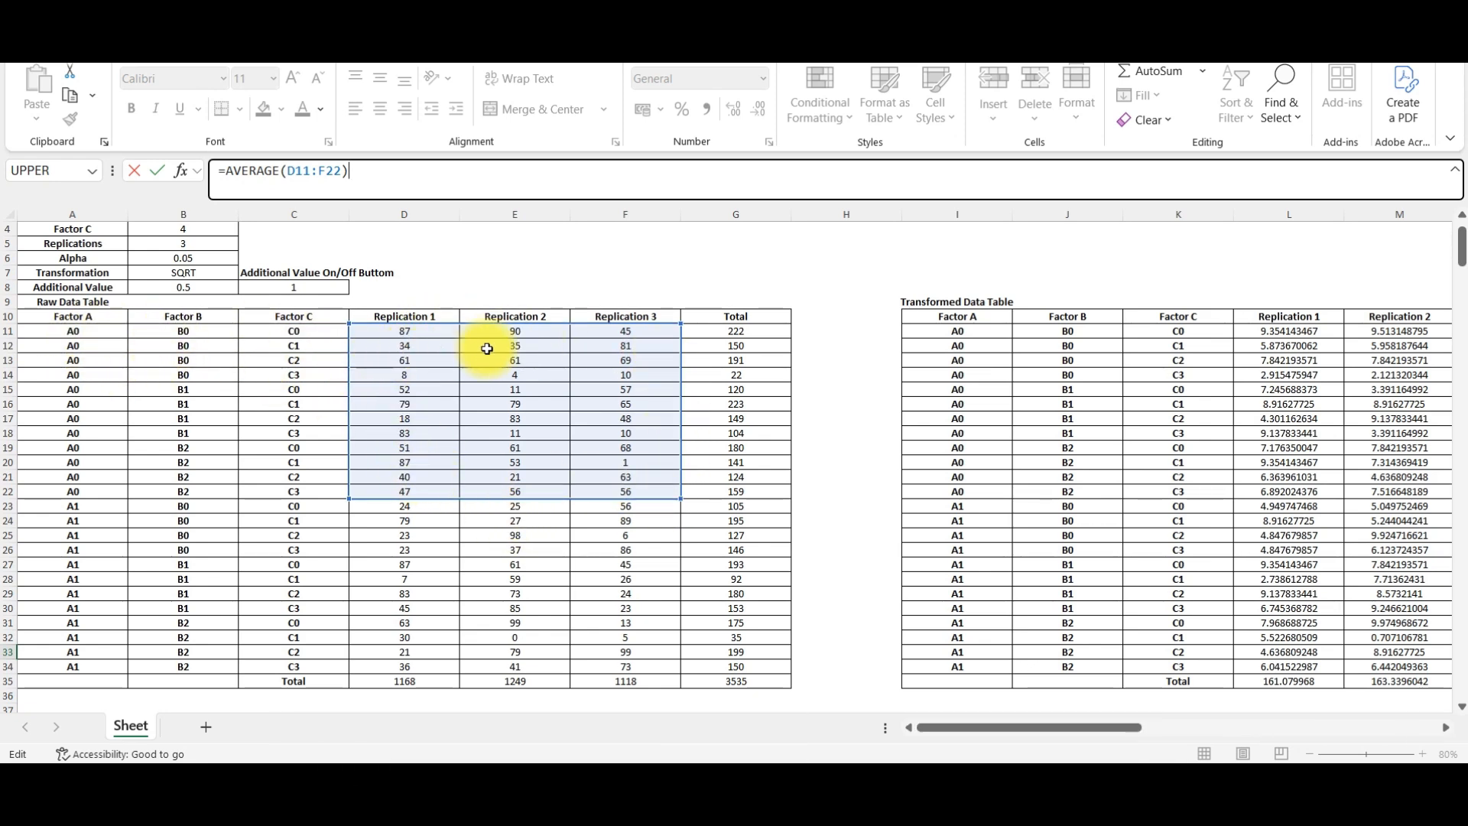
drag(1048, 730, 1260, 727)
scroll(1190, 590, down, 3)
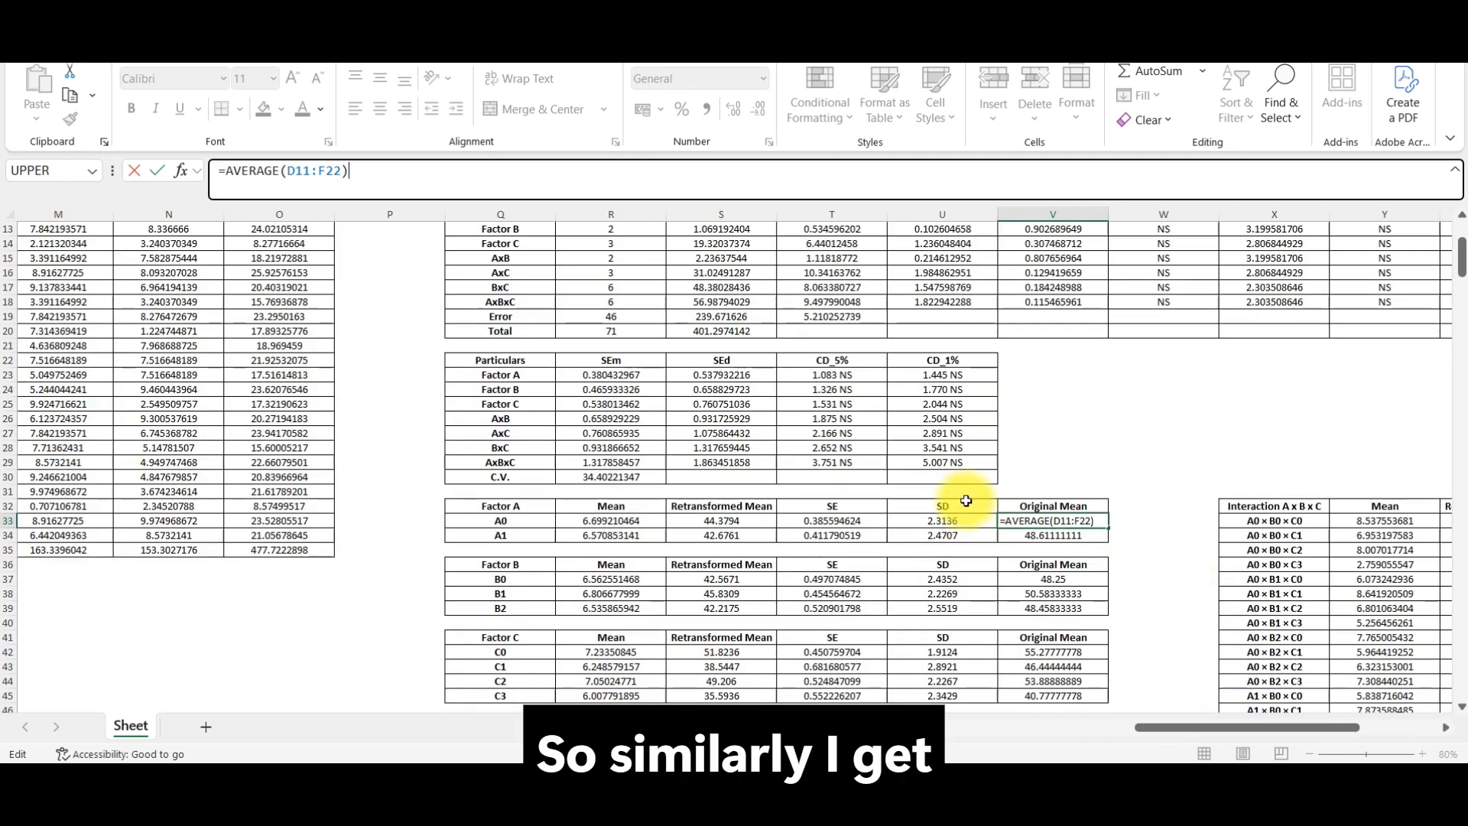
key(ctrl+Return)
Step: Check the standard error formula in T33 and highlight the SE and SD headings of the Factor A table
scroll(690, 483, down, 2)
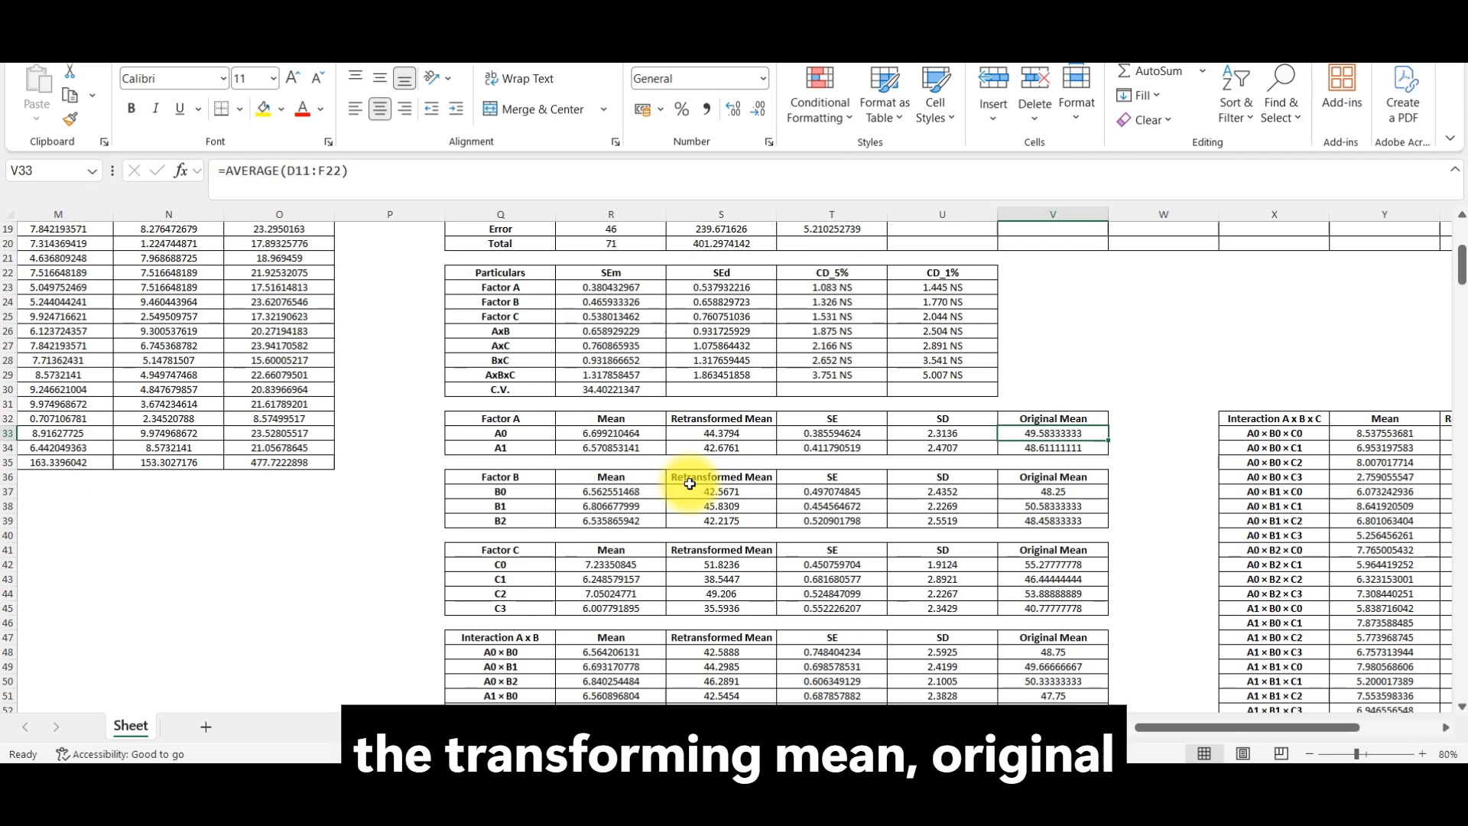
click(849, 419)
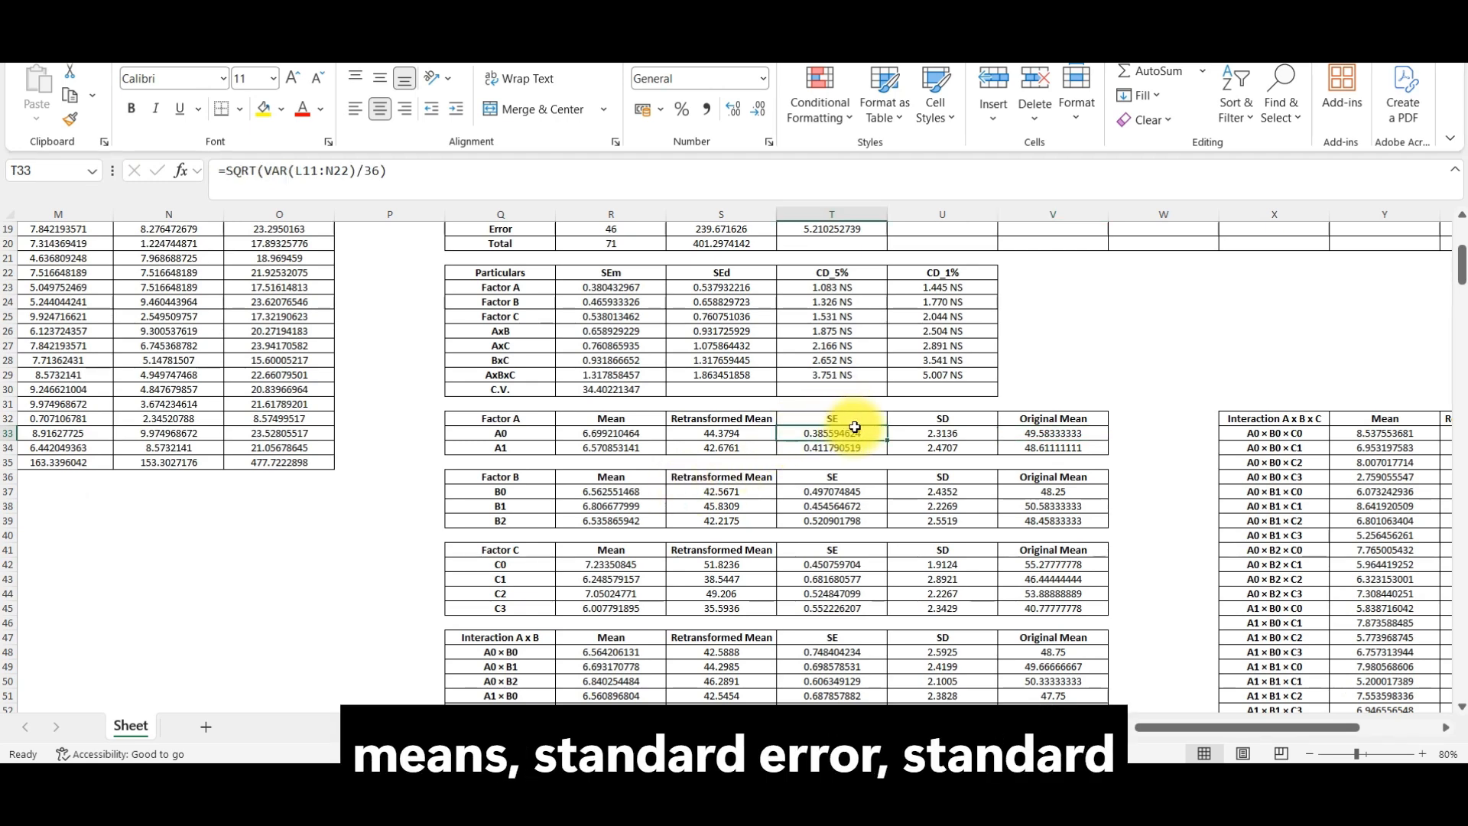
drag(853, 418, 941, 418)
Step: Review the factor mean tables and the two-way and three-way interaction tables, and return to the Raw Data Table
scroll(689, 505, down, 2)
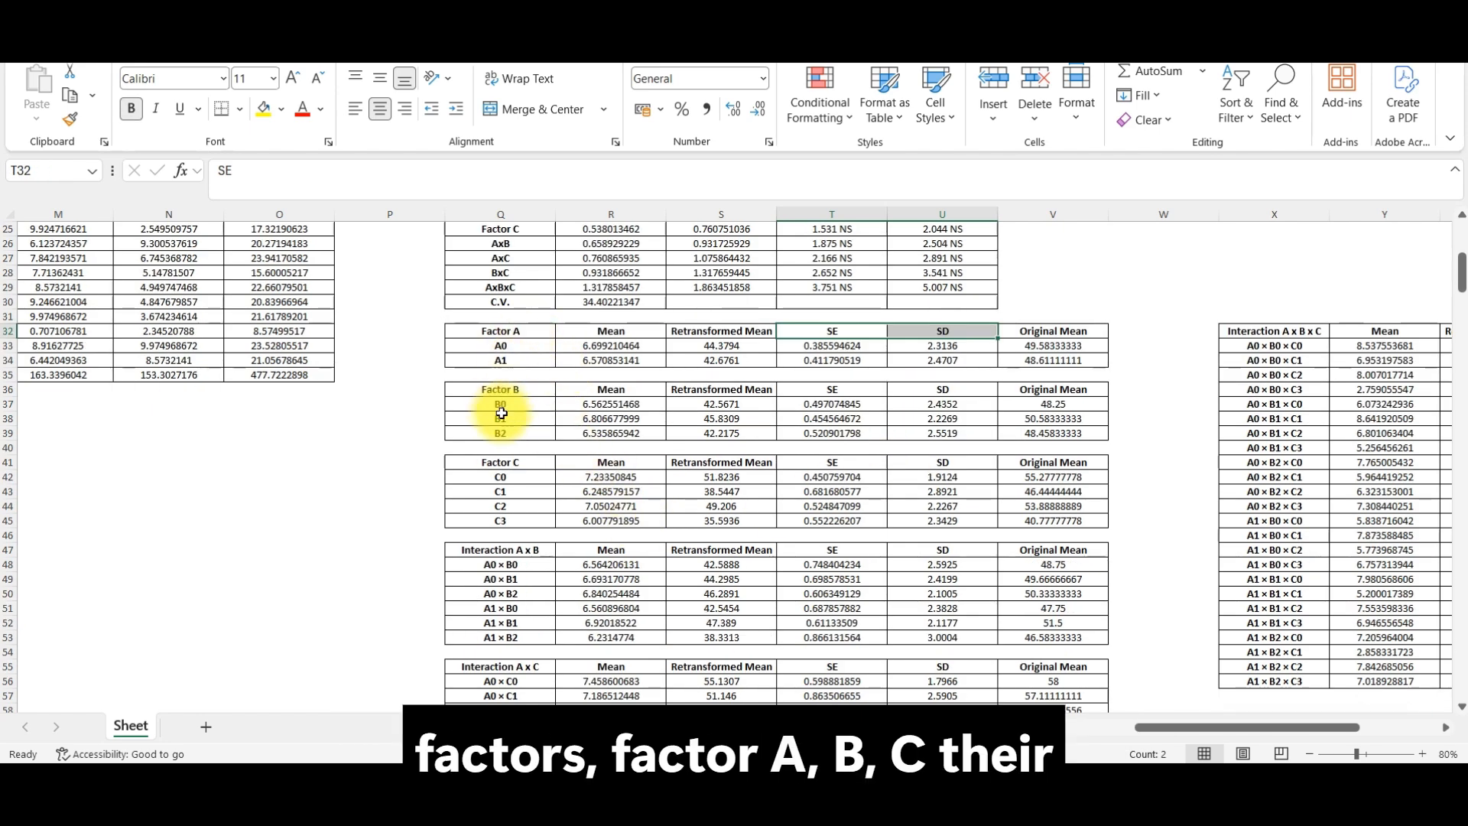
scroll(512, 594, down, 4)
scroll(512, 594, down, 3)
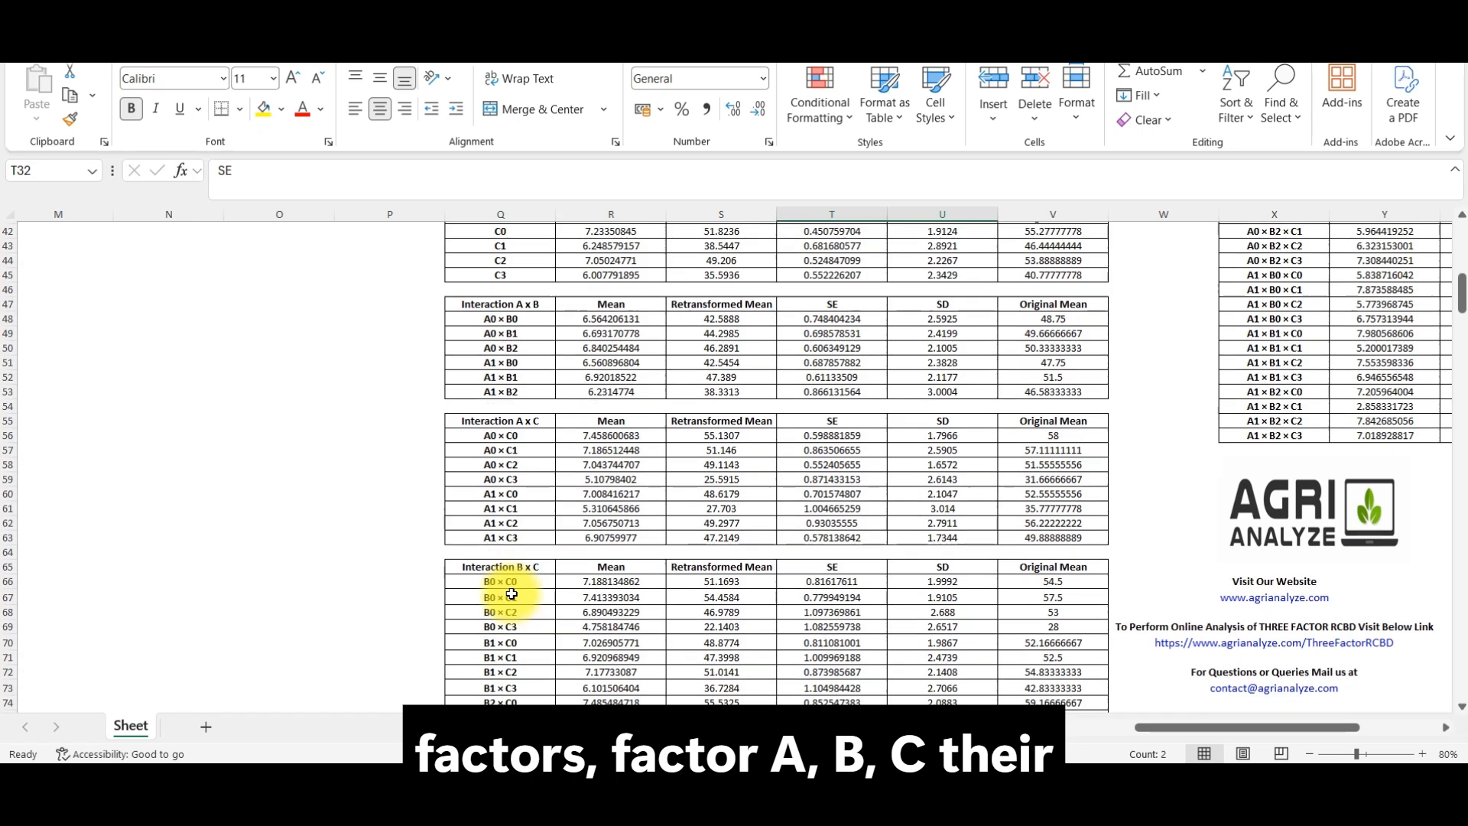
scroll(1040, 546, up, 5)
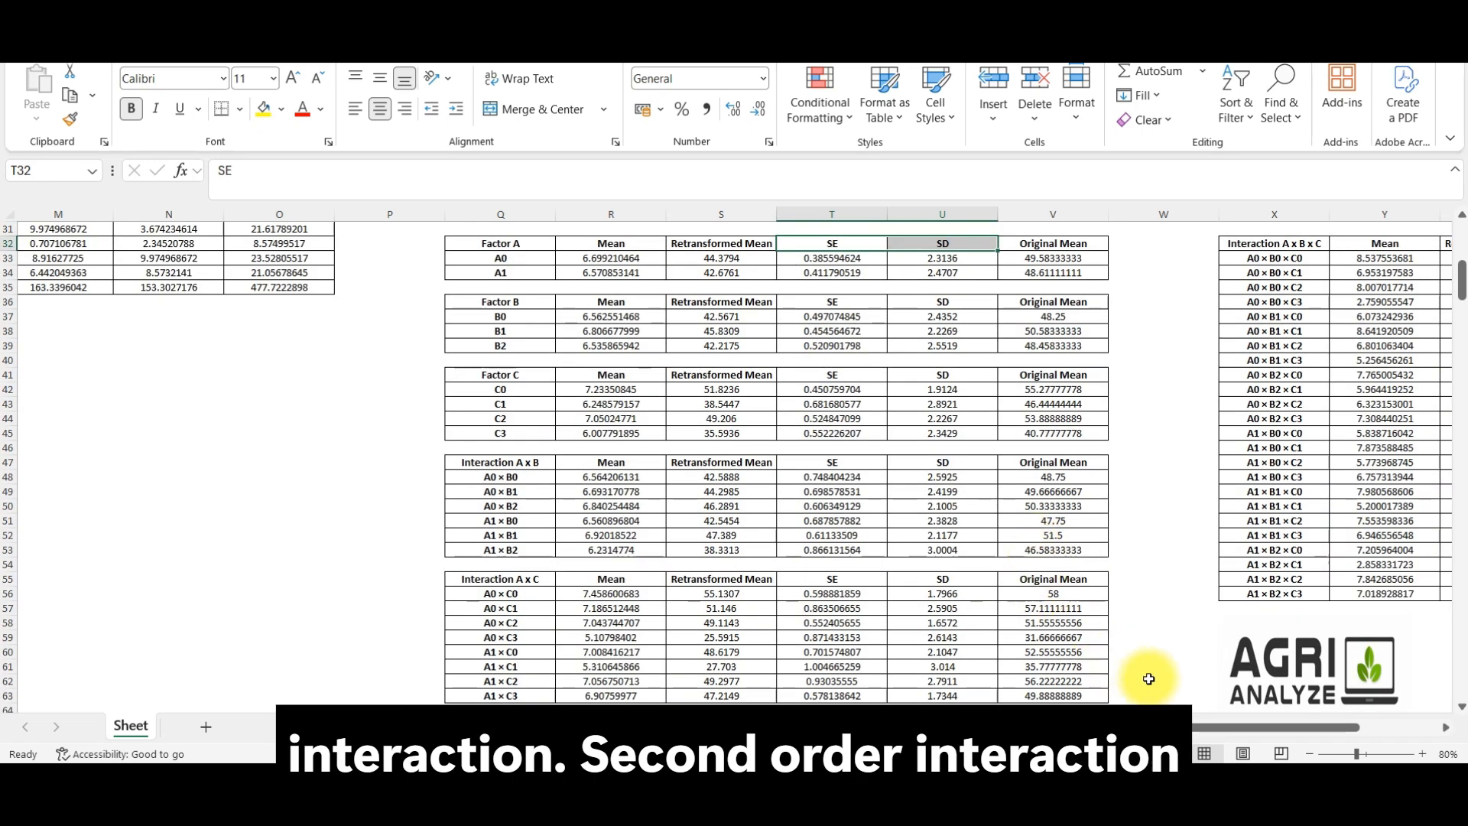
drag(1206, 728, 1318, 747)
scroll(911, 404, up, 3)
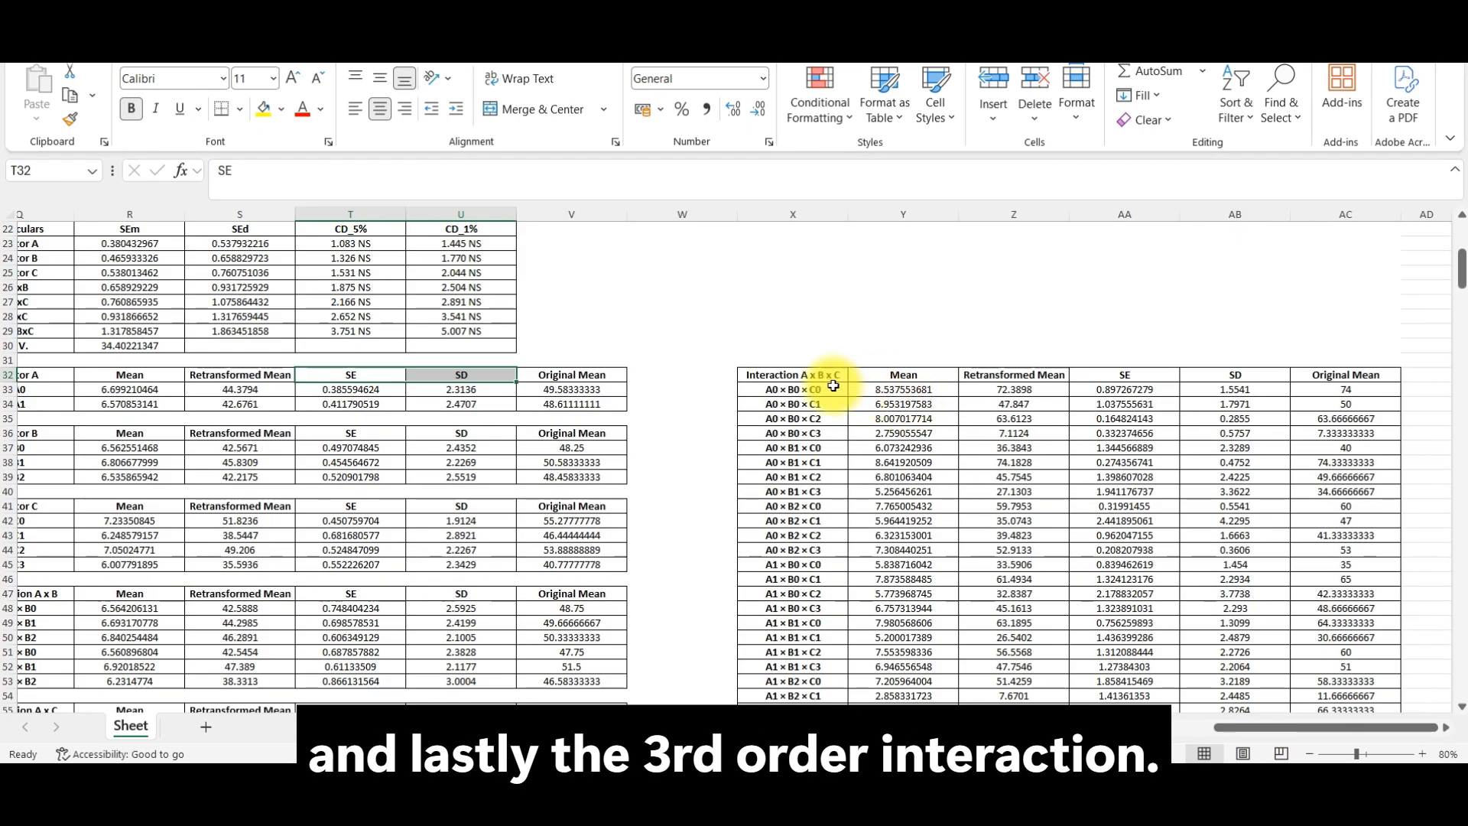
drag(1346, 735, 1049, 730)
scroll(623, 531, up, 7)
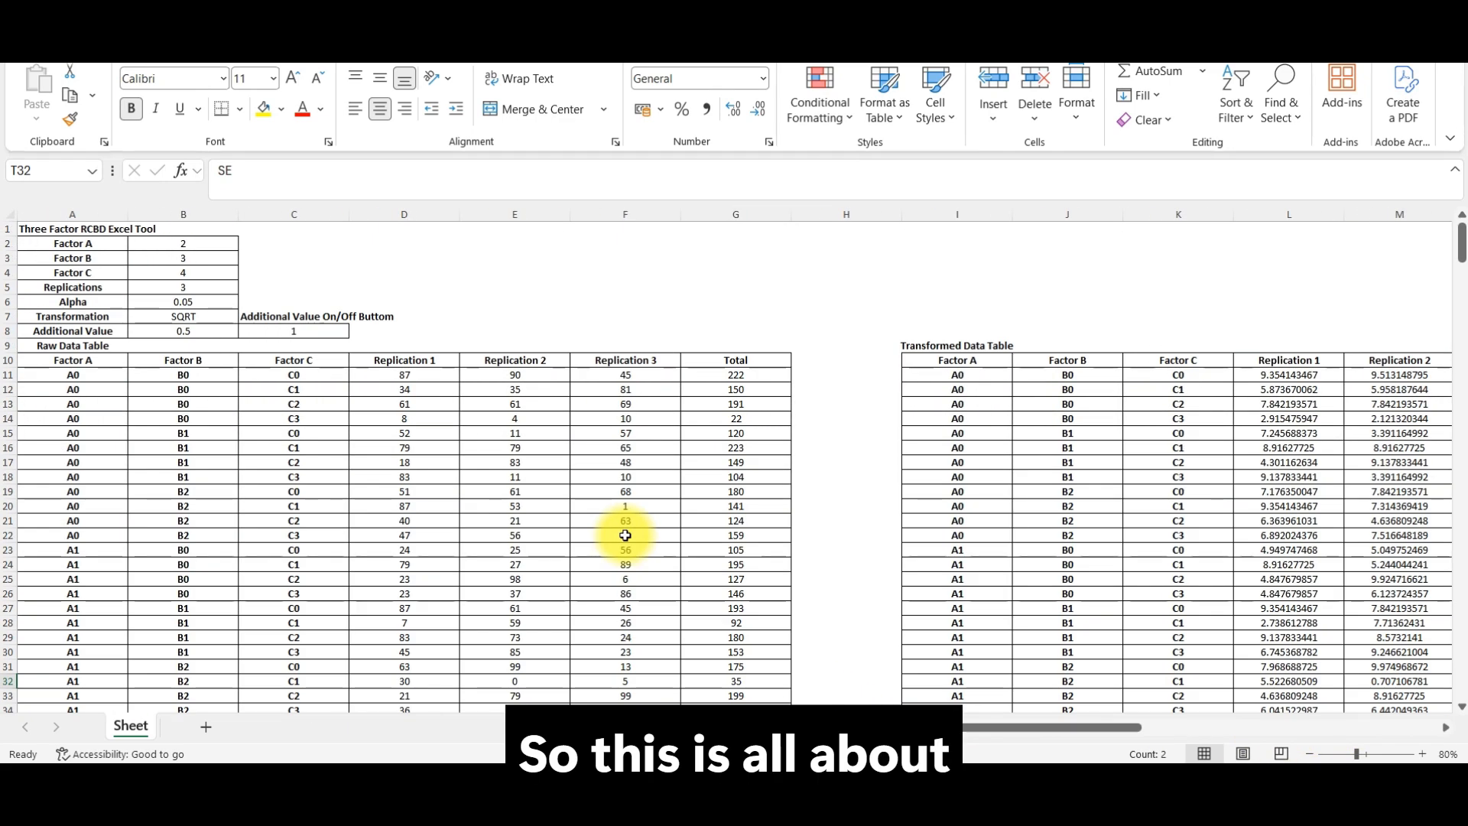